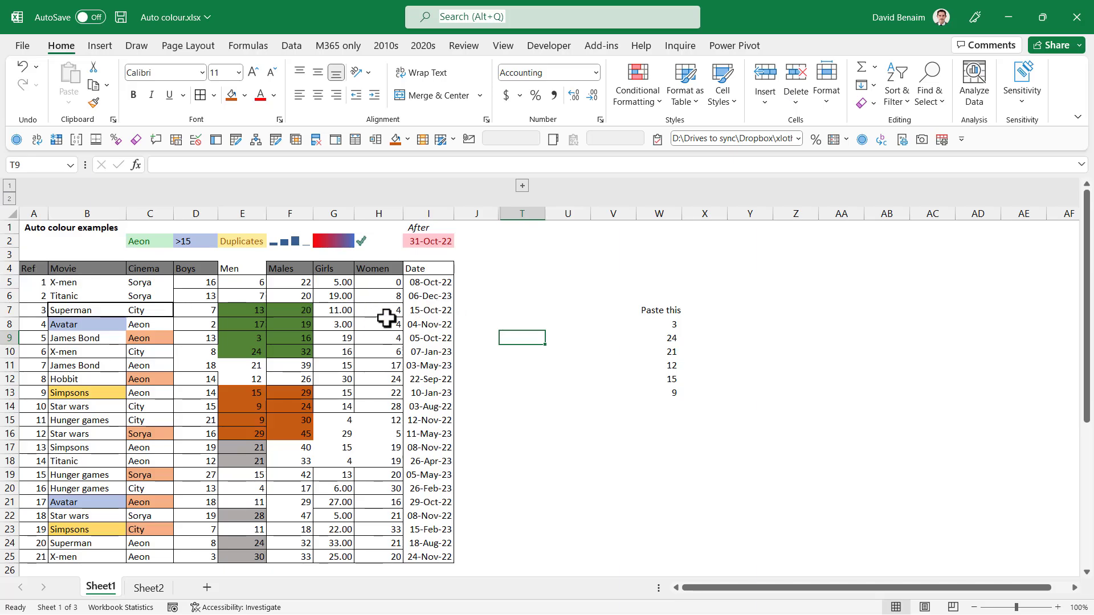
Copy the six 'Paste this' values from W8:W13 into the Men column at E14:E19.
drag(649, 325, 661, 396)
key(ctrl+c)
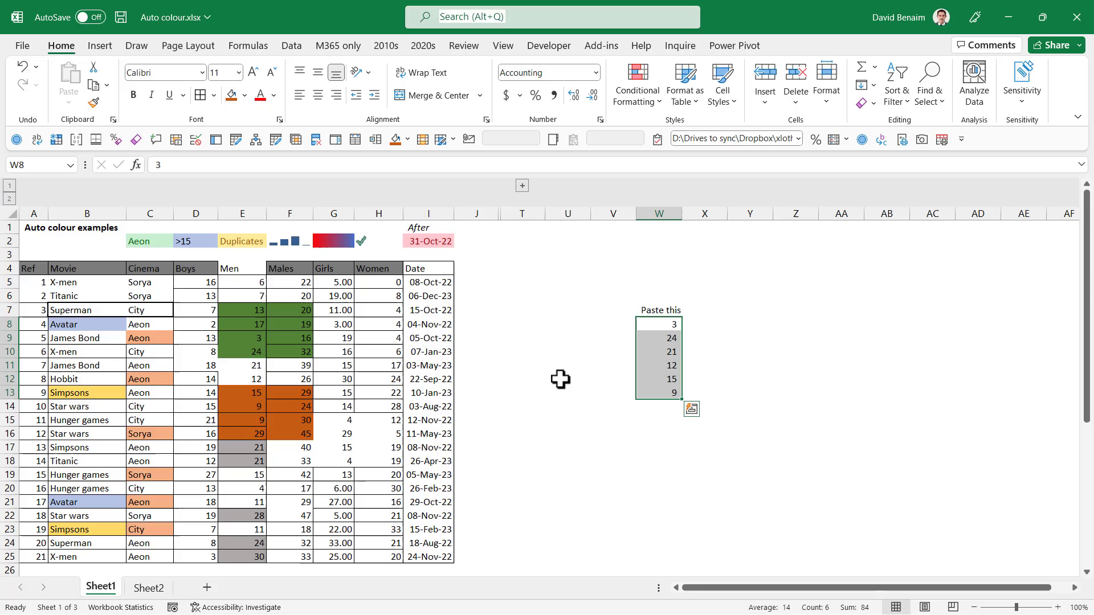
click(252, 406)
key(ctrl+v)
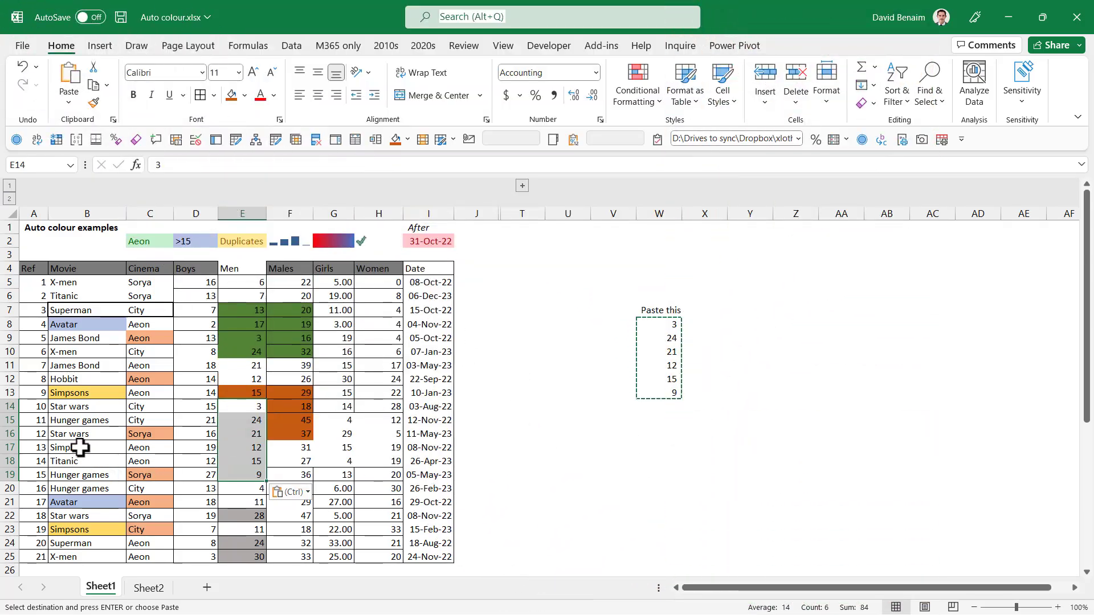
Select the Simpsons movies in B17 and B13 together, then clear the selection.
click(59, 450)
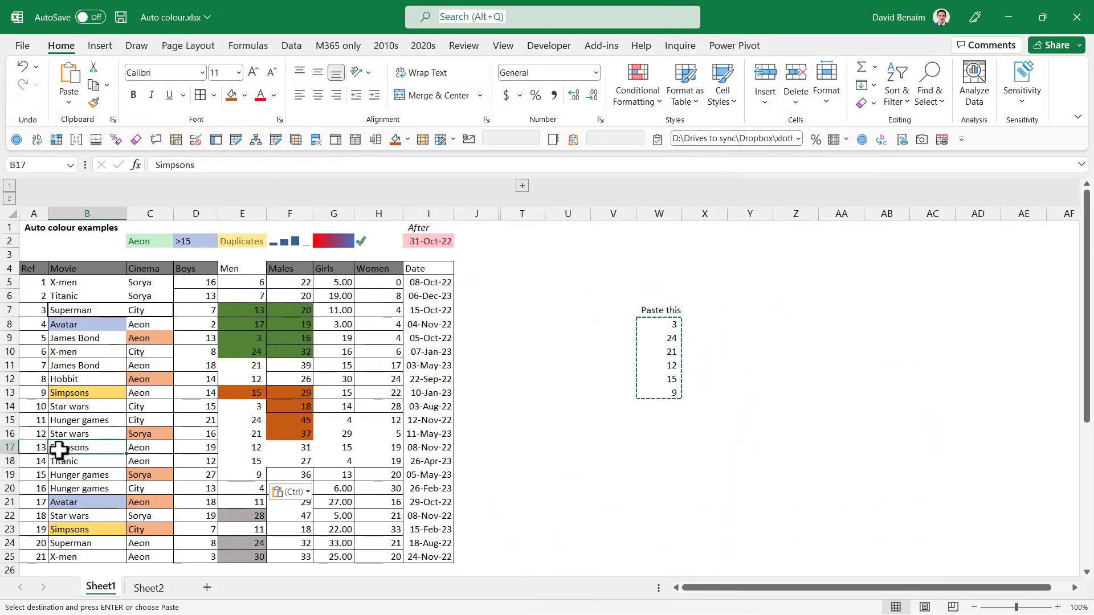
ctrl+click(85, 393)
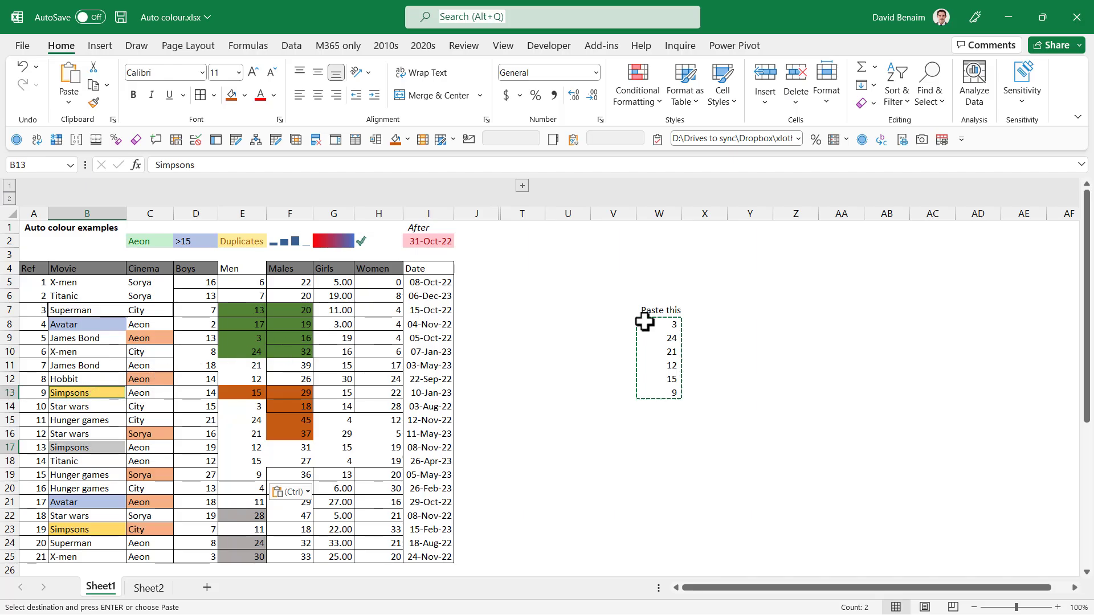
click(599, 286)
Expand the hidden formatted movie table and change the row 20 cinema to Aeon.
click(522, 186)
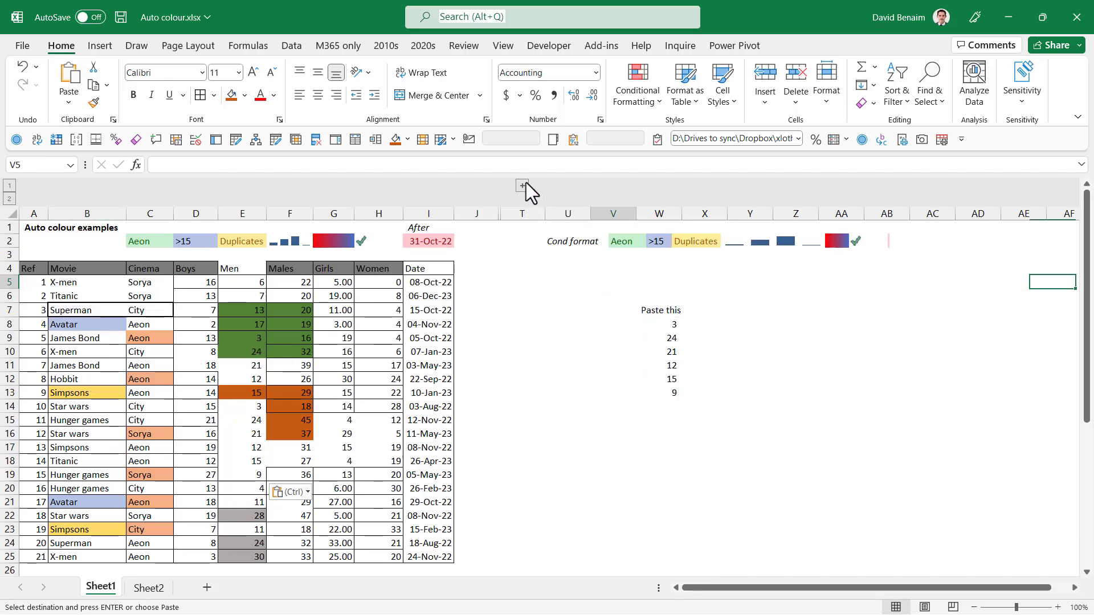
click(627, 488)
text(aeon)
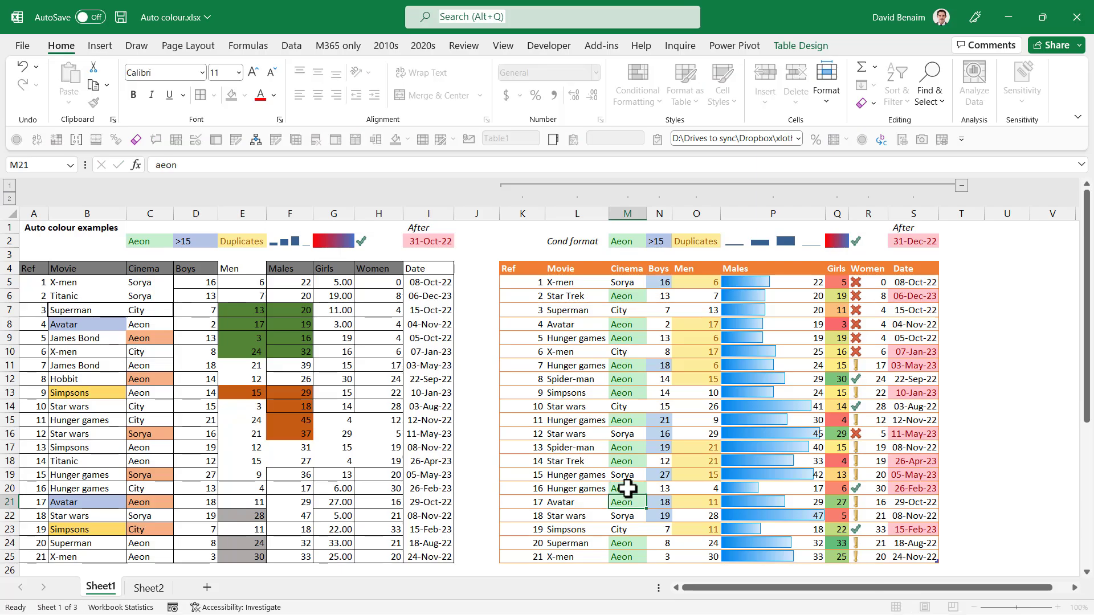
key(Return)
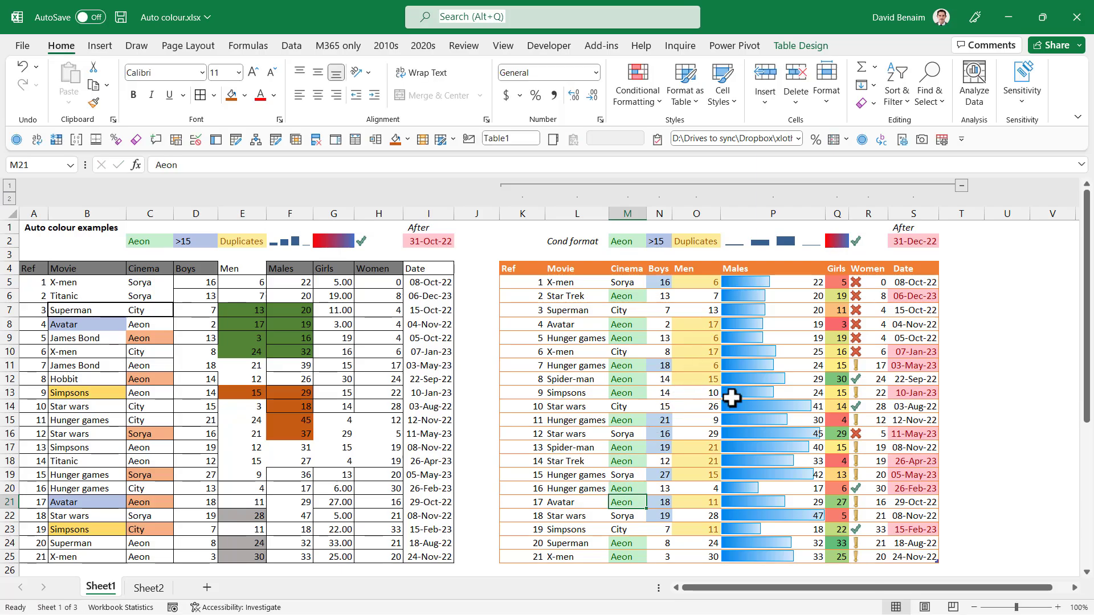
Change Star Trek's Males value to 50 and add a 'New' header in T4.
click(808, 293)
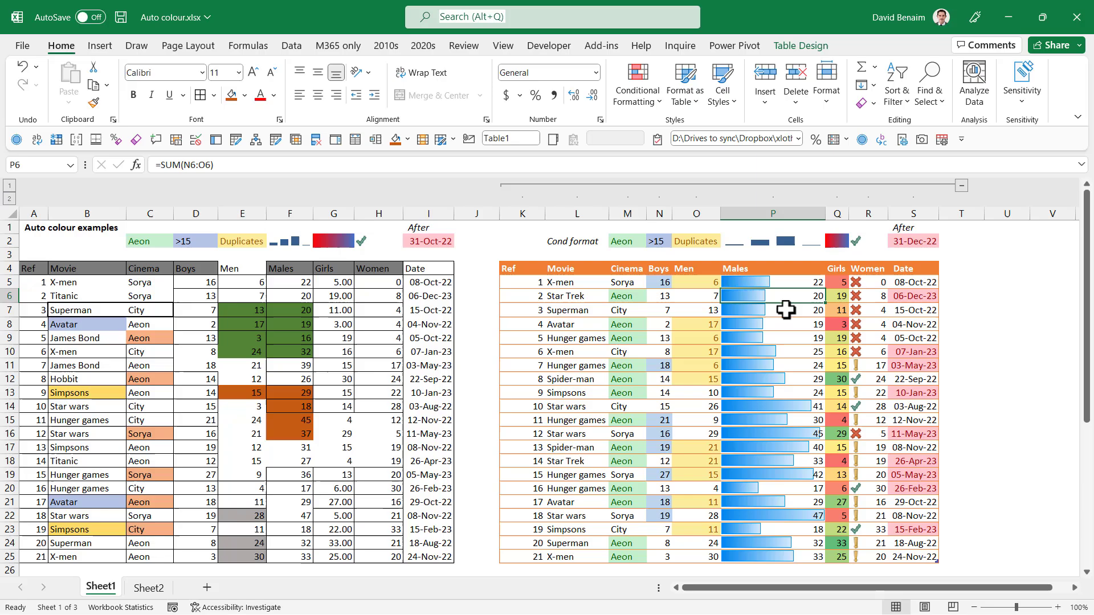
text(50)
key(Return)
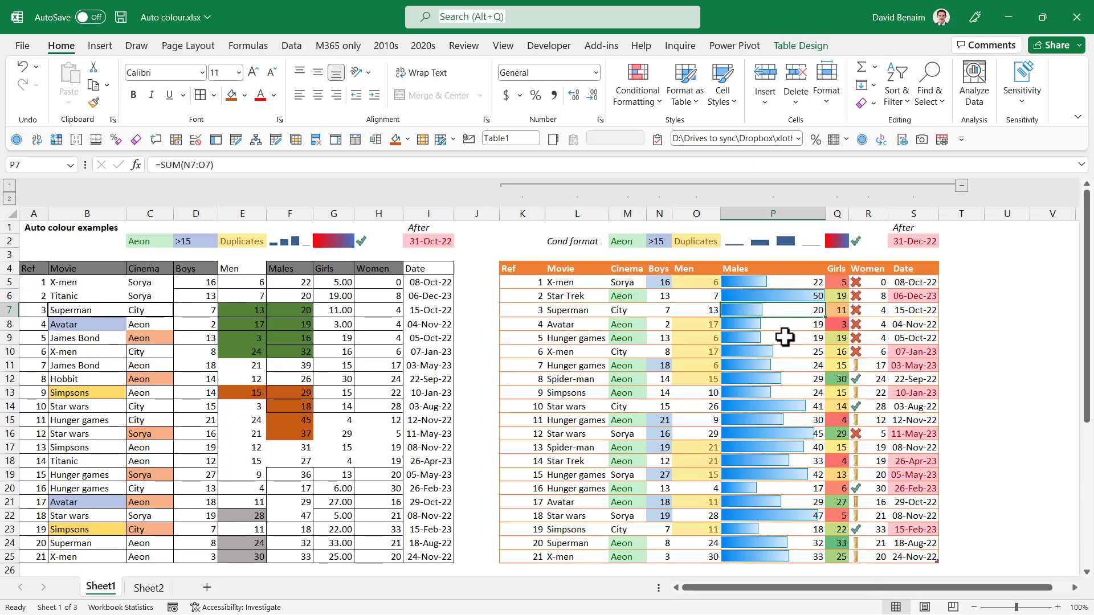
click(965, 273)
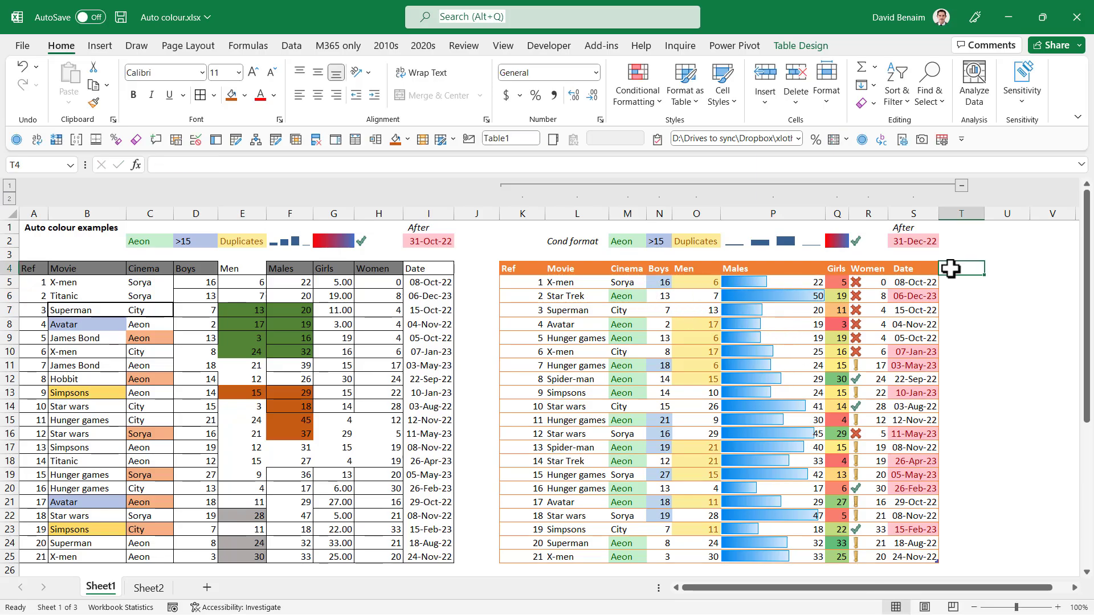
text(New)
key(Return)
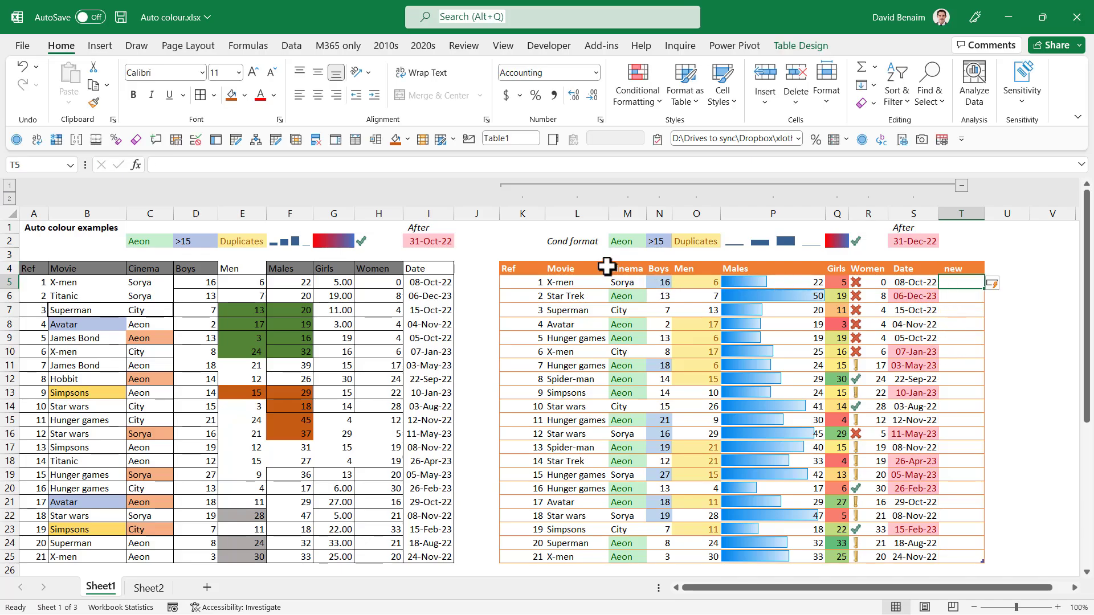
key(Down)
key(Down)
Collapse the outline group over columns K–T and click cell U9.
click(1007, 186)
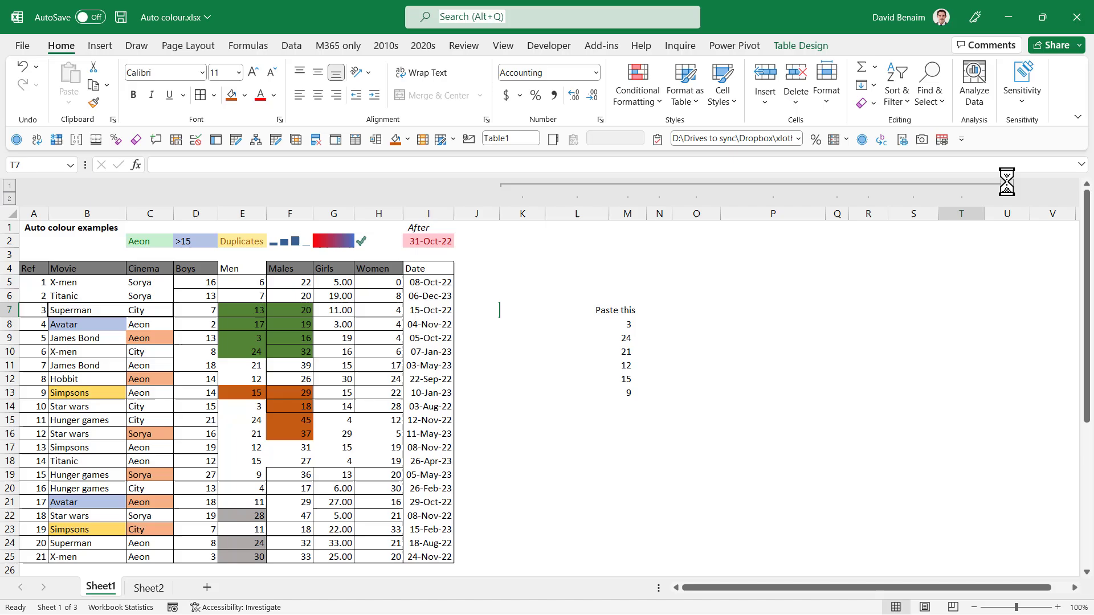
click(514, 335)
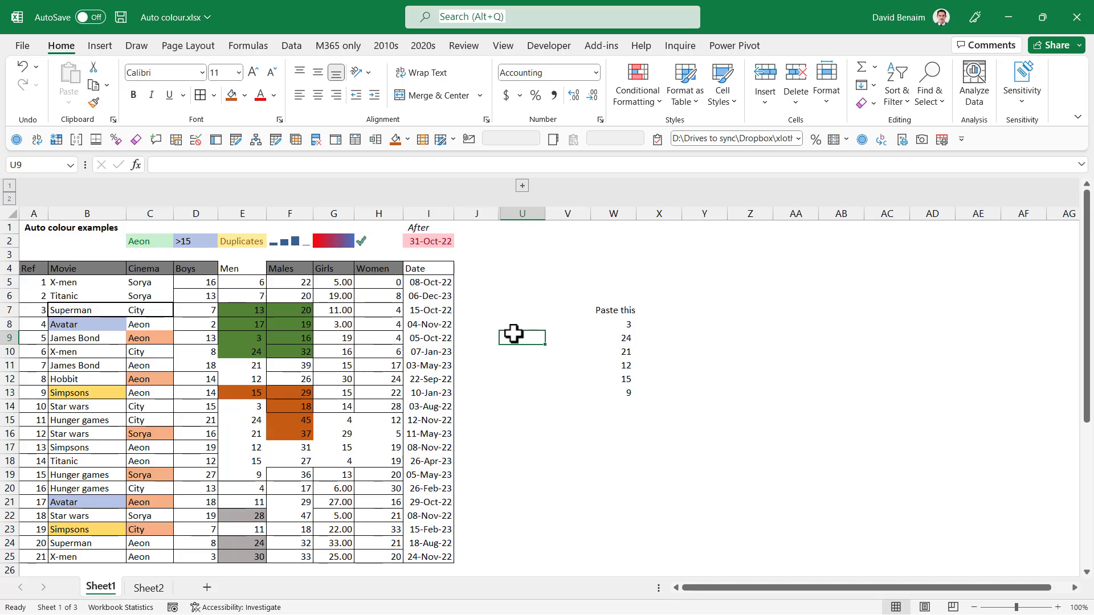
Clear all formats from the movie list A4:I25, then select the Date values I5:I25.
drag(39, 274, 419, 554)
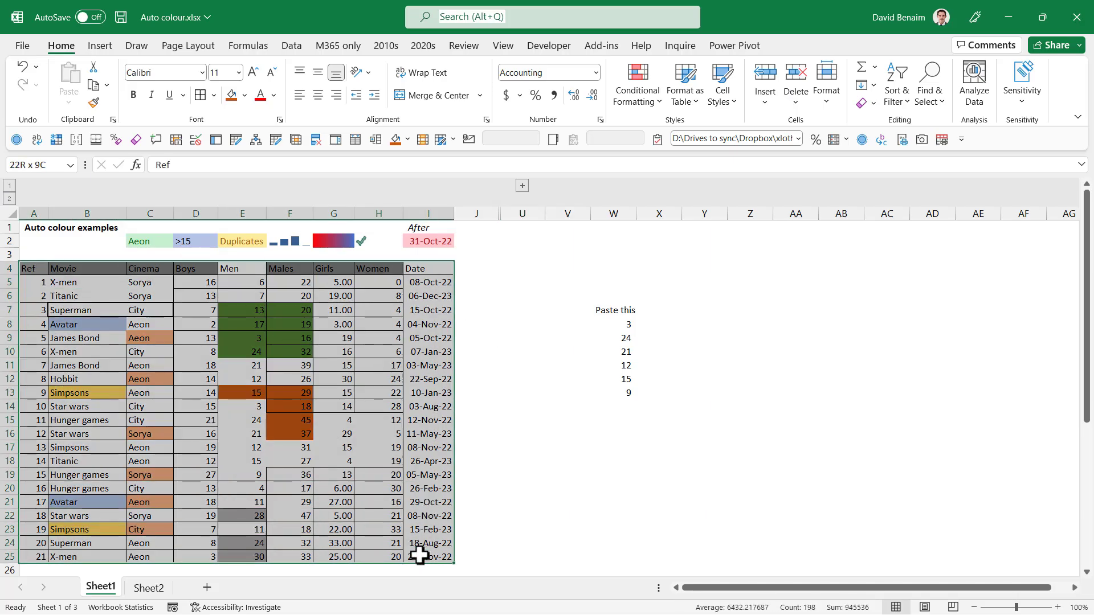
click(868, 105)
click(907, 143)
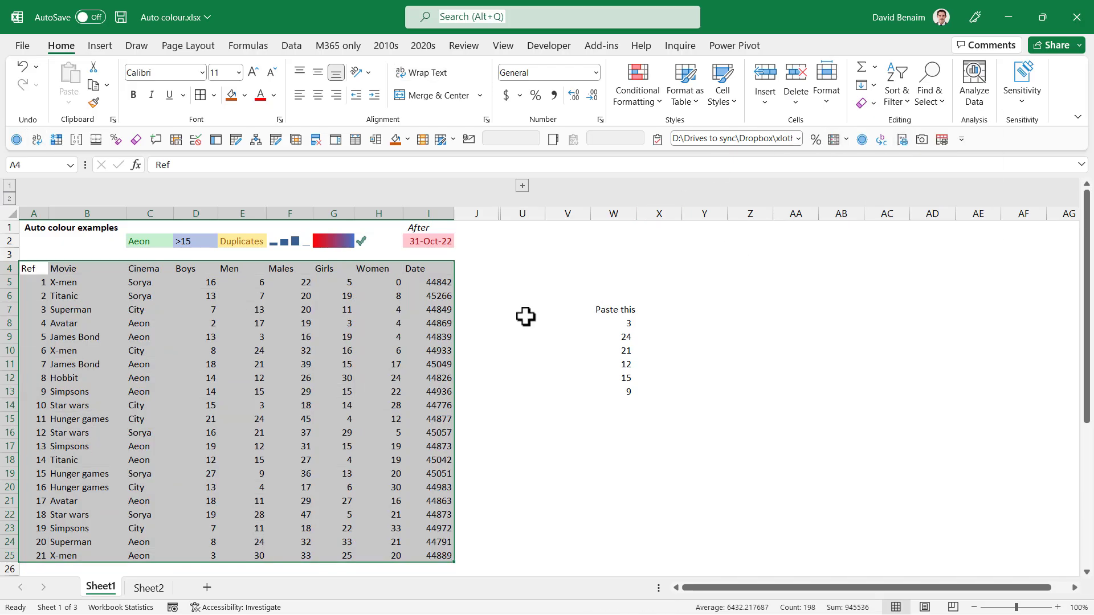
drag(436, 285, 438, 554)
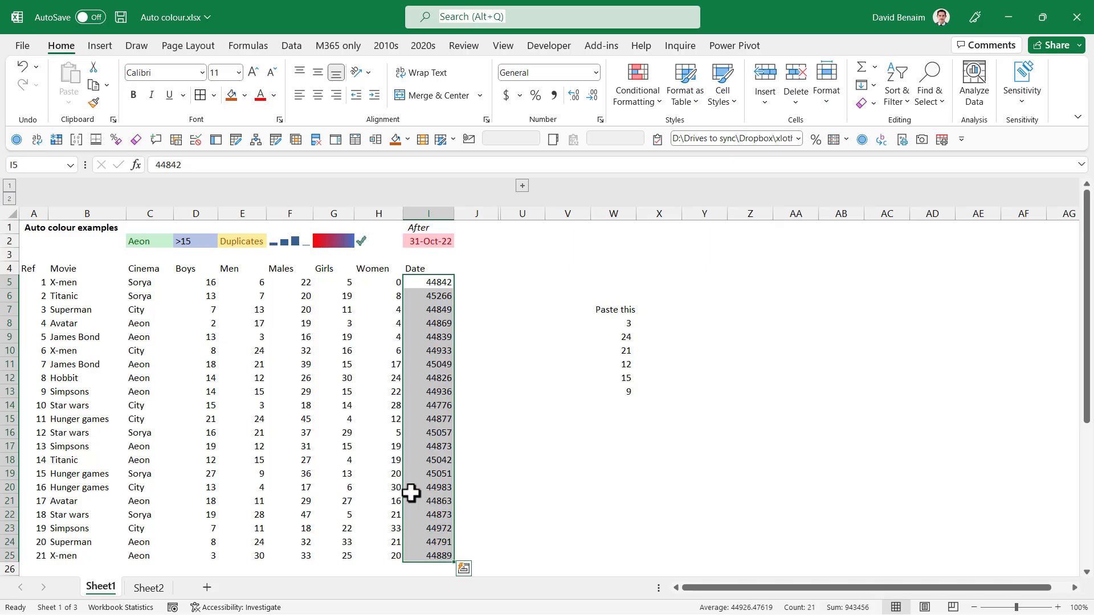
Apply the date format with Ctrl+Shift+# so I5:I25 shows dates like 08-Oct-22.
click(597, 73)
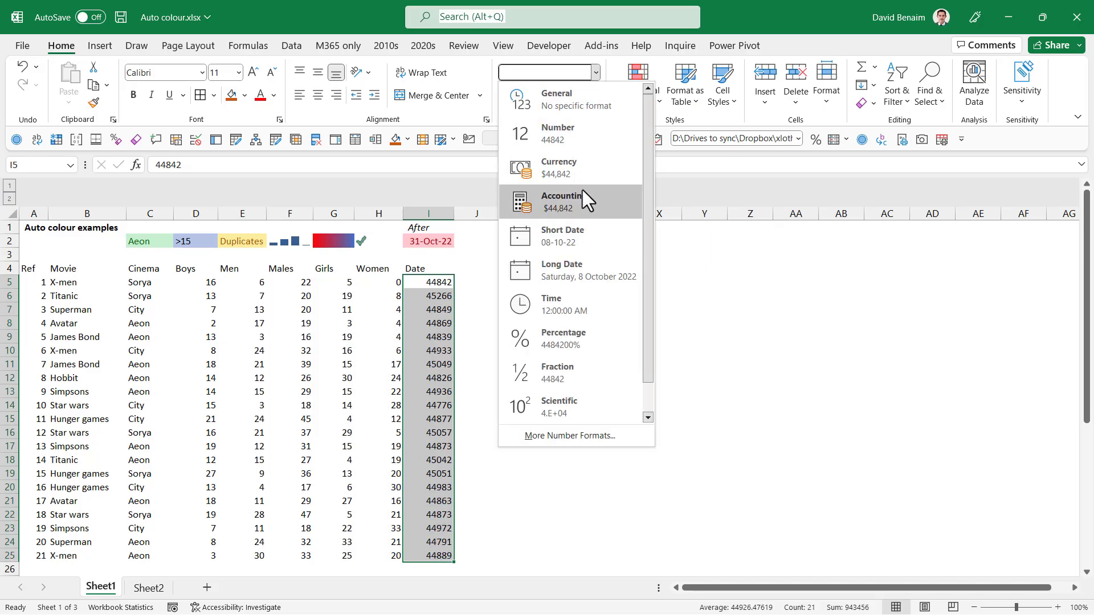
click(429, 248)
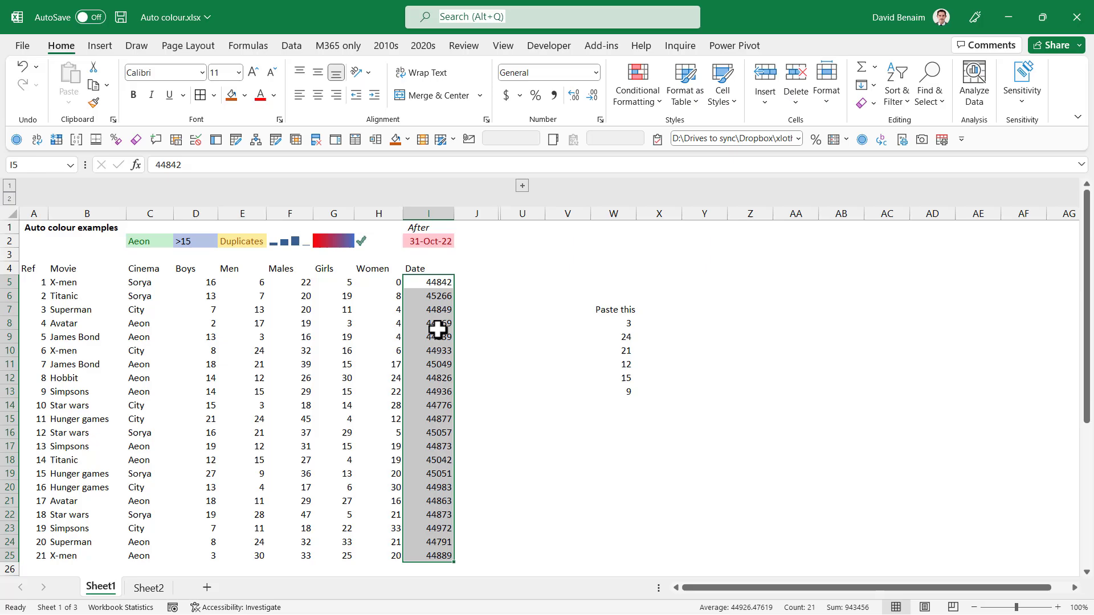
key(ctrl+shift+3)
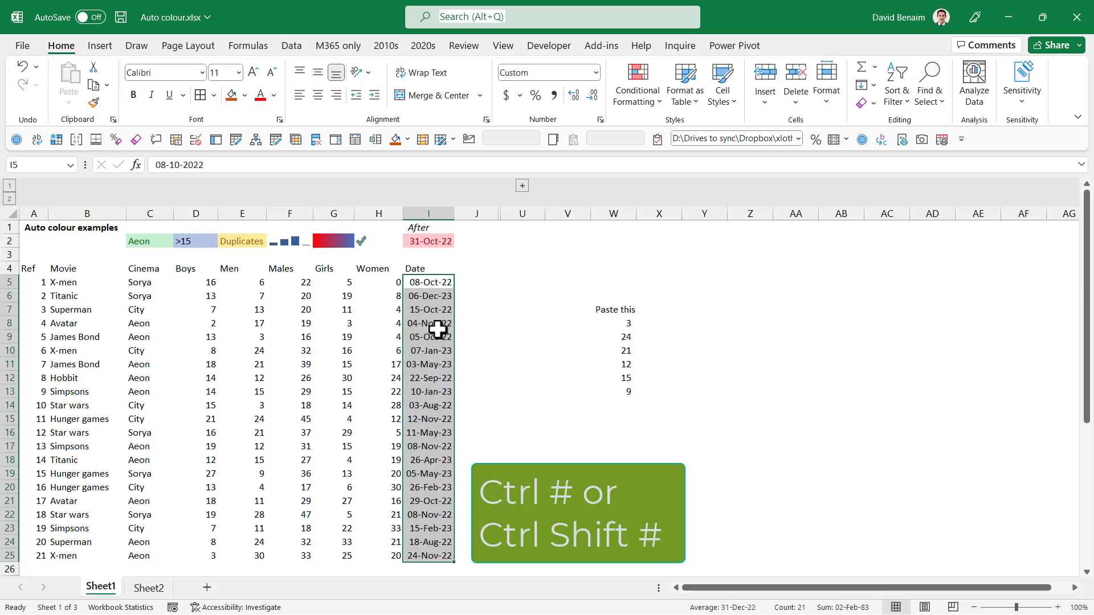
click(438, 270)
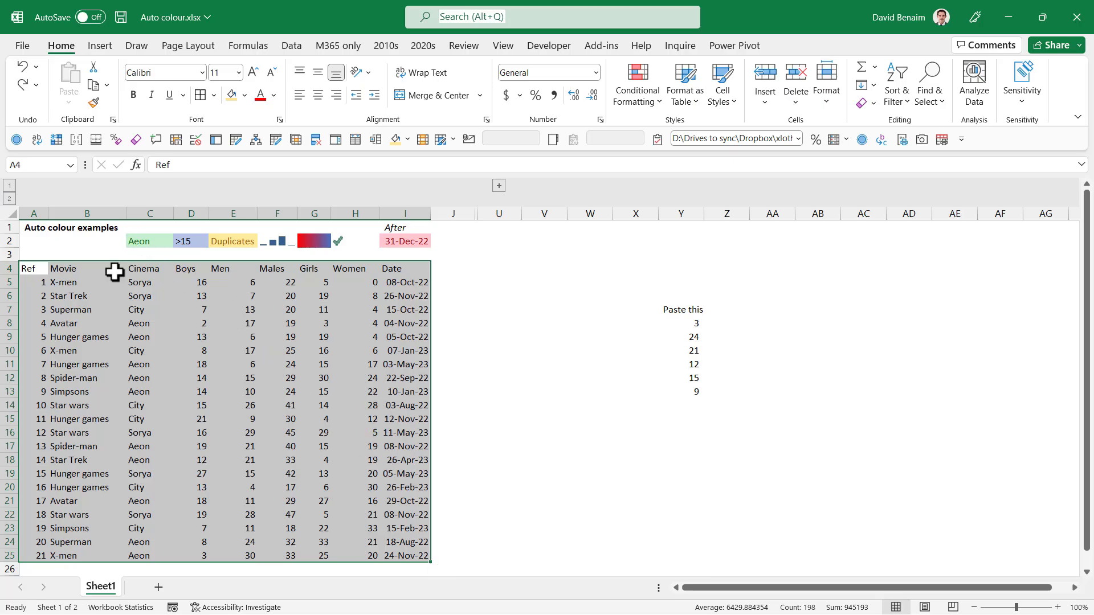
Convert the movie list A4:I25 into a table with headers, creating Table4.
click(100, 47)
click(135, 98)
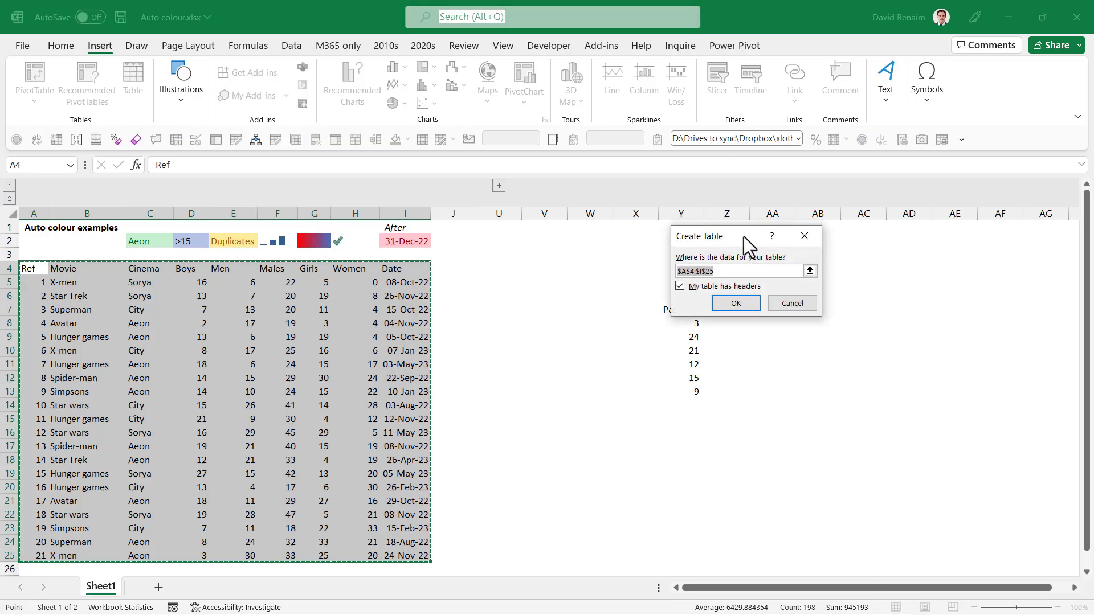
click(738, 301)
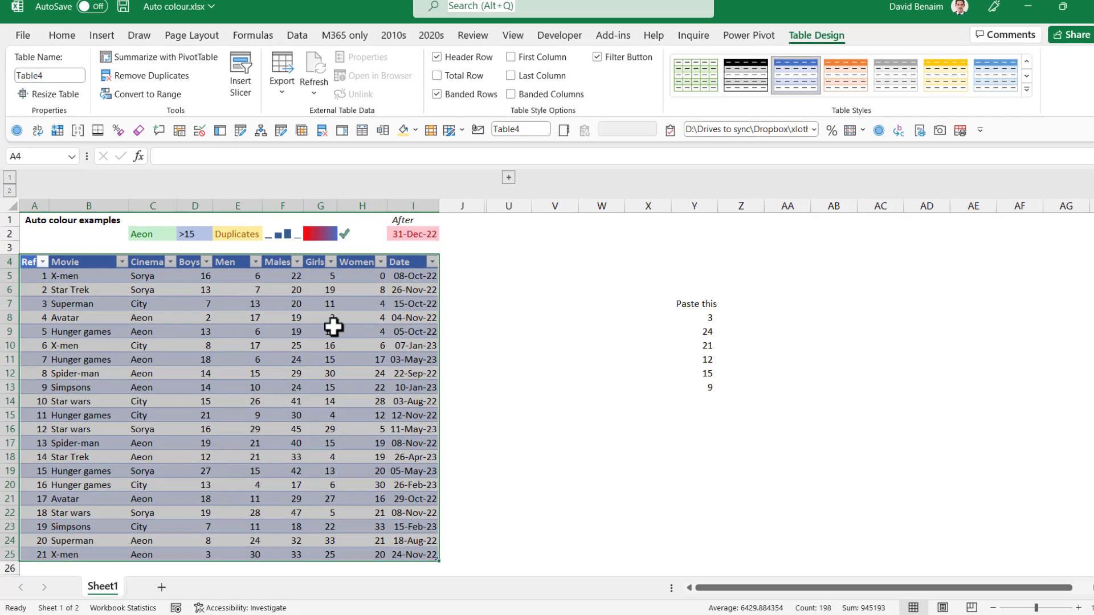
click(233, 322)
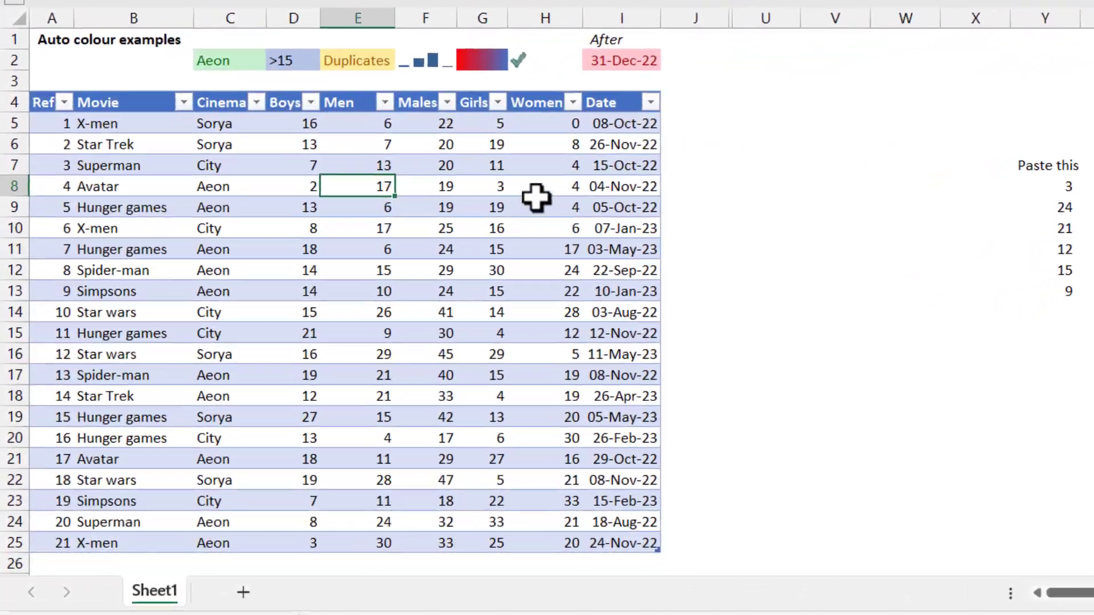
Type a 'New' header in J4, undo the table's auto-expansion, and enter 'sdasd' in J4 instead.
click(536, 199)
click(611, 181)
click(692, 101)
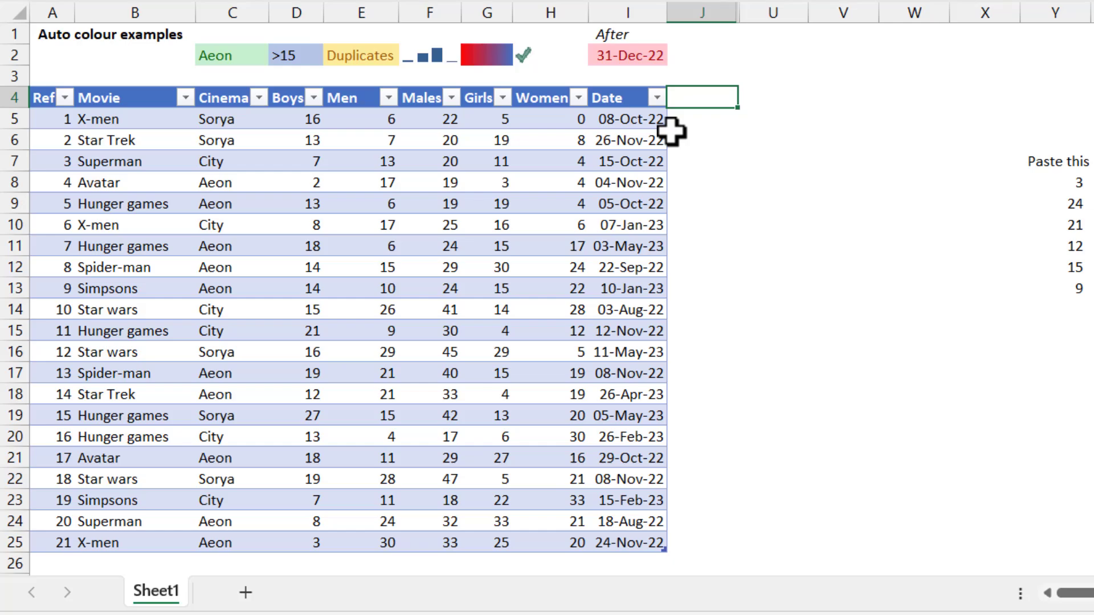
text(New)
key(Return)
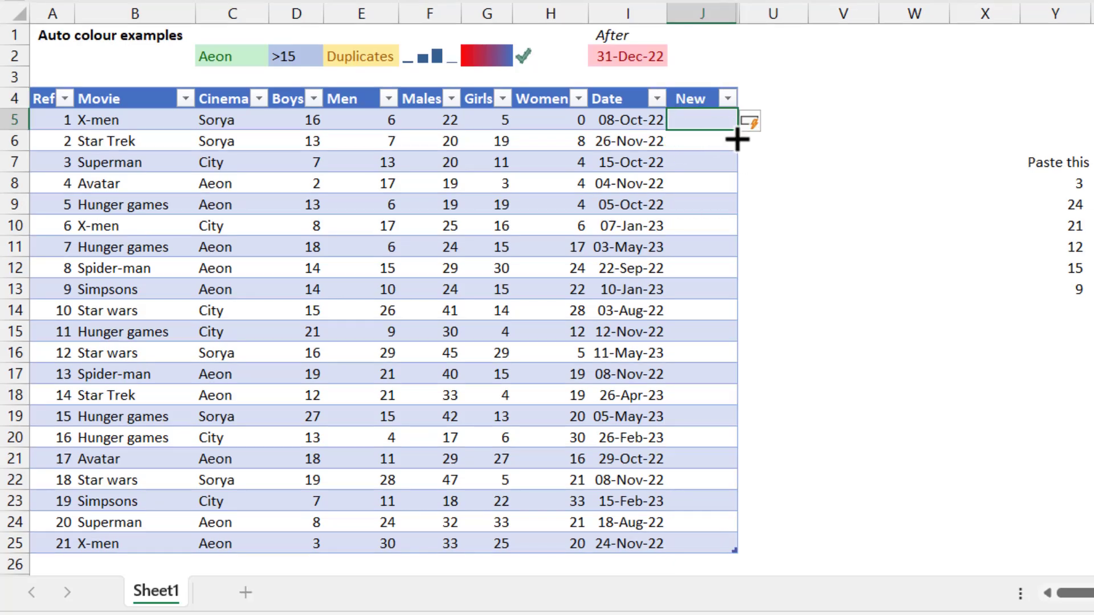
click(766, 124)
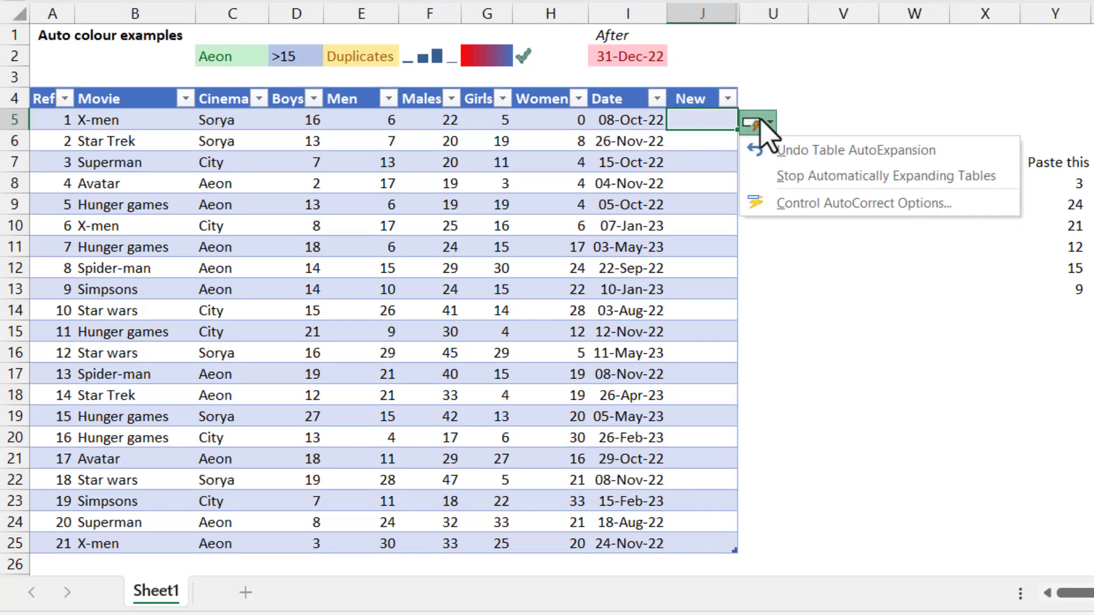
click(845, 151)
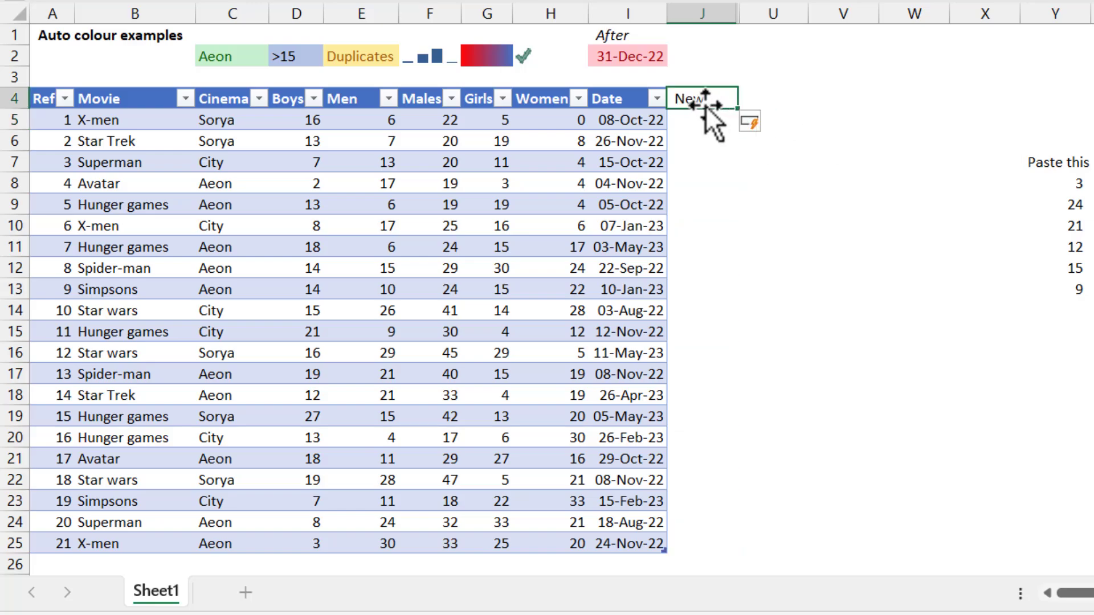
text(sdasd)
key(Return)
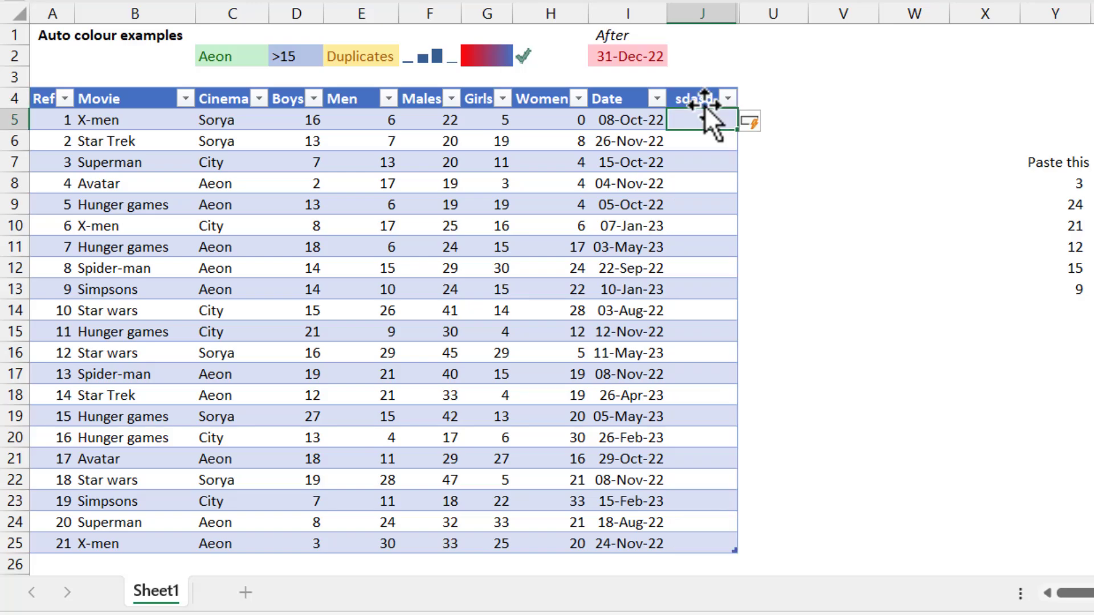
key(Return)
key(Return)
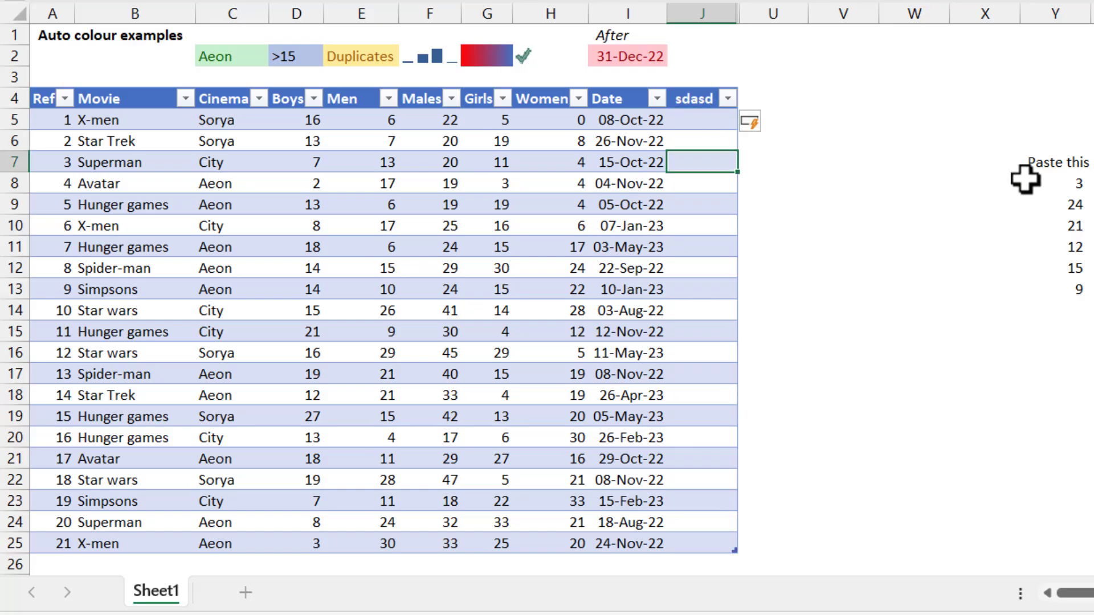
Paste the 'Paste this' numbers into Males F8:F13, then undo the paste and the table expansion.
drag(1031, 181, 1058, 280)
key(ctrl+c)
click(439, 182)
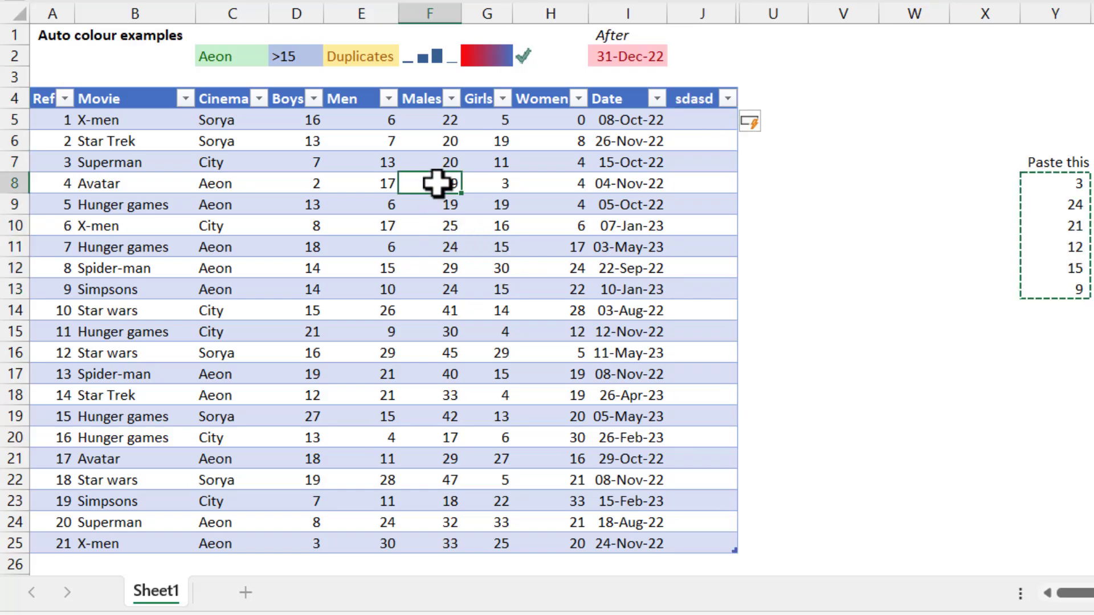
key(ctrl+v)
key(ctrl+z)
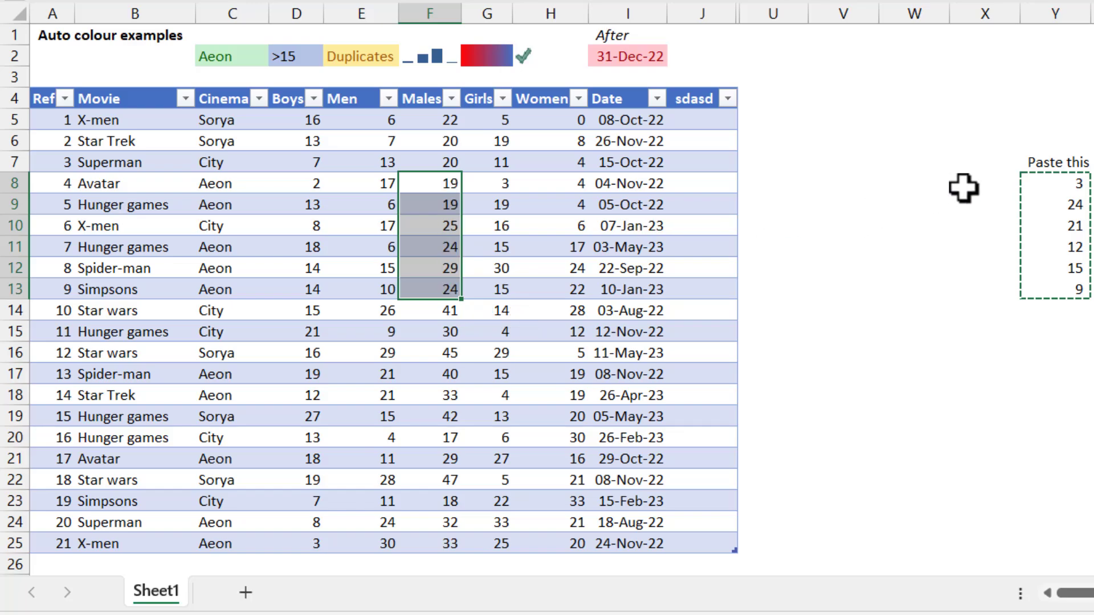
key(ctrl+z)
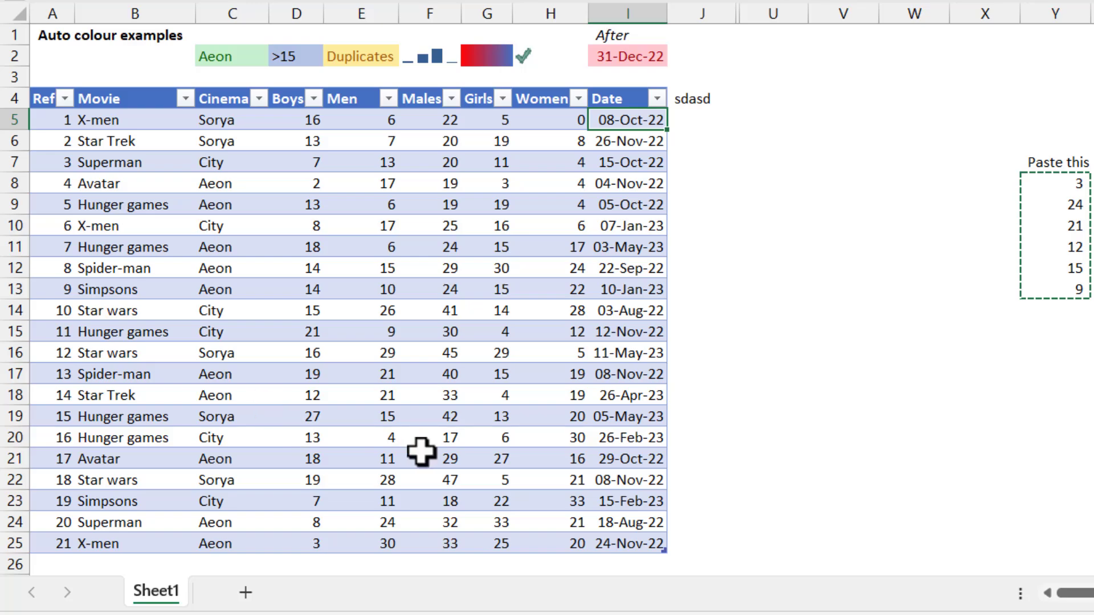
Remove 'sdasd' from J4 so the cell beside the Date header is empty.
scroll(452, 434, down, 3)
click(462, 146)
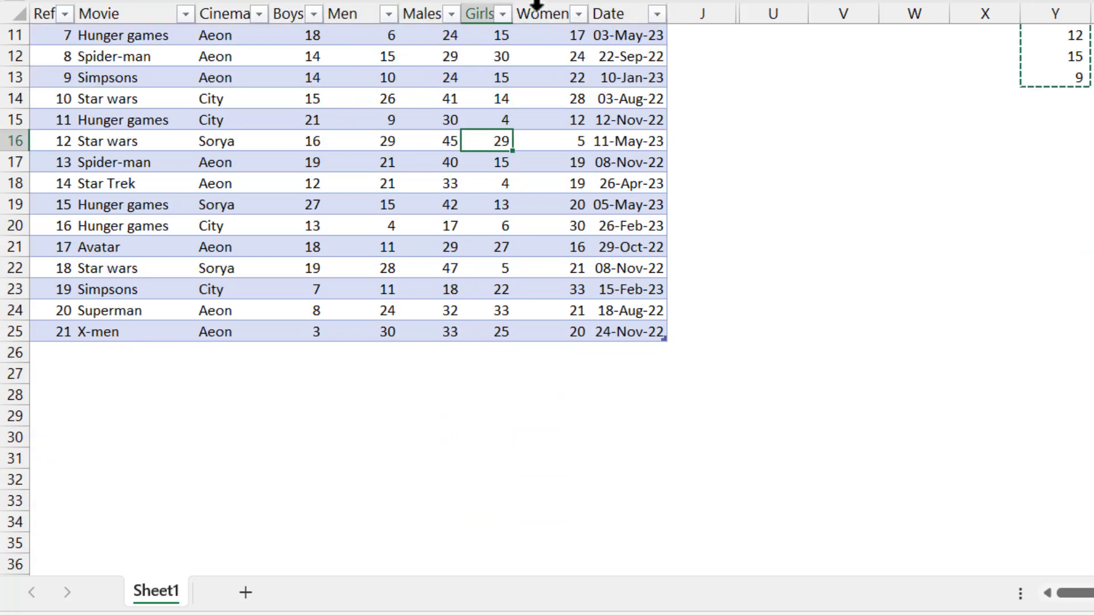
click(703, 182)
click(578, 167)
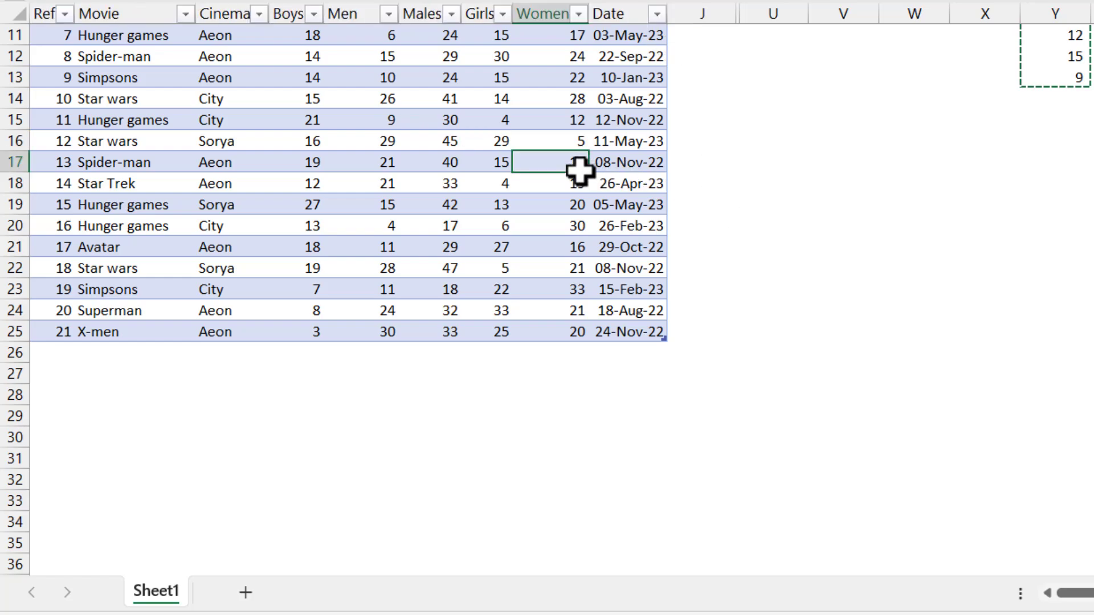
scroll(908, 248, up, 4)
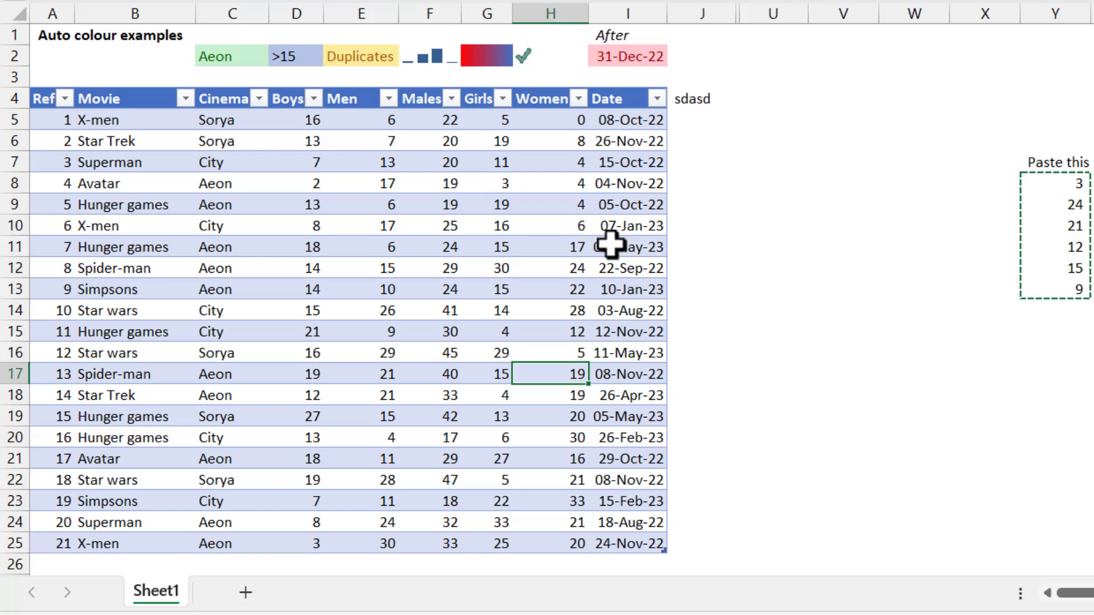
click(706, 98)
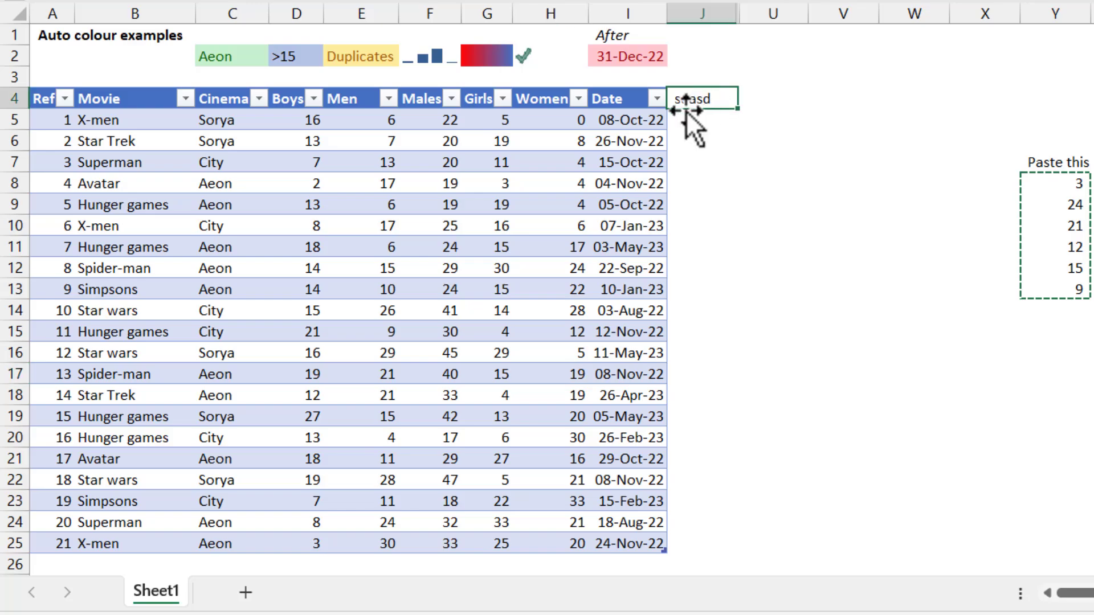
key(BackSpace)
key(Return)
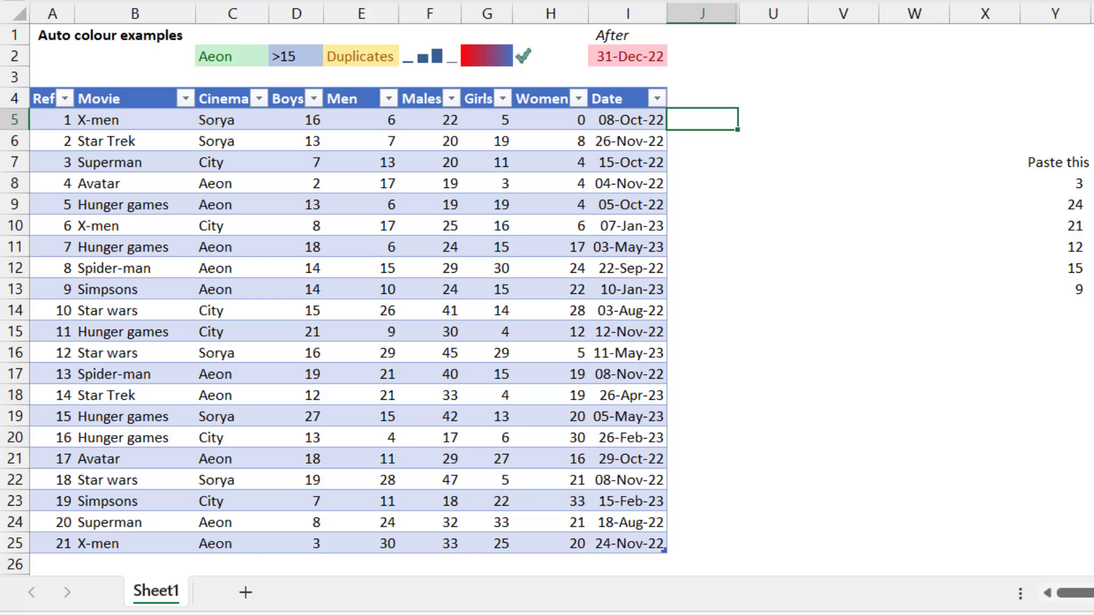
click(702, 98)
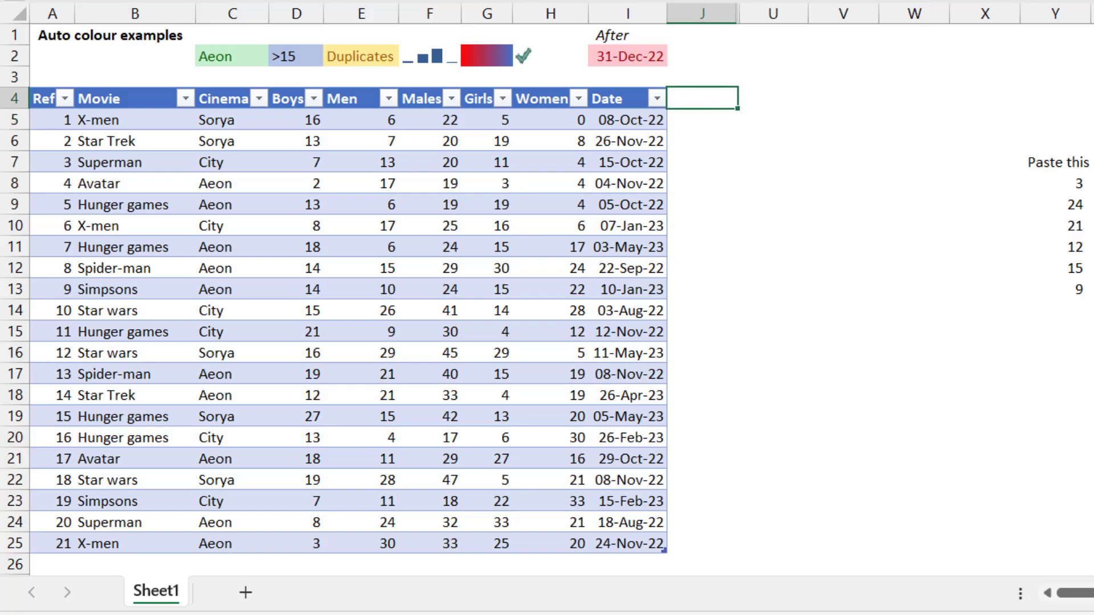
text(Adults)
key(Return)
text(=)
key(Left)
key(Left)
key(Left)
key(Left)
key(Left)
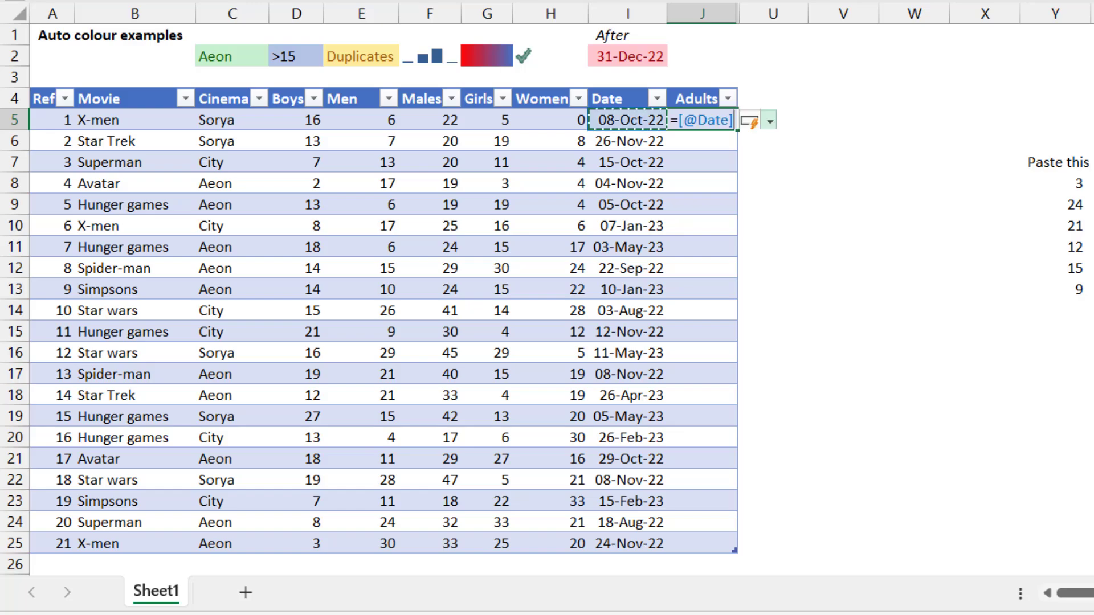
text(+)
key(Left)
key(Left)
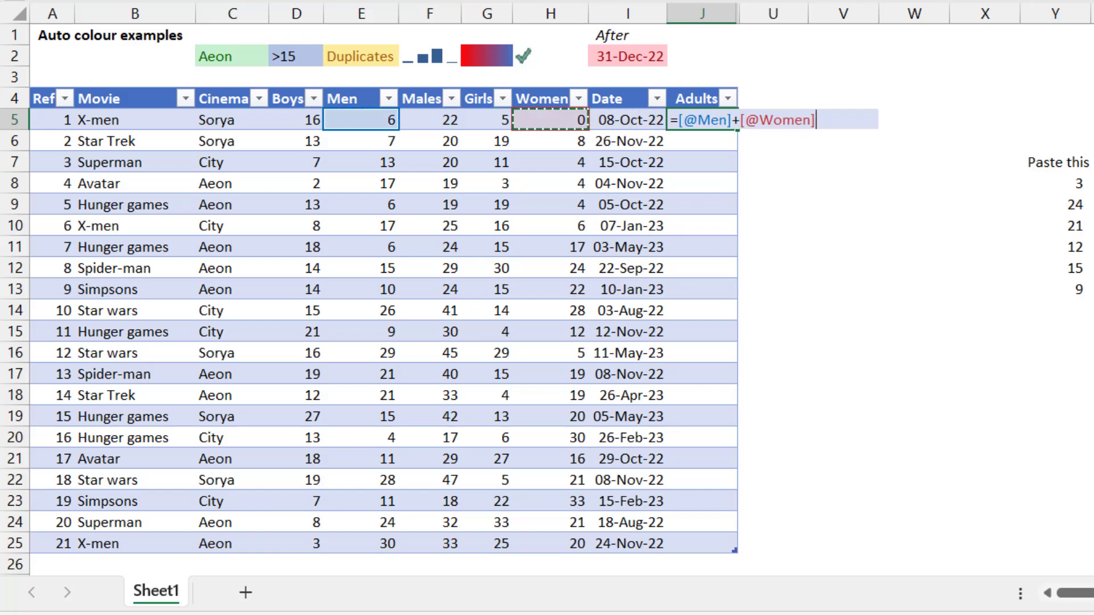
key(ctrl+Return)
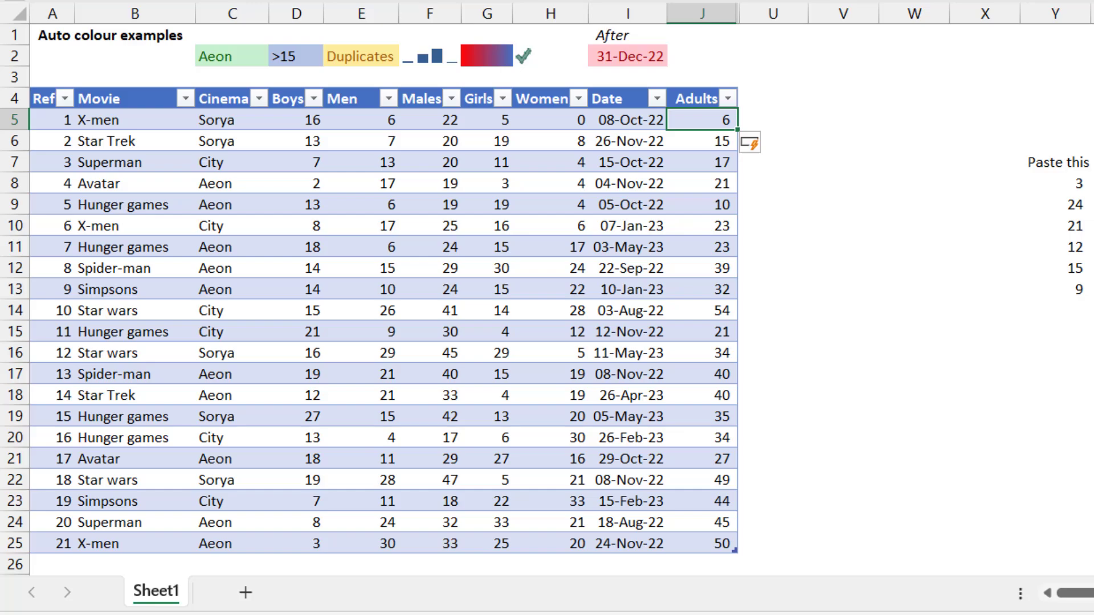
Inspect the Star Trek Adults formula's Men and Women references without changing it.
click(721, 247)
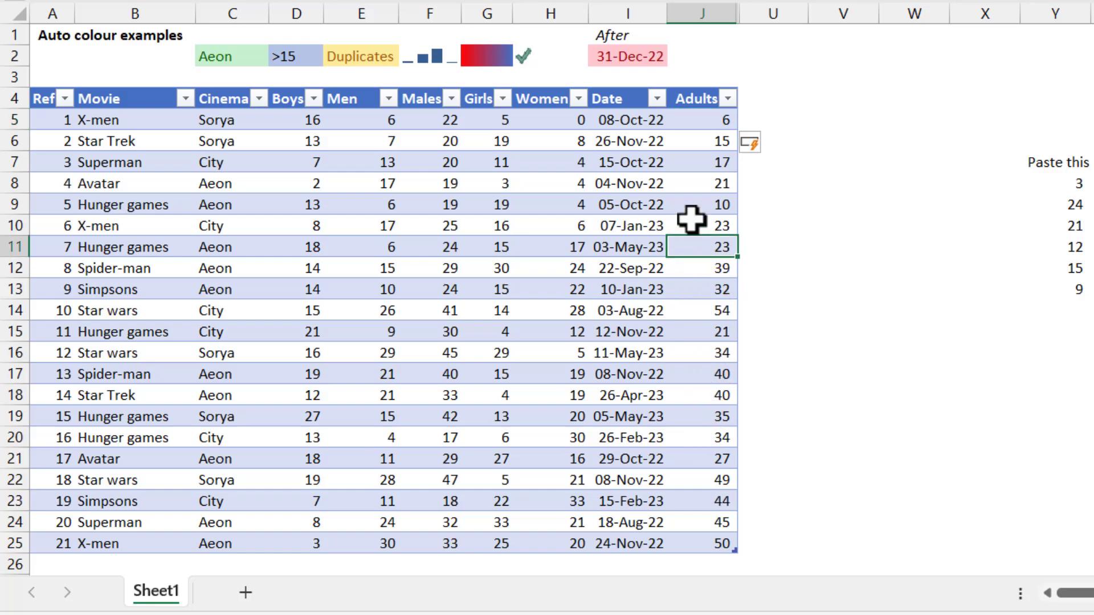
click(688, 139)
double_click(688, 139)
drag(678, 142, 731, 145)
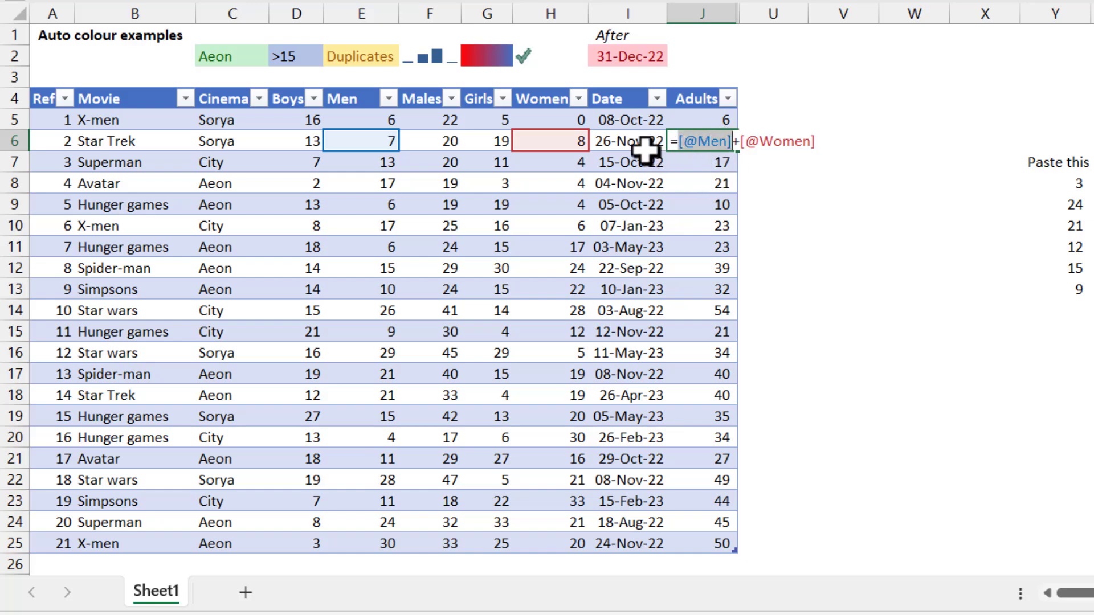
drag(740, 142, 826, 142)
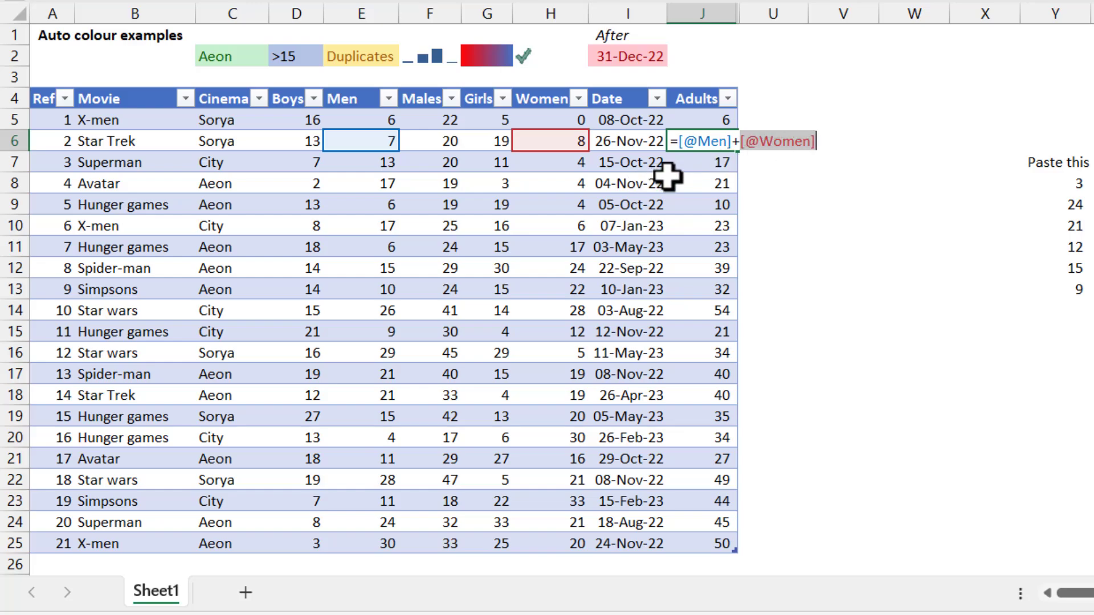
key(Return)
key(Down)
key(Down)
key(Down)
key(Down)
key(Down)
key(Up)
key(Up)
key(Up)
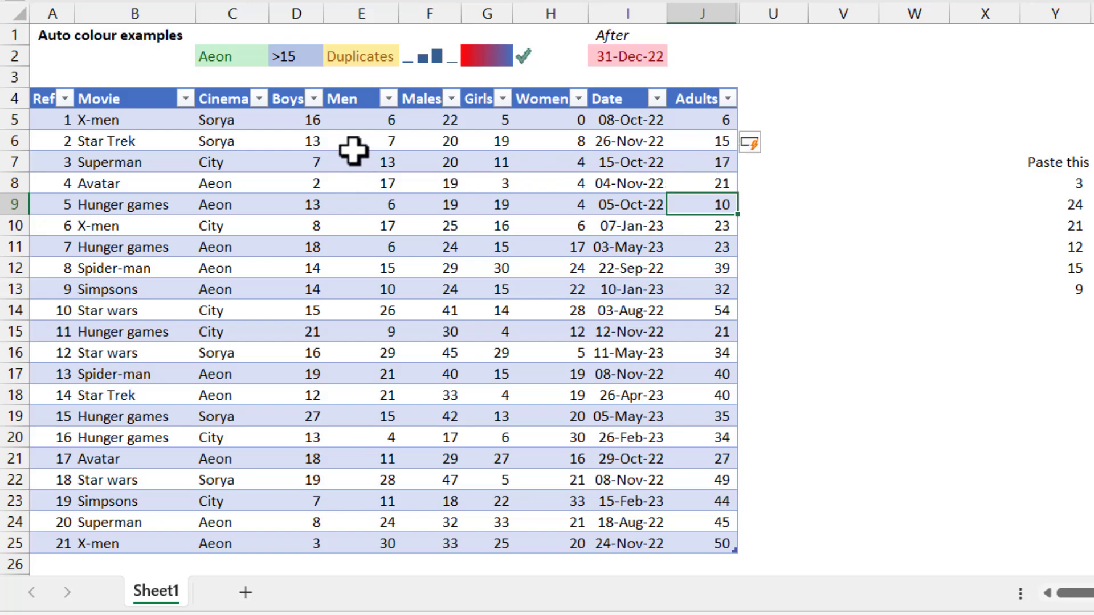
Total the Men column with a SUM formula in E1 and check its range.
click(370, 158)
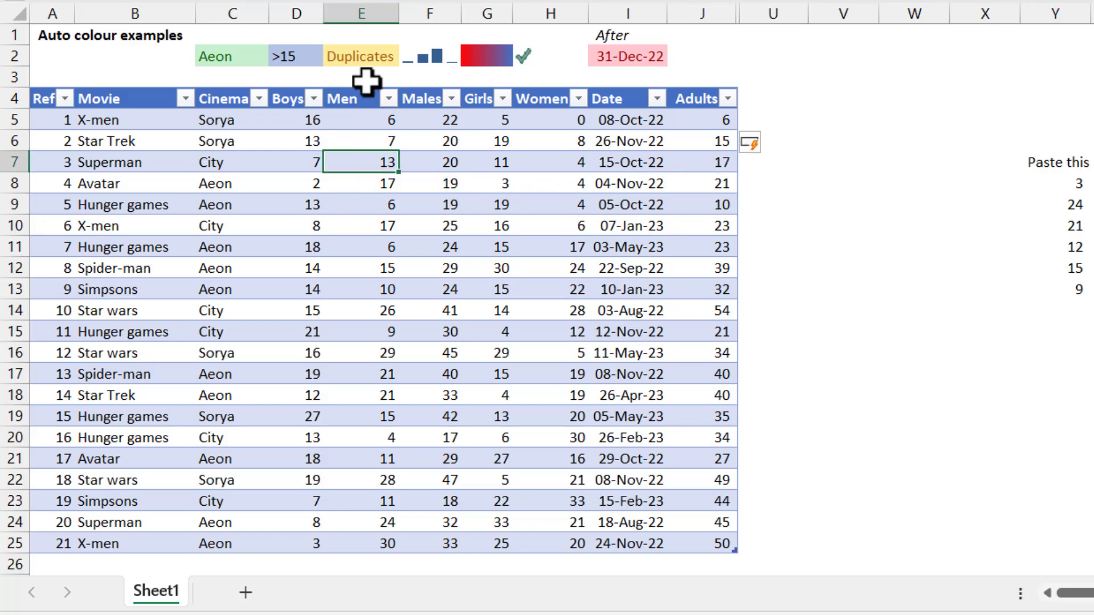
click(365, 33)
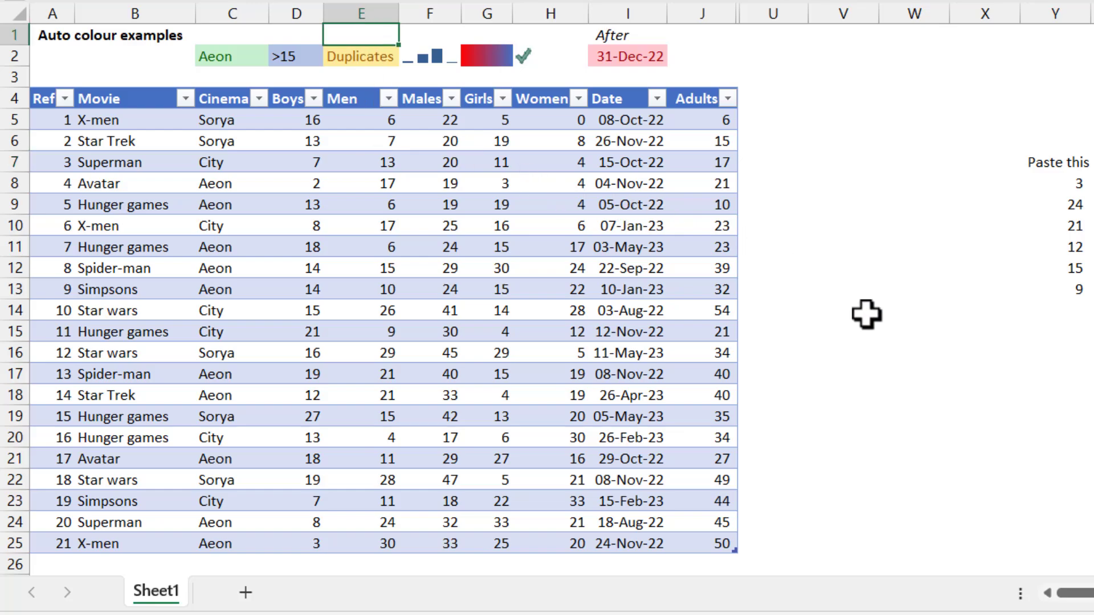
text(=sum)
key(Tab)
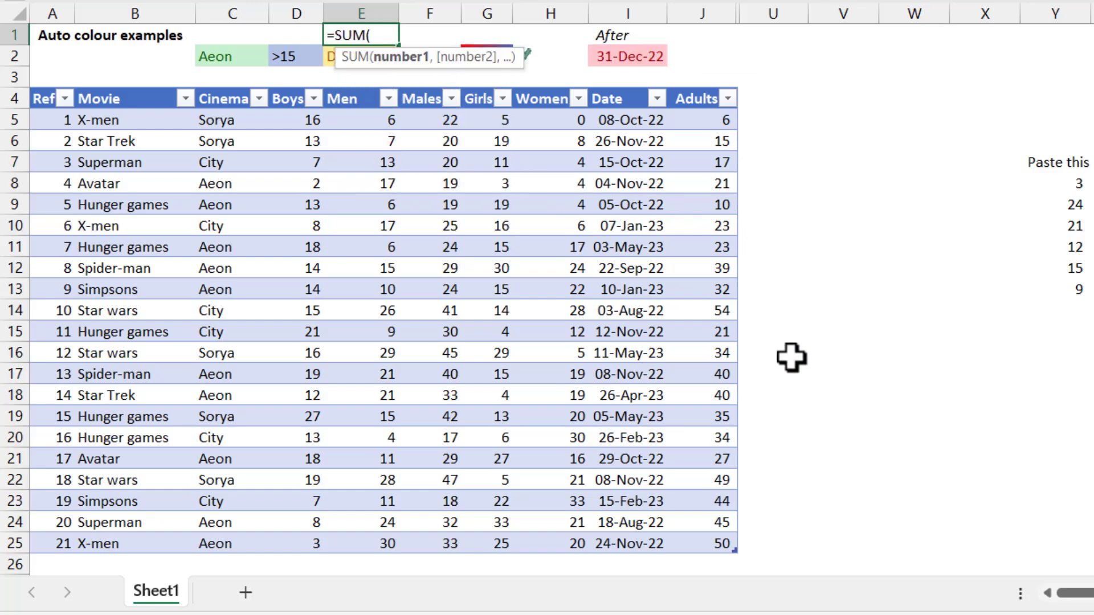
drag(367, 119, 371, 548)
text())
key(Return)
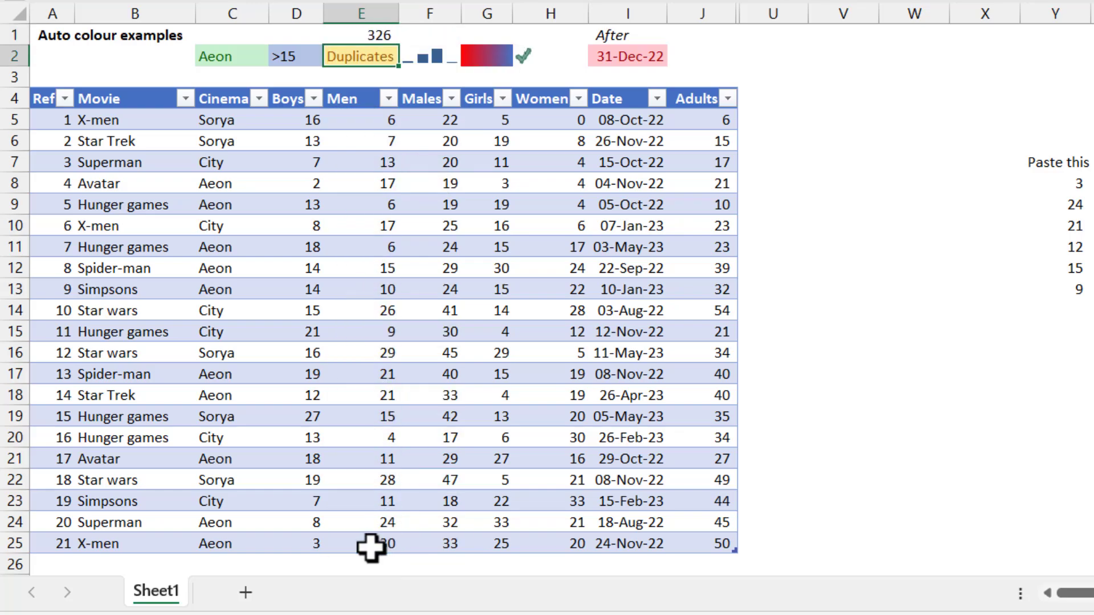
key(Up)
key(F2)
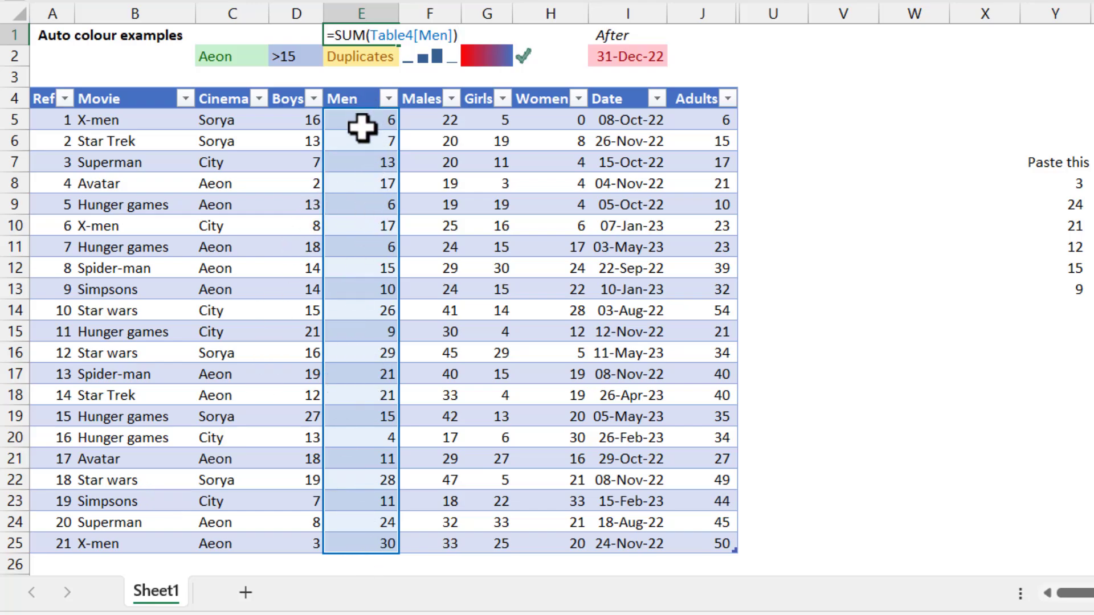
key(Return)
Enter 70 below the Men column, then undo the added table row.
click(374, 558)
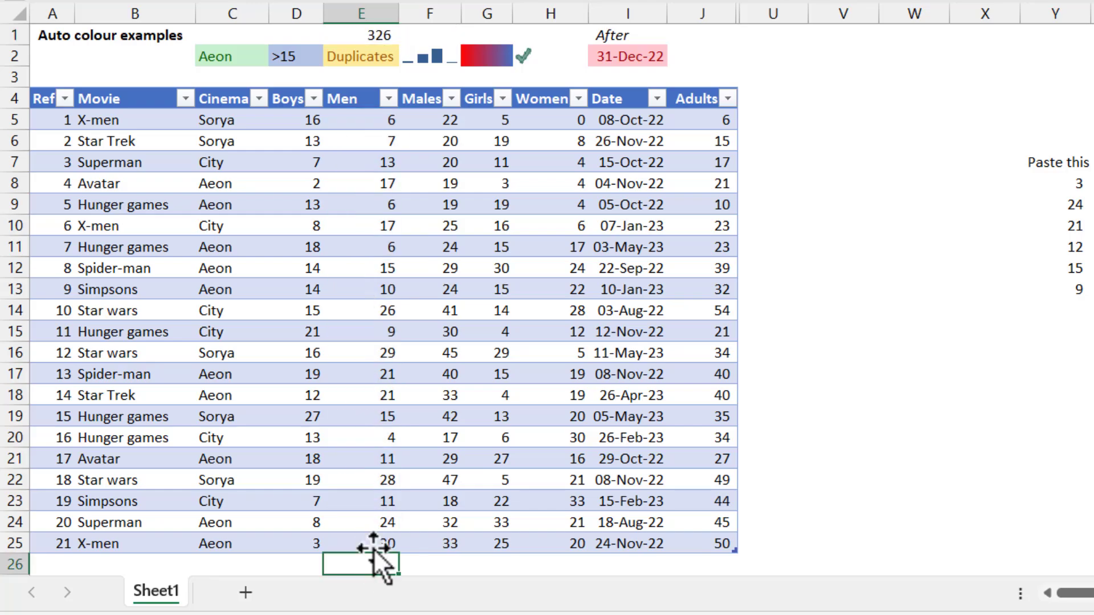
text(70)
key(Return)
scroll(353, 418, up, 1)
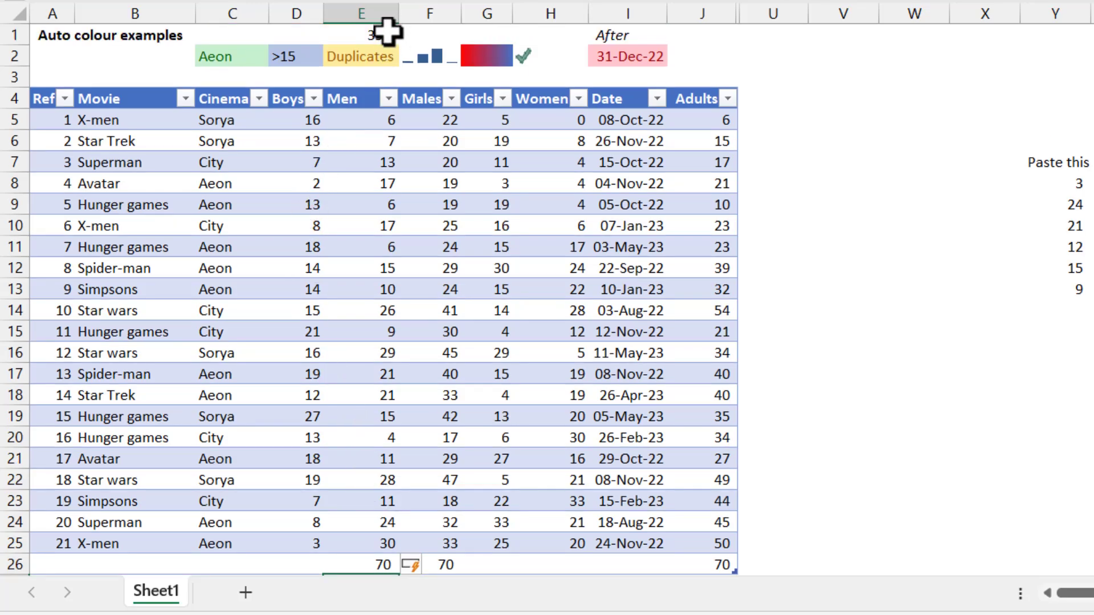
key(ctrl+z)
Sum the 'Paste this' numbers with a SUM formula in F1.
click(411, 34)
text(=s)
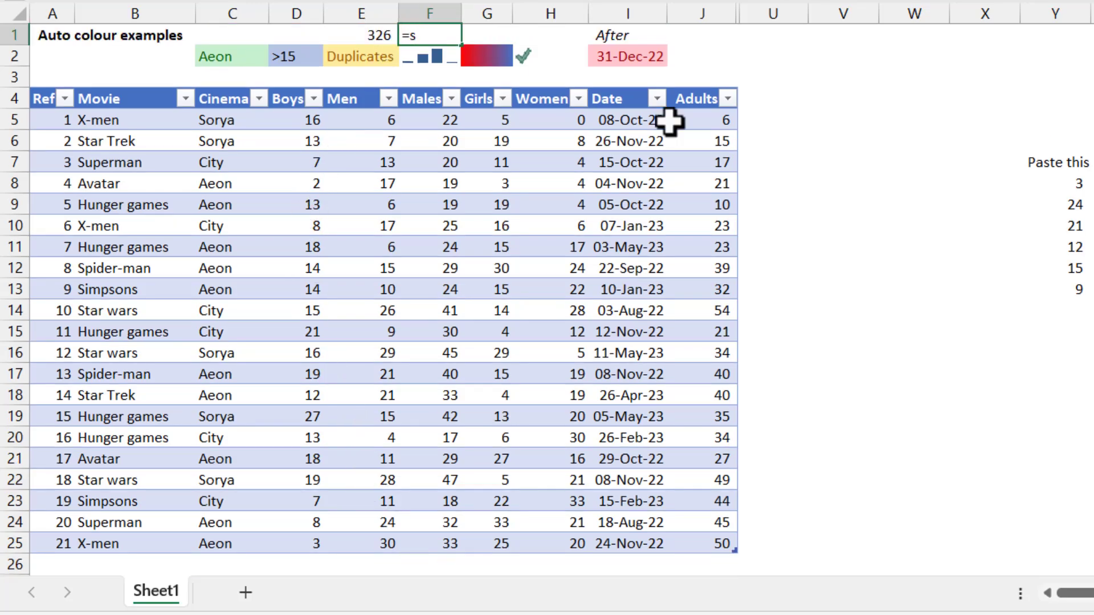
text(um)
key(Tab)
drag(1051, 183, 1070, 281)
key(Return)
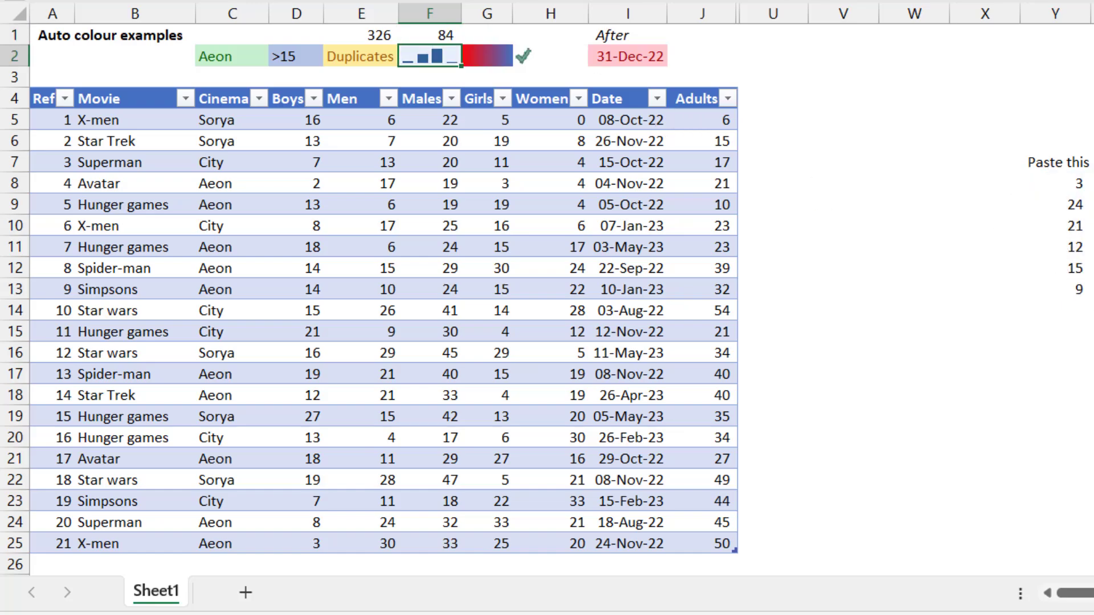
Enter 60 below the 'Paste this' list, then delete it again.
click(1070, 308)
text(60)
key(Return)
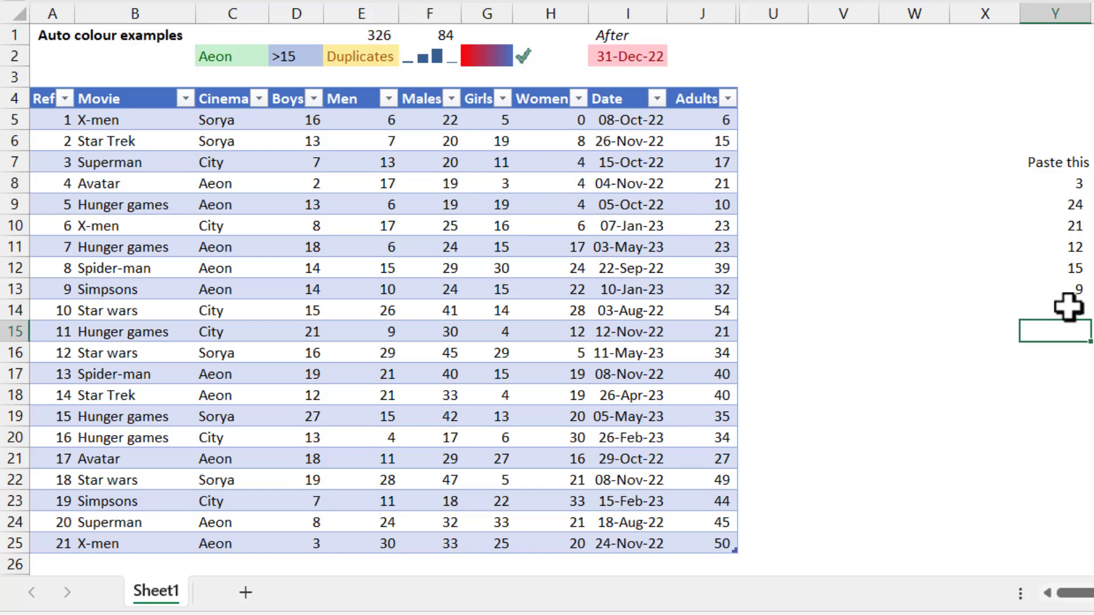
click(1068, 306)
key(Delete)
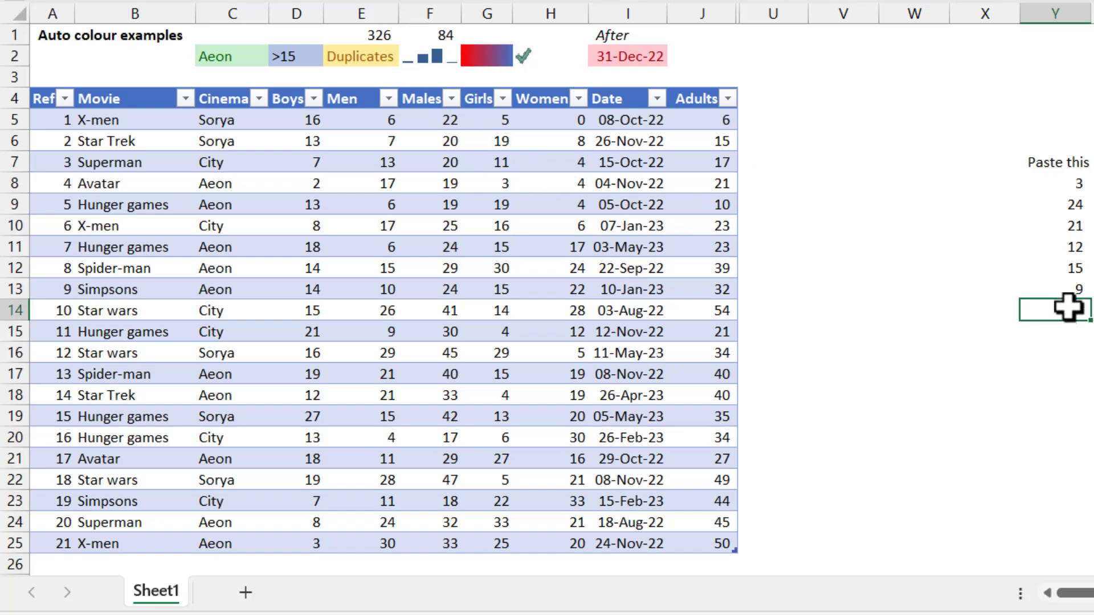
click(441, 36)
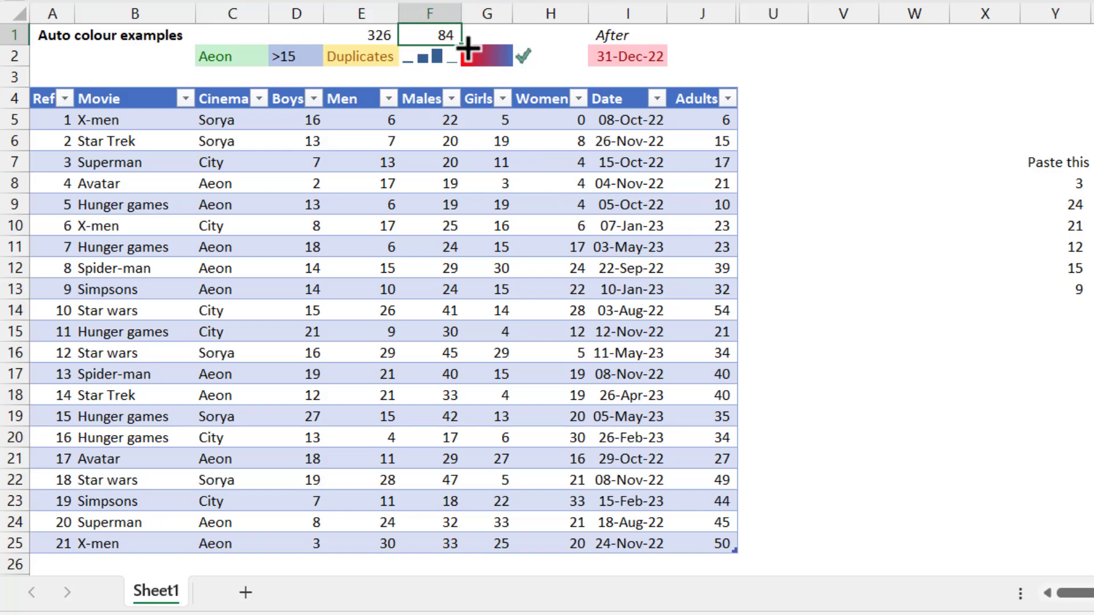
click(435, 230)
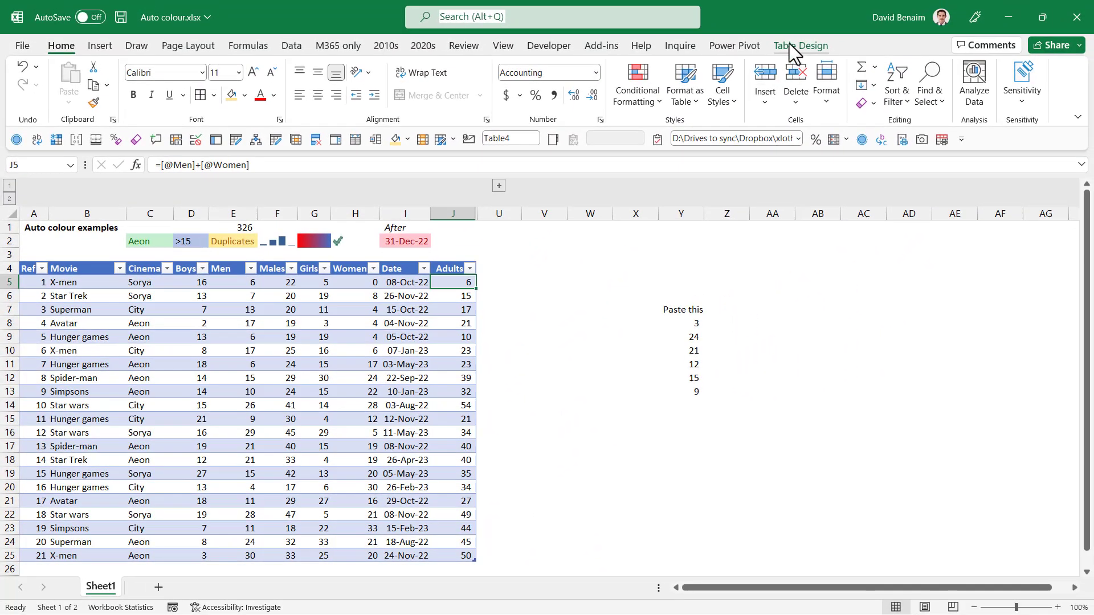
Fill the Total row with sums by copying the Adults total across columns D to I.
click(825, 21)
click(1007, 97)
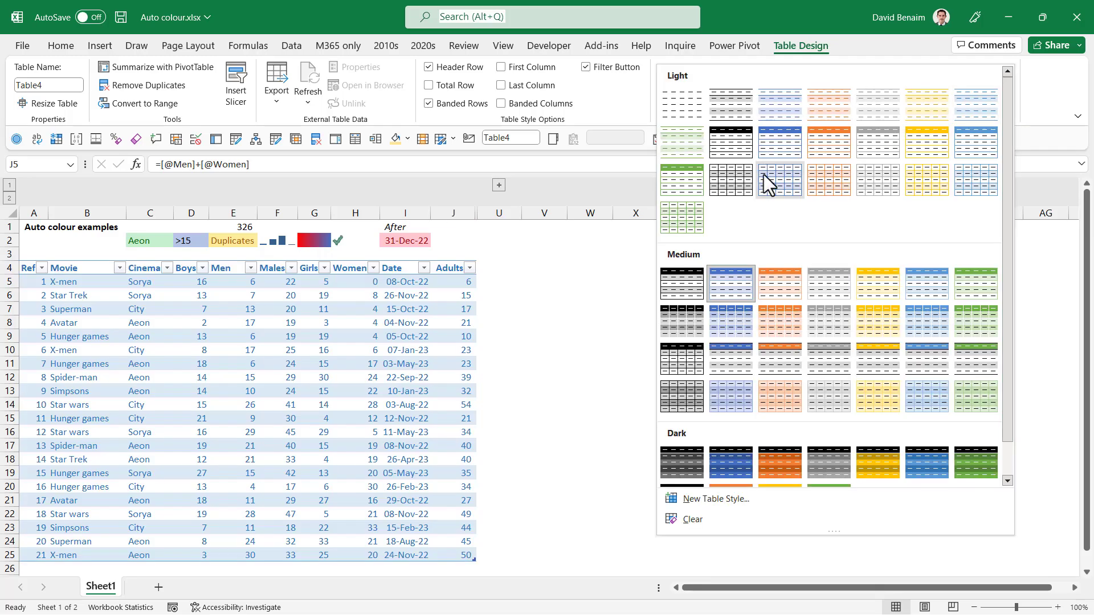
key(Escape)
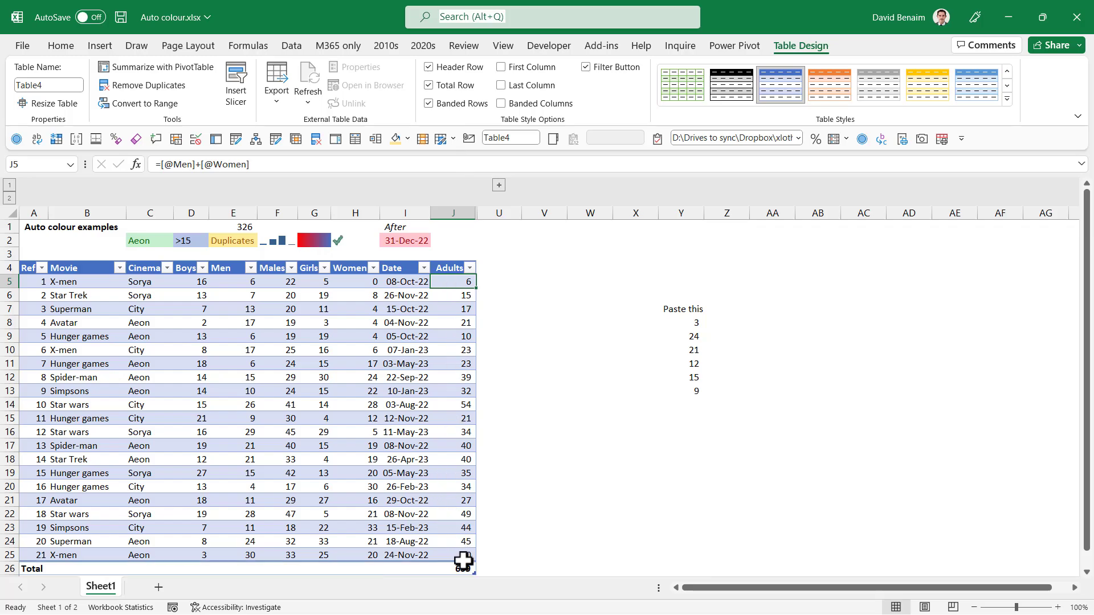
click(464, 568)
drag(477, 572, 194, 568)
Change the Date total in I26 to Count (21), then toggle the Total row off and on.
click(424, 567)
click(436, 568)
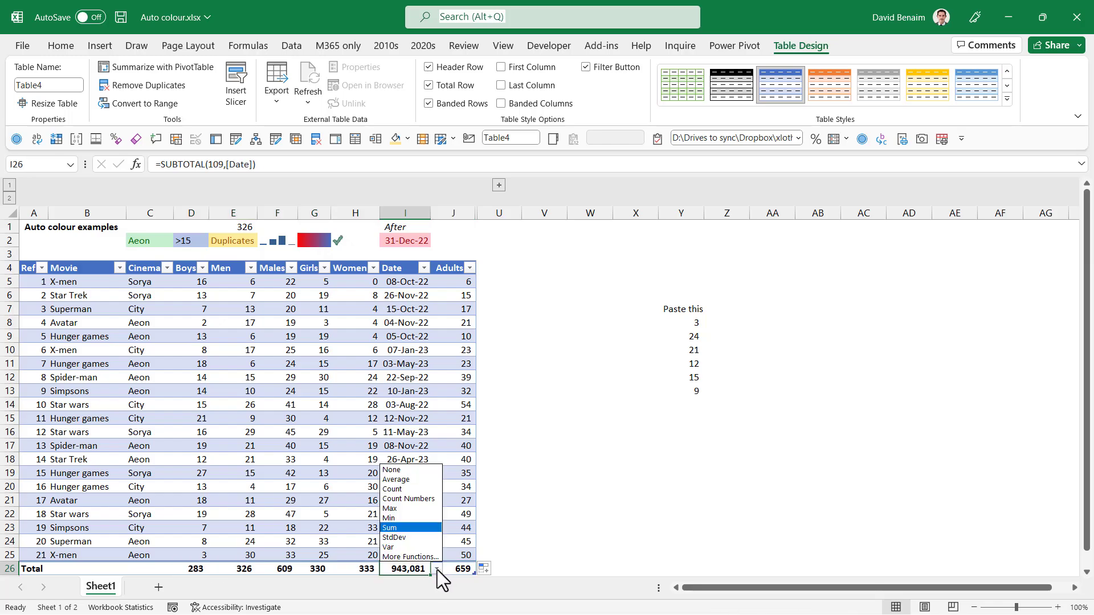
click(415, 486)
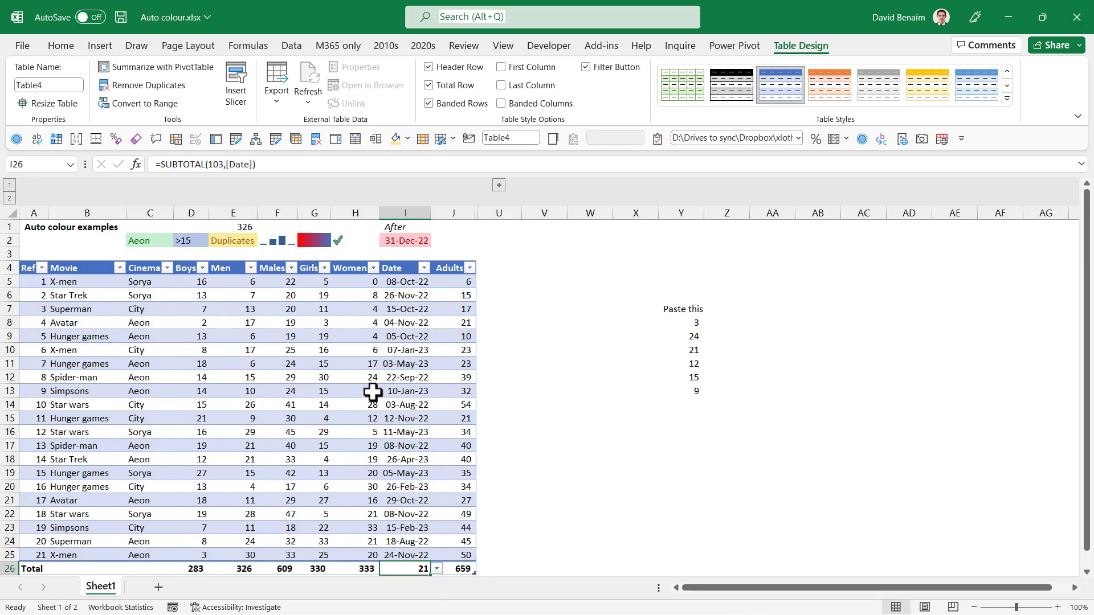
click(370, 368)
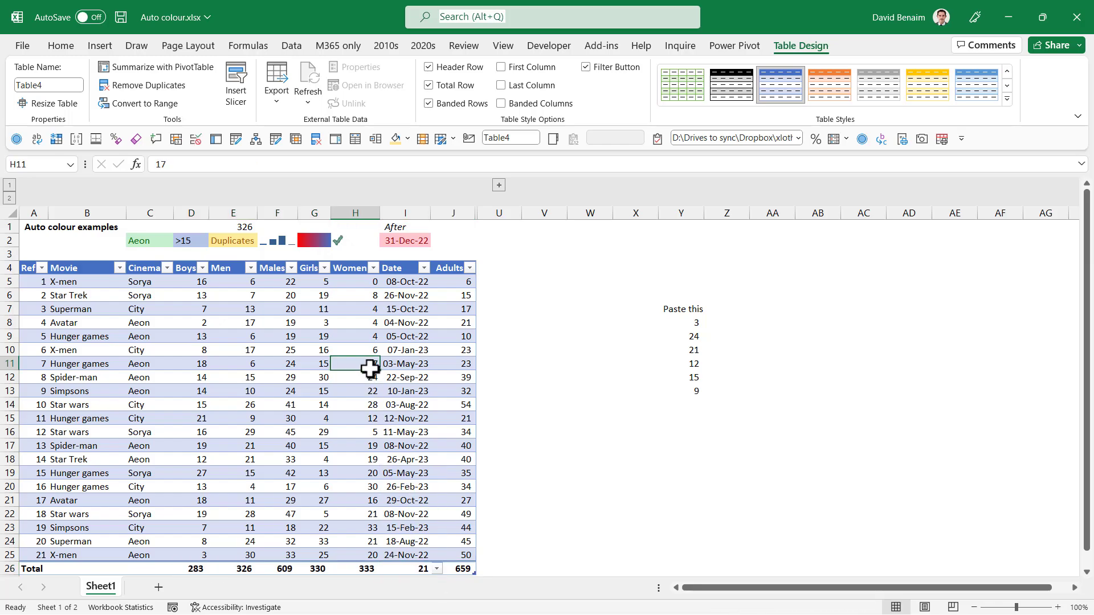
click(427, 86)
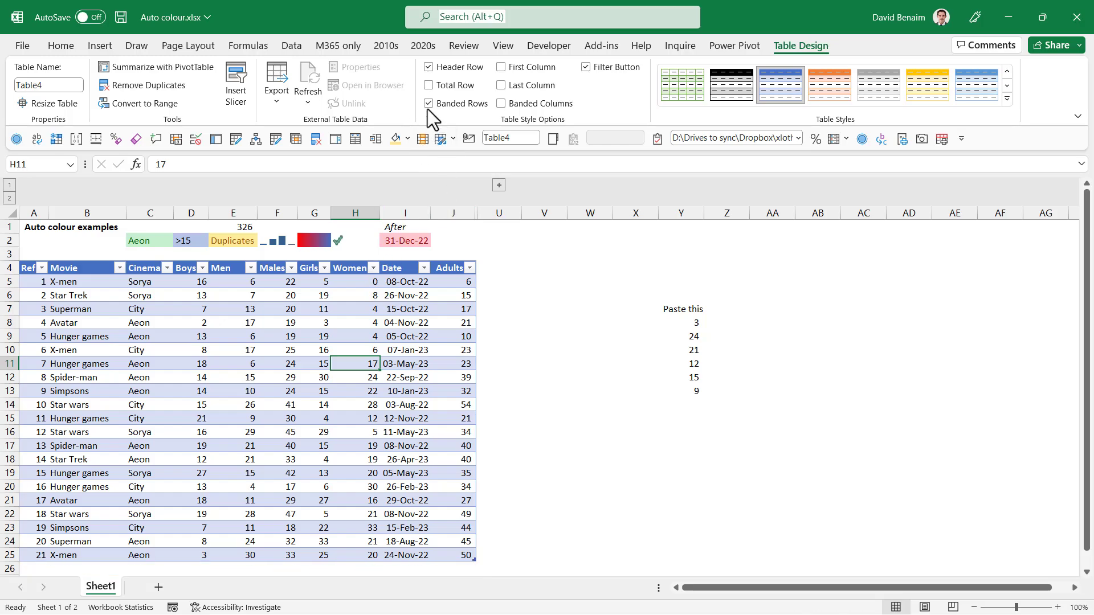
click(429, 86)
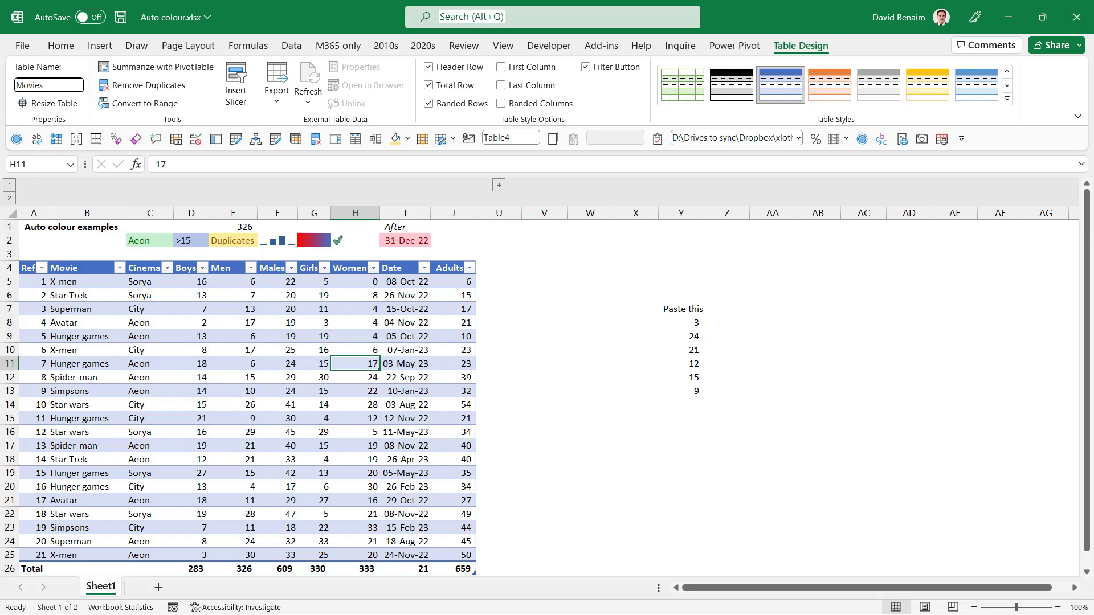
Confirm the MoviesTable name and verify E1 shows =SUM(MoviesTable[Men]).
key(Return)
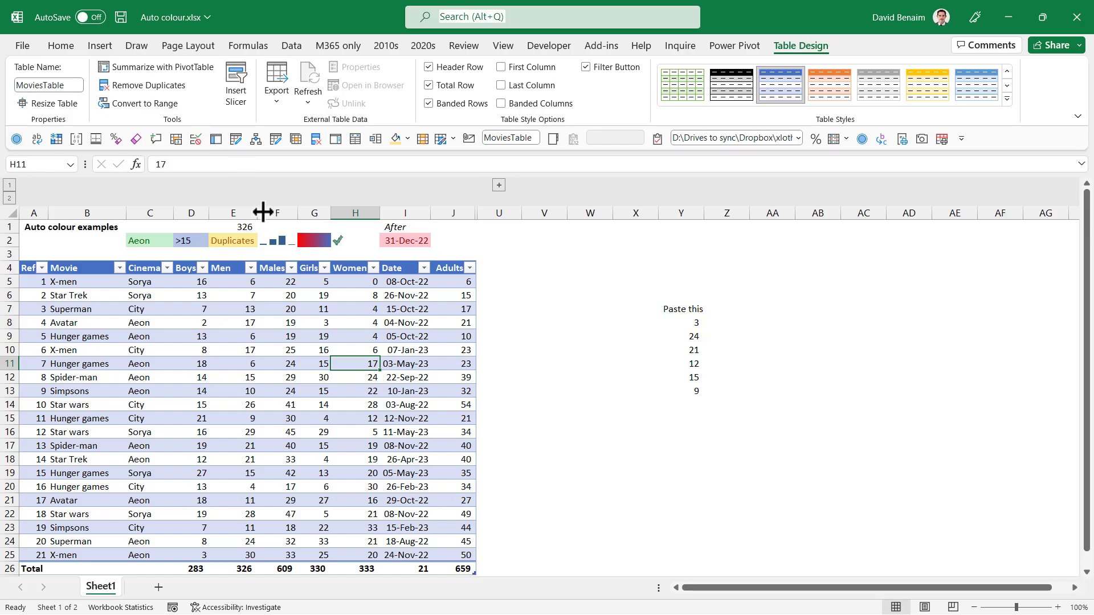
click(244, 227)
drag(187, 164, 207, 165)
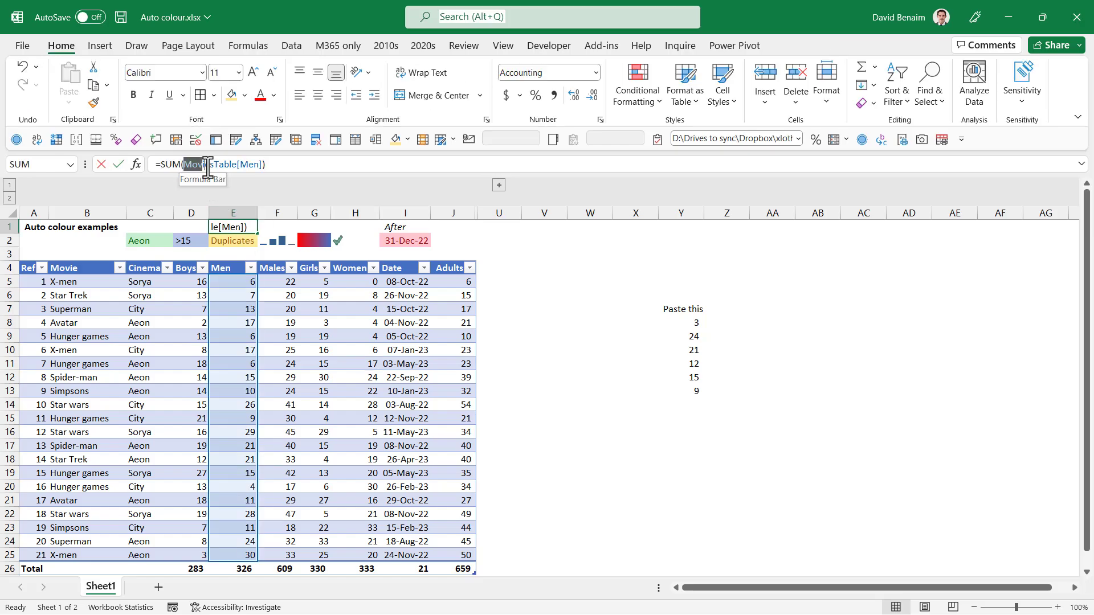
key(Escape)
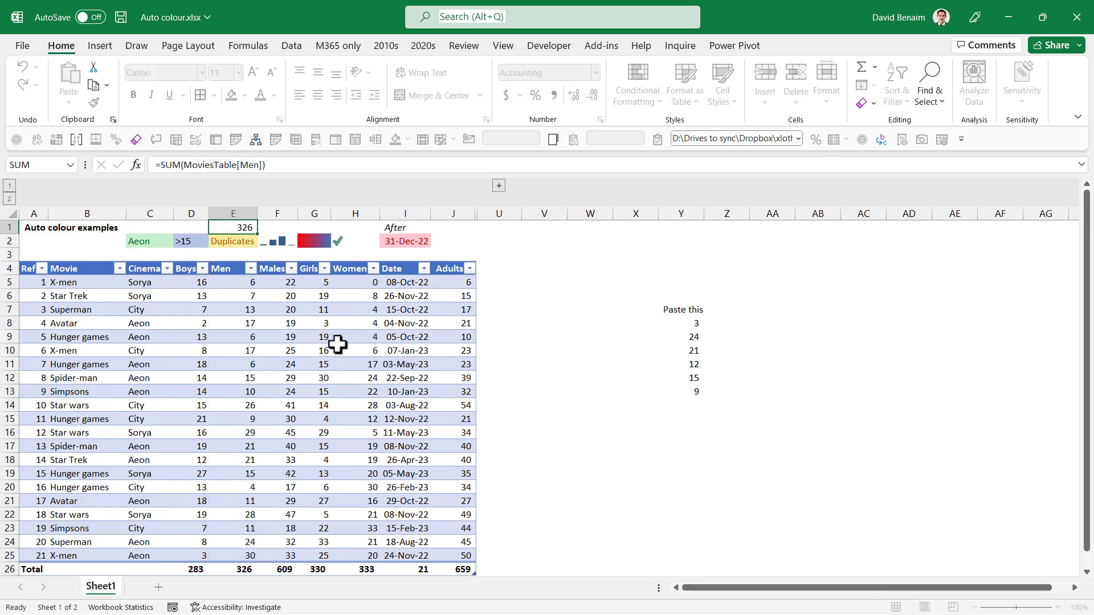
click(329, 388)
click(800, 46)
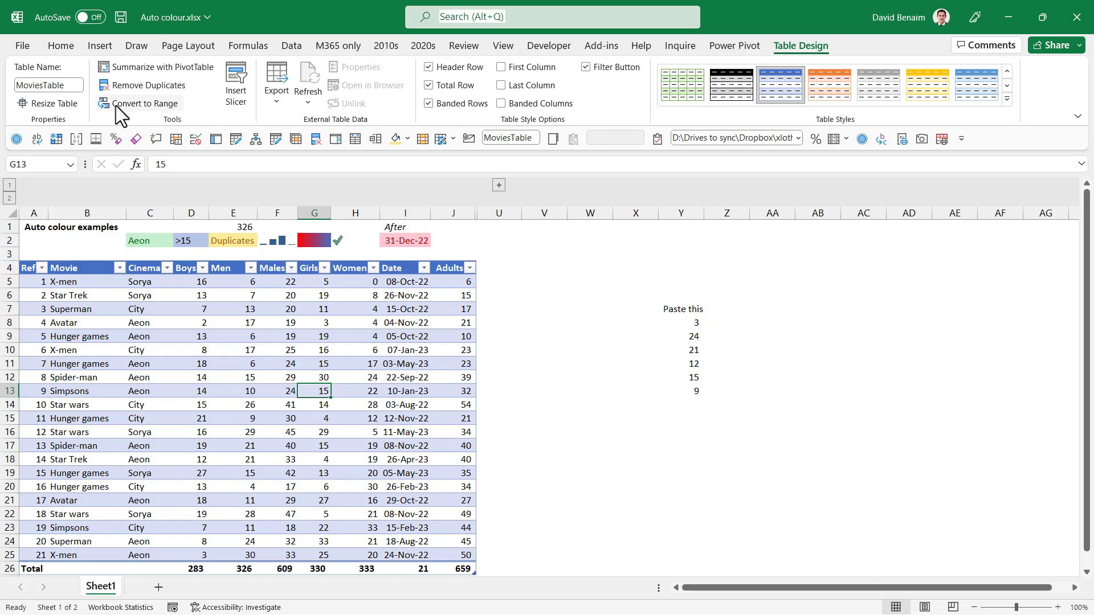
Decline the Convert to Range prompt, then untick Banded Rows on MoviesTable.
click(131, 104)
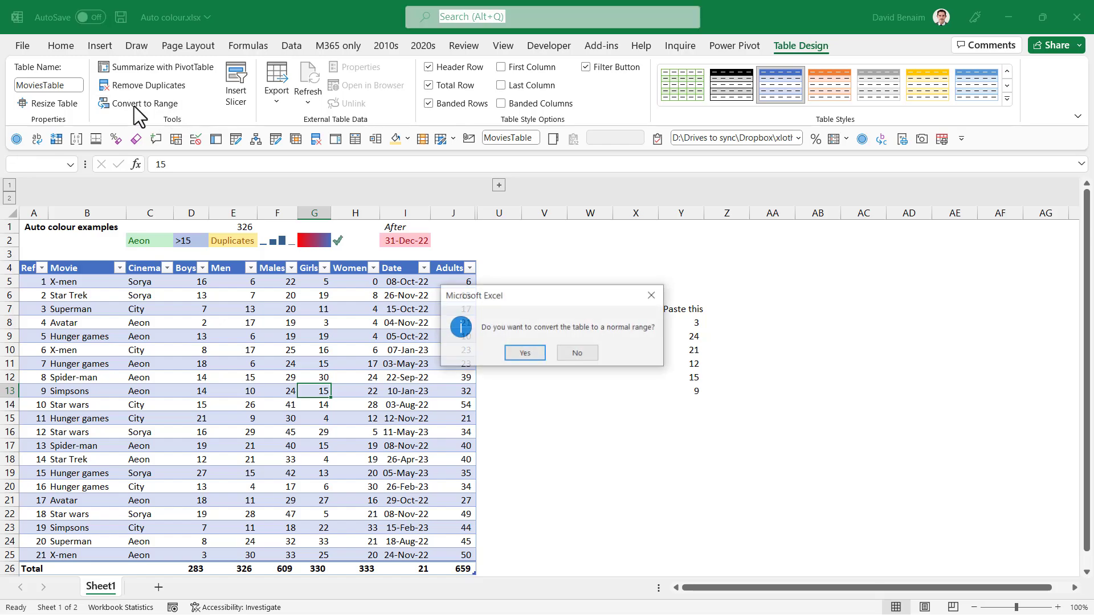
click(536, 355)
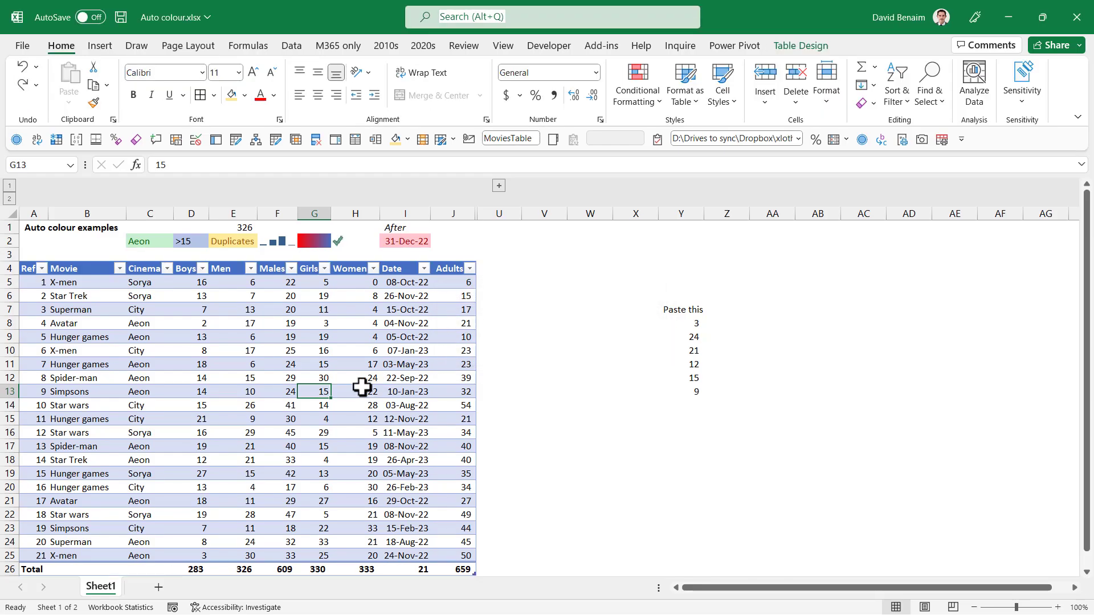
click(813, 45)
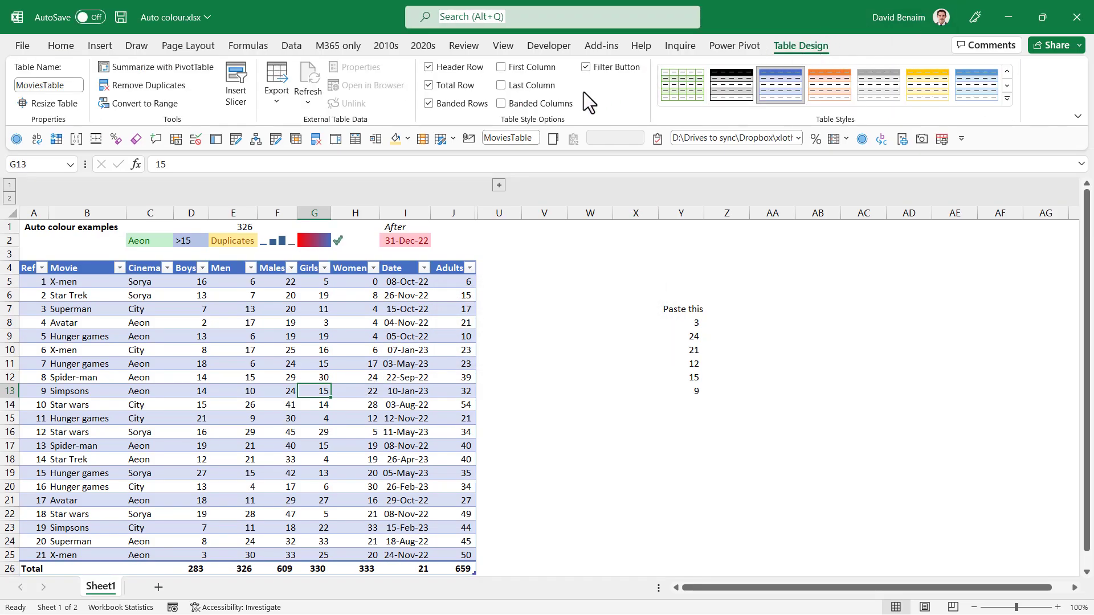
click(462, 106)
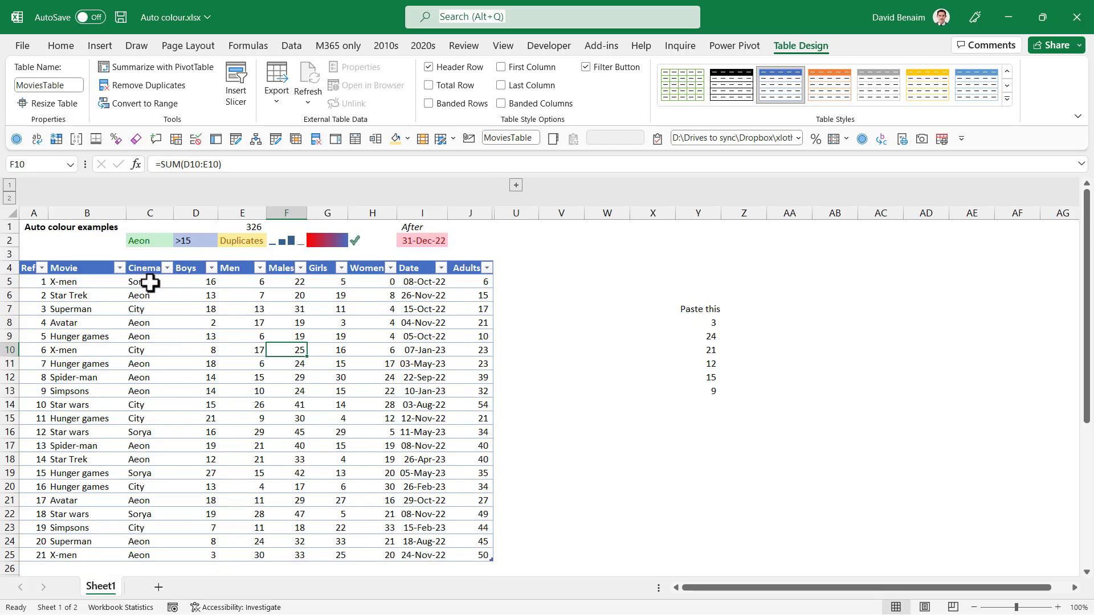
Add a Text that Contains 'Aeon' rule to C5:C25 using Green Fill with Dark Green Text.
drag(149, 282, 143, 549)
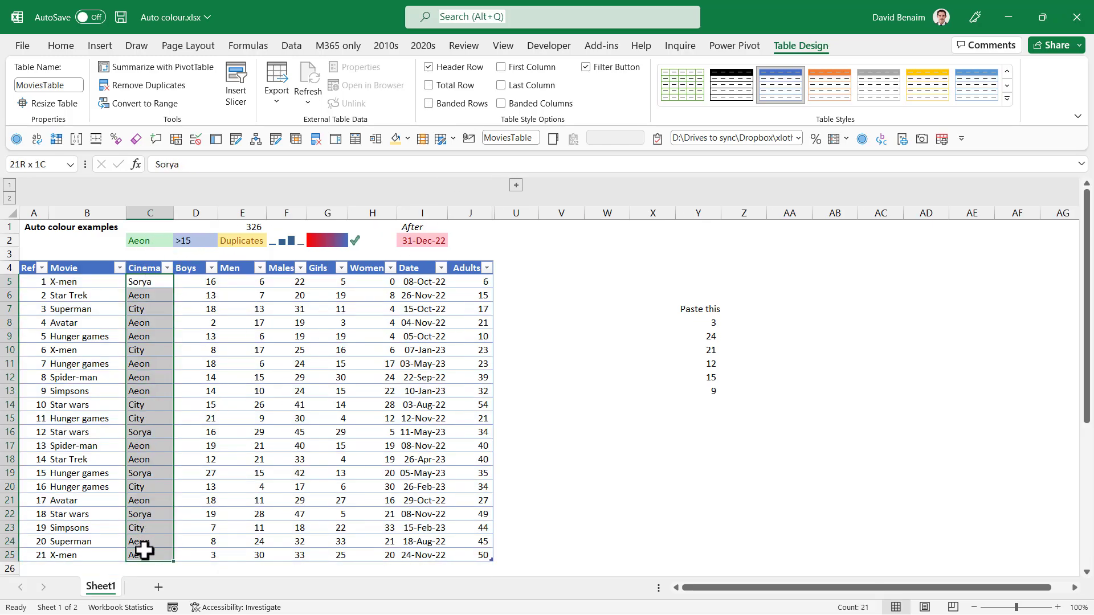
click(50, 49)
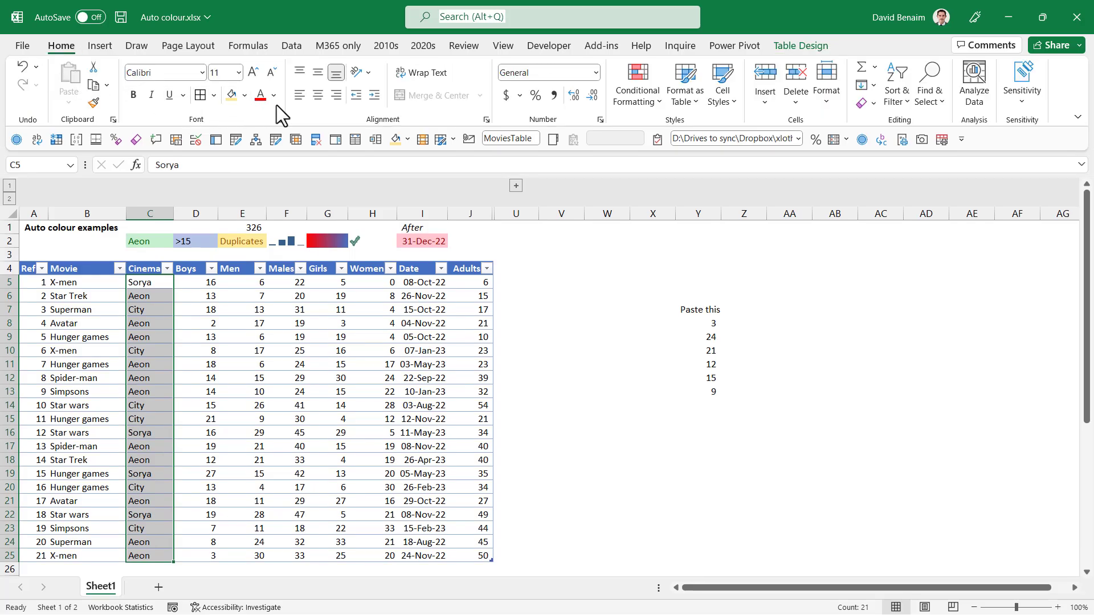
click(635, 88)
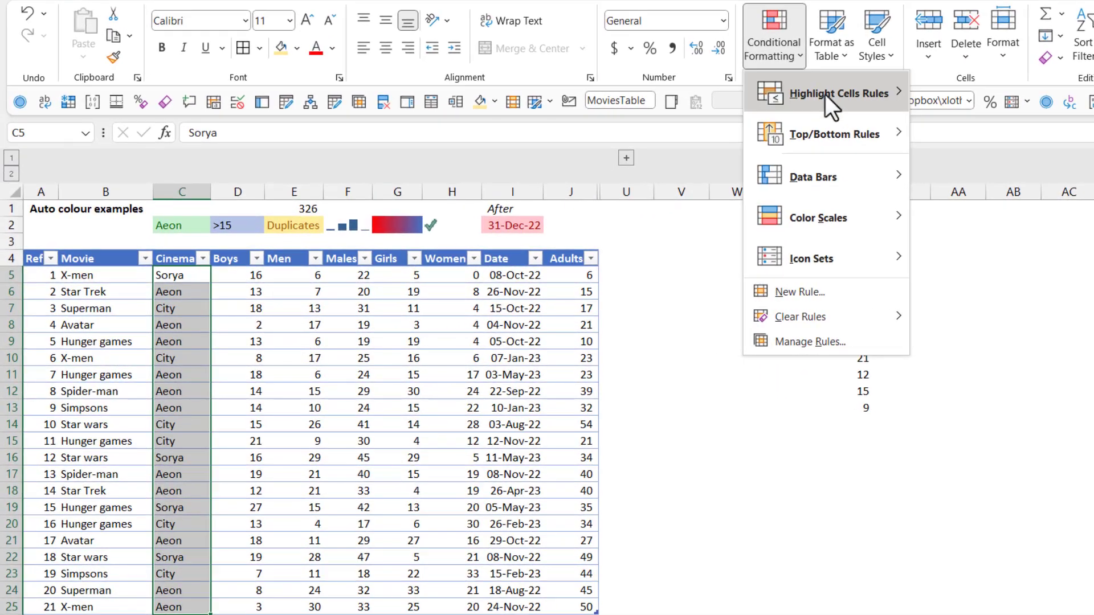
mouse_move(692, 136)
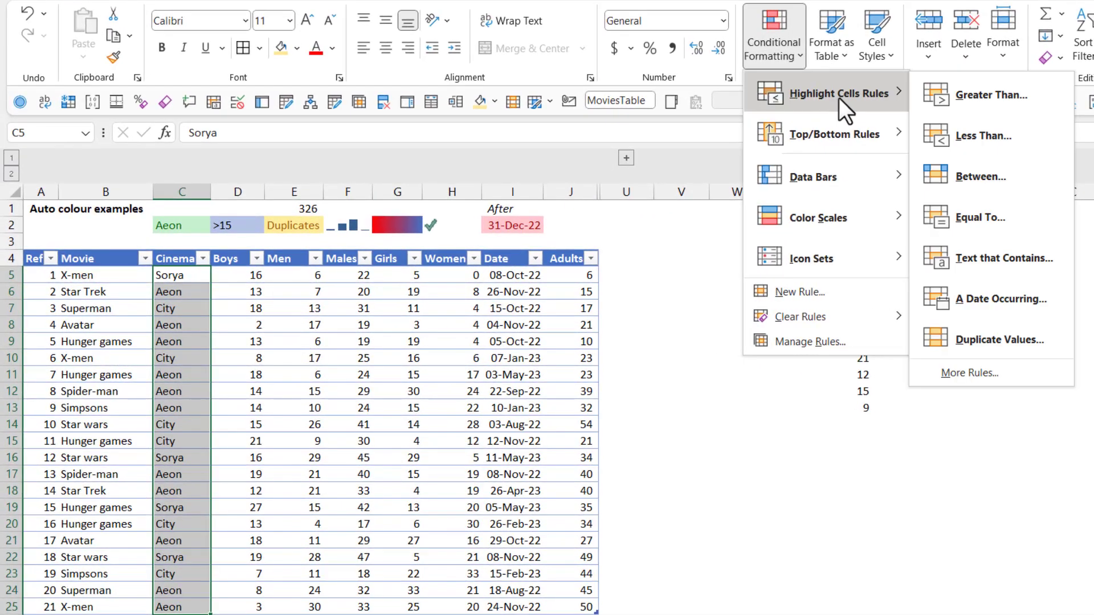
click(970, 267)
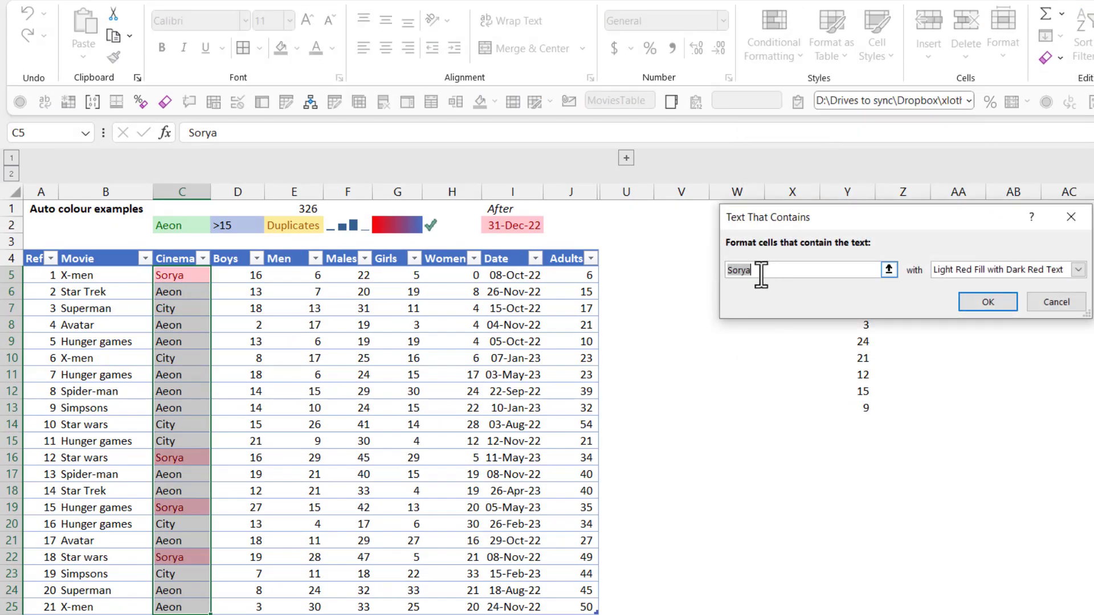
text(Aeon)
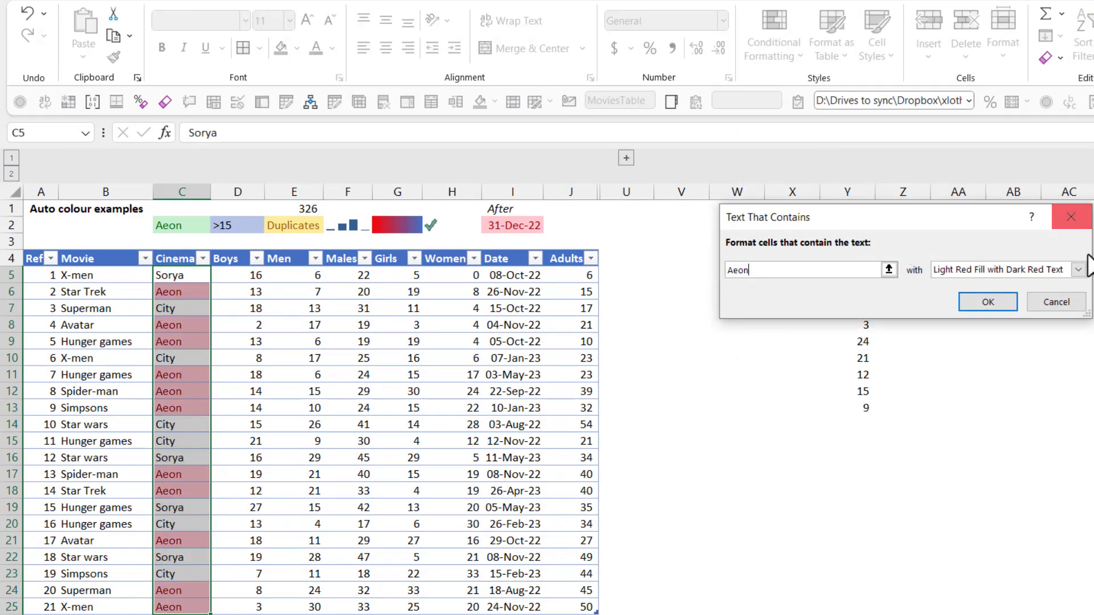
click(1065, 271)
click(1035, 308)
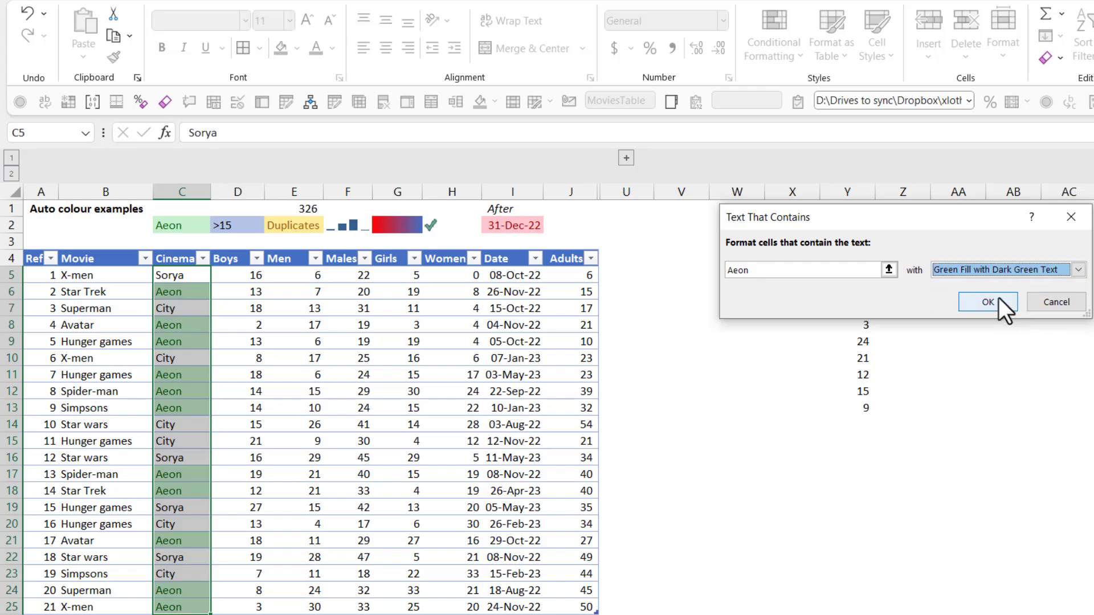
click(998, 298)
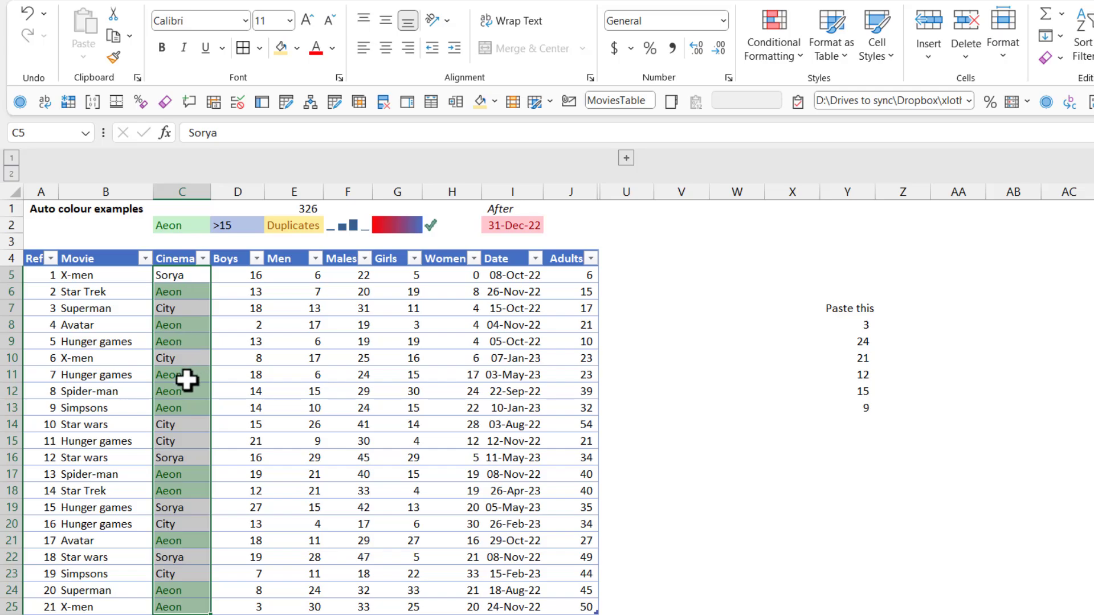
Enter Aeon in C15 via AutoComplete, then edit the C13 entry toward 'Aeon mall'.
click(180, 442)
text(aeon)
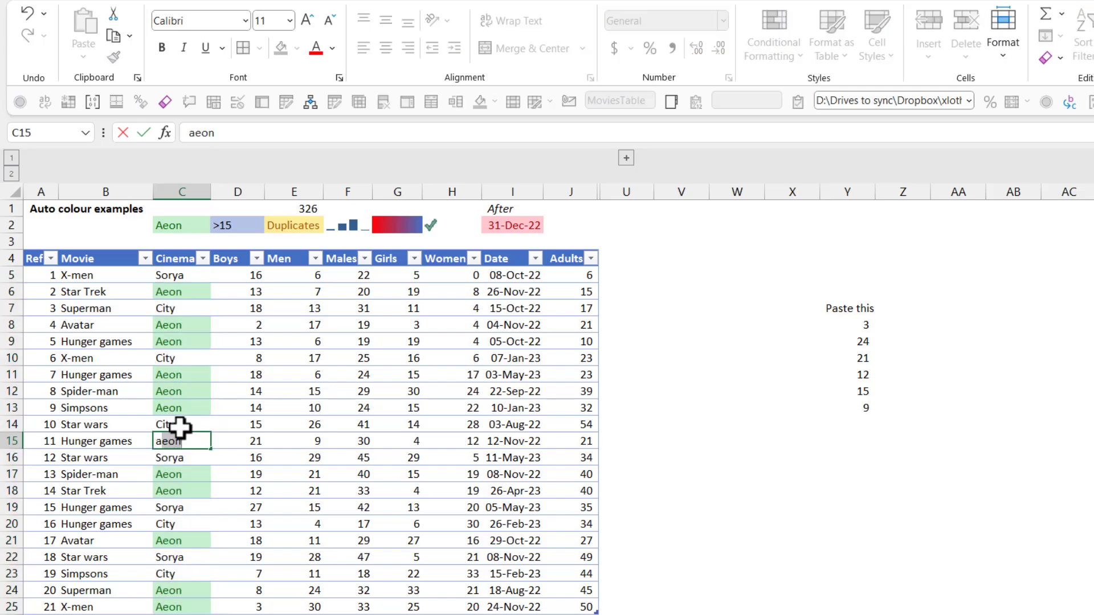
key(Return)
double_click(195, 410)
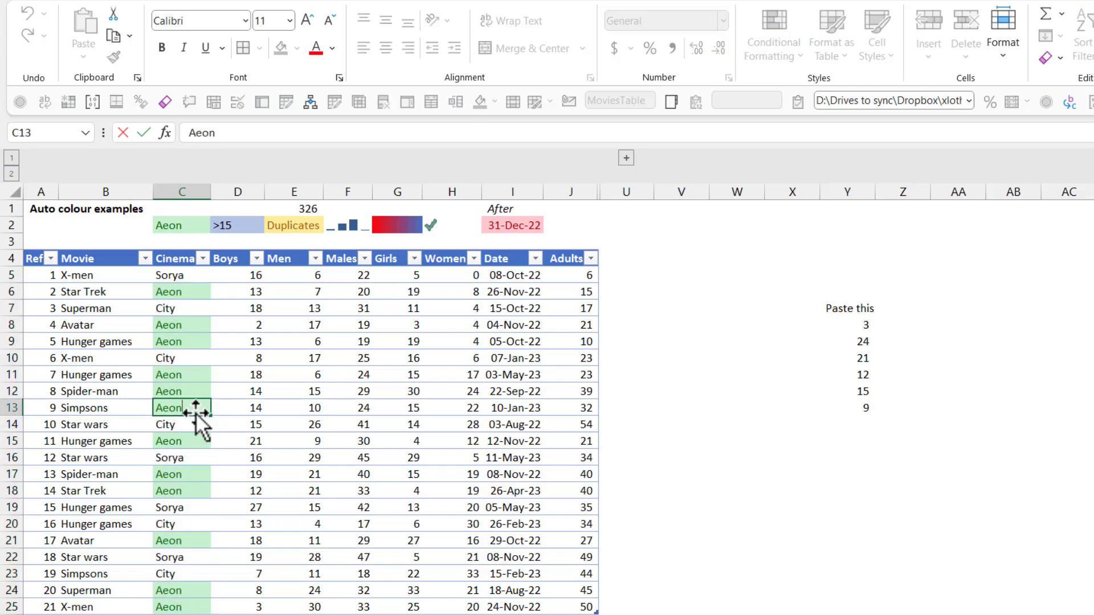
key(Return)
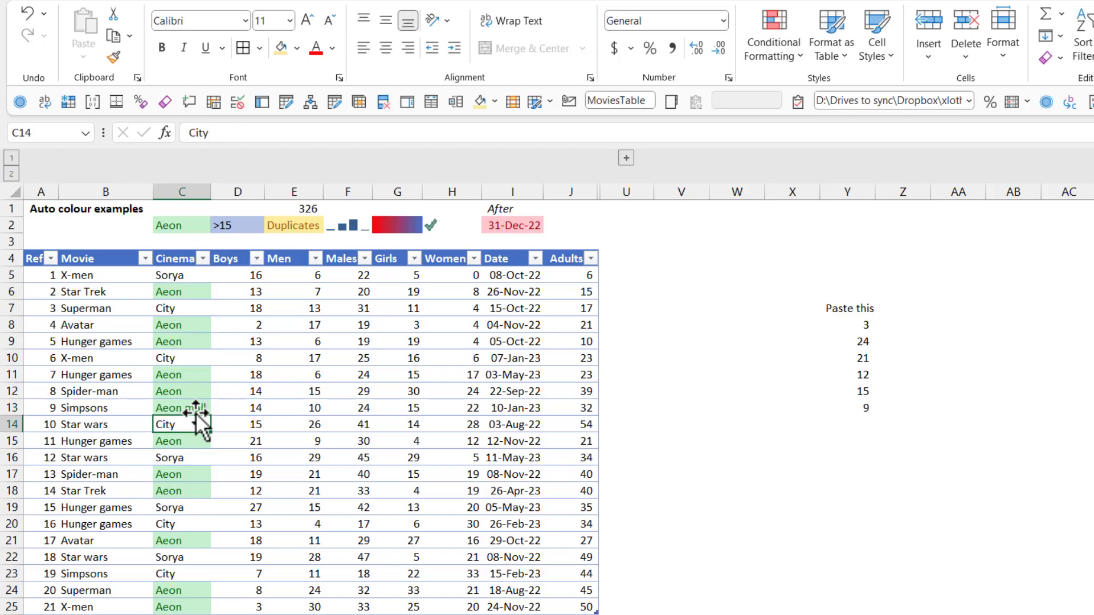
click(198, 403)
double_click(198, 402)
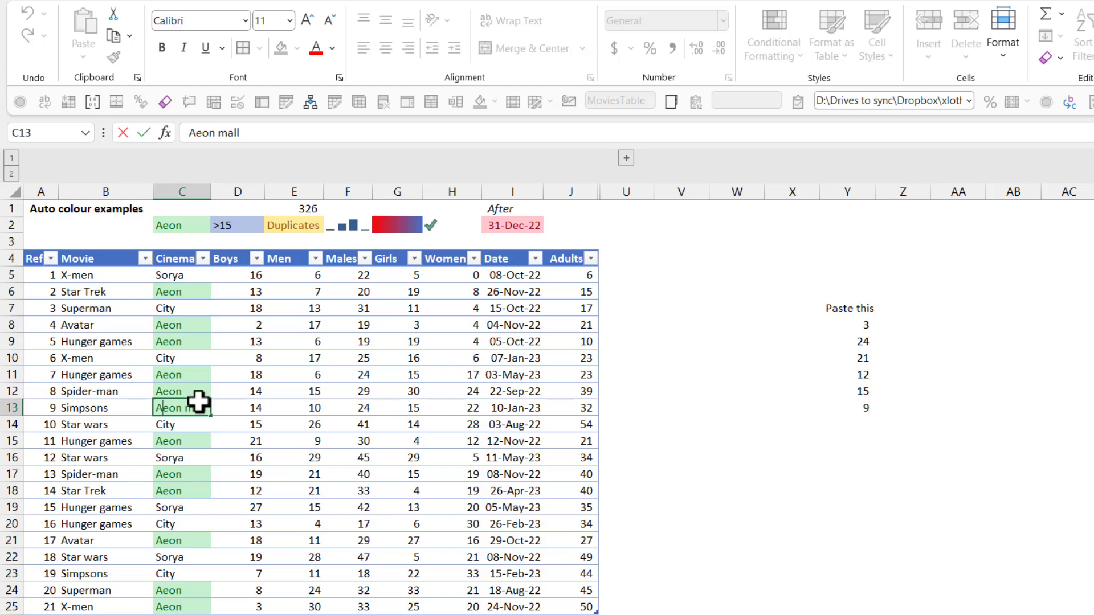
Commit the C13 cinema edit and select the Boys values D5:D25.
text(ee)
key(Return)
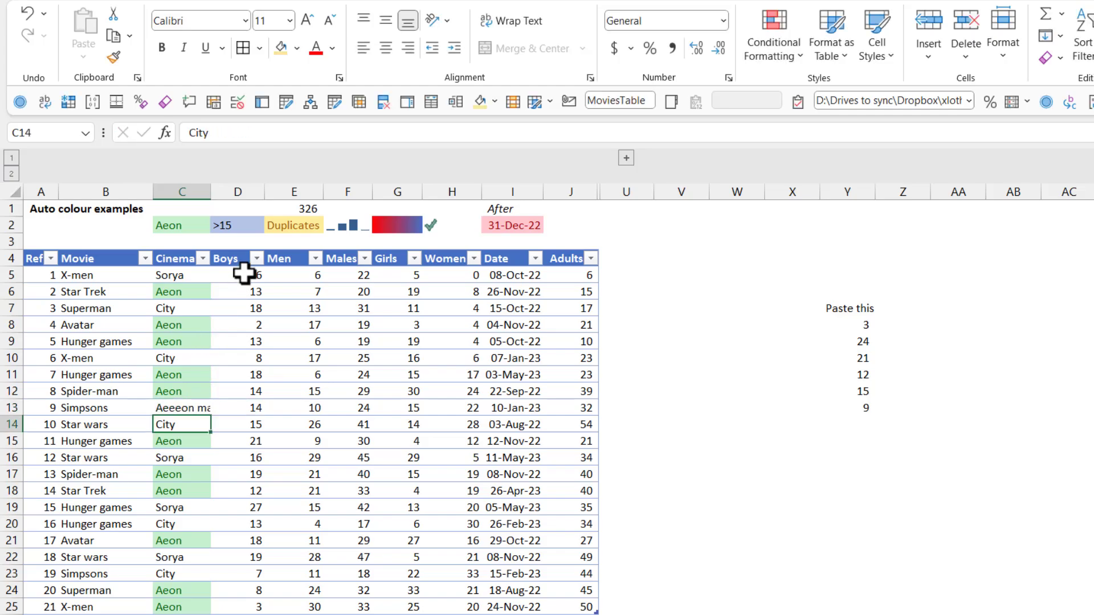
drag(244, 272, 242, 602)
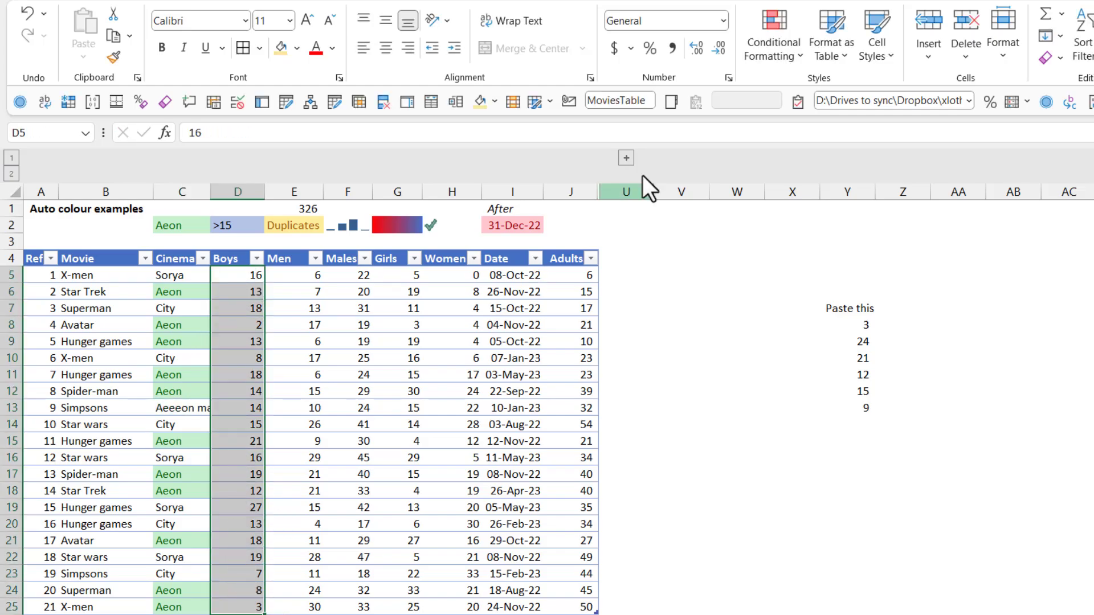
Add a Greater Than 15 rule with a custom light-blue fill to the Boys column.
click(774, 49)
mouse_move(840, 106)
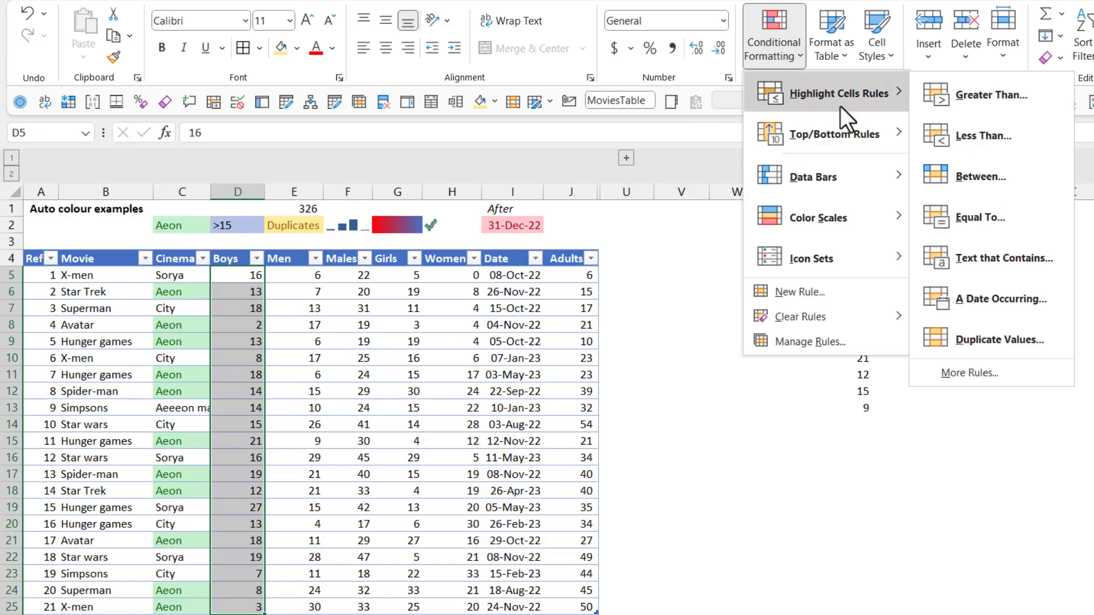
click(965, 105)
text(15)
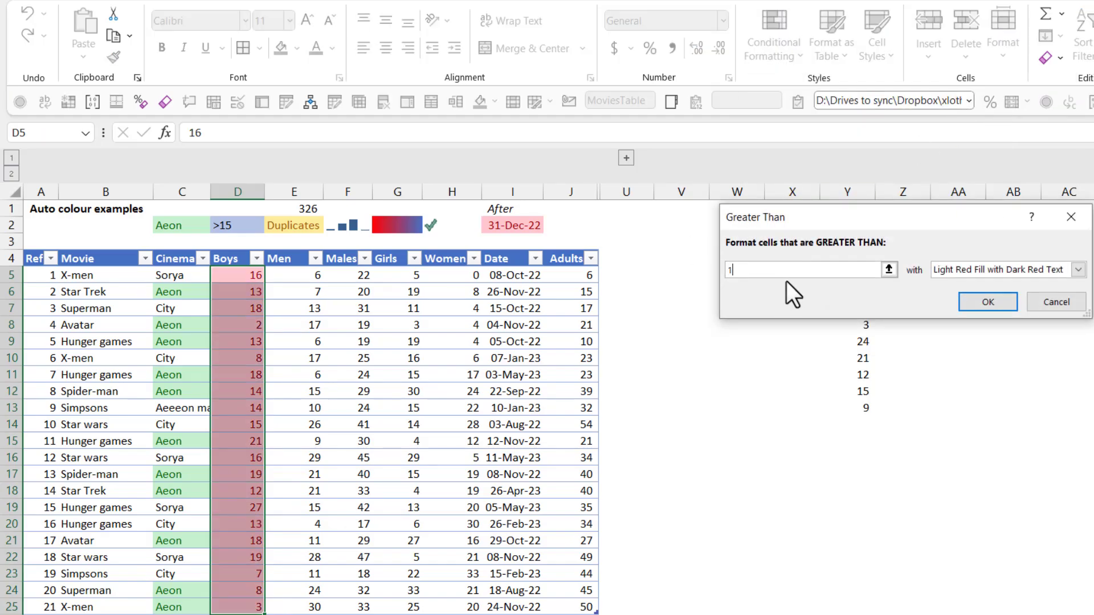
click(975, 272)
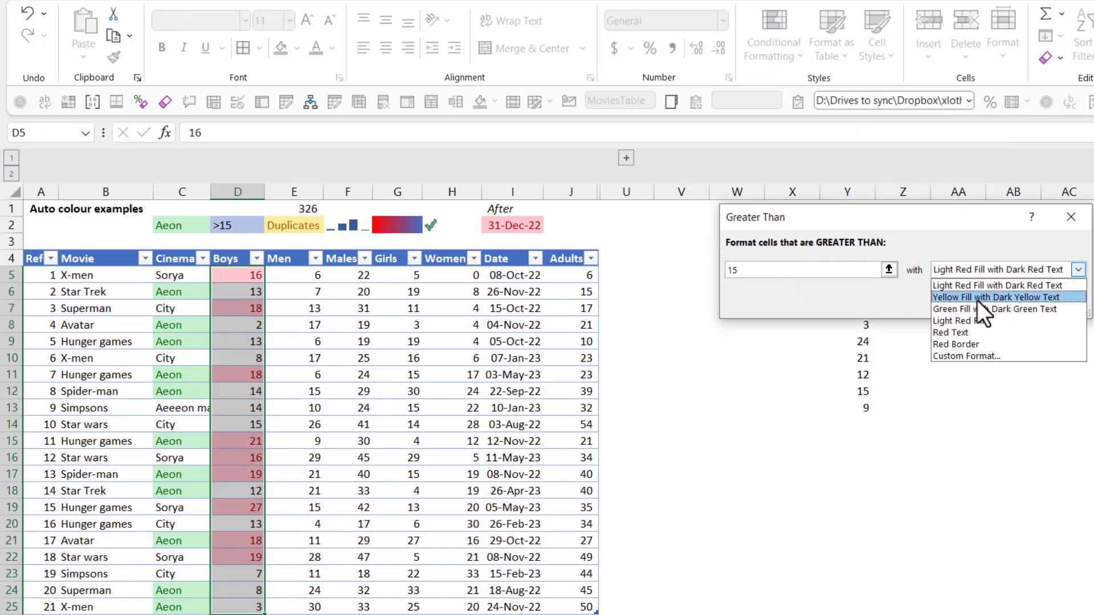
click(985, 355)
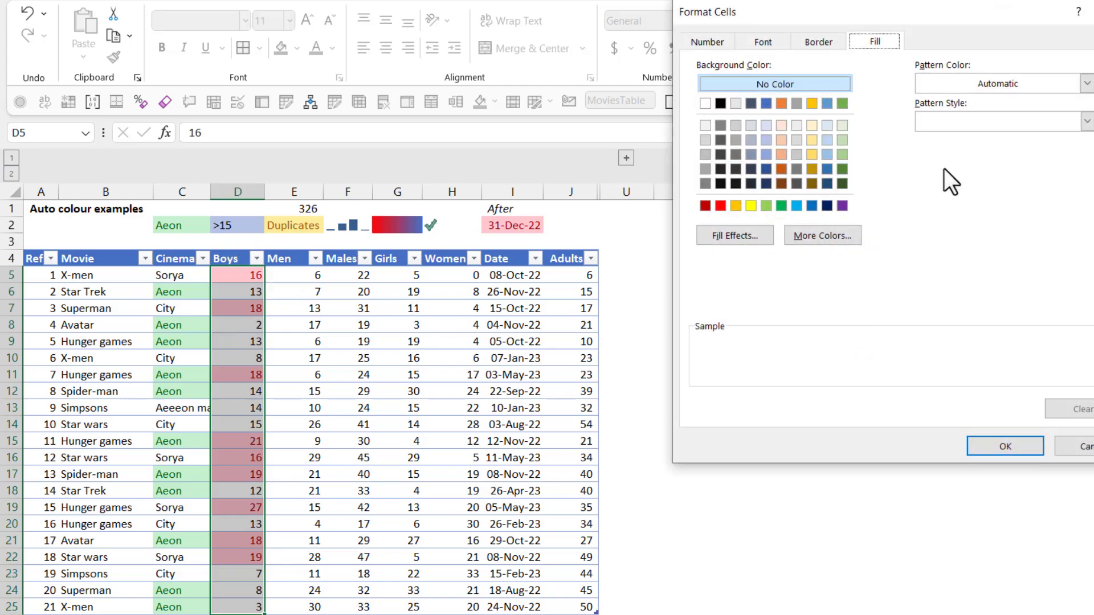
click(826, 145)
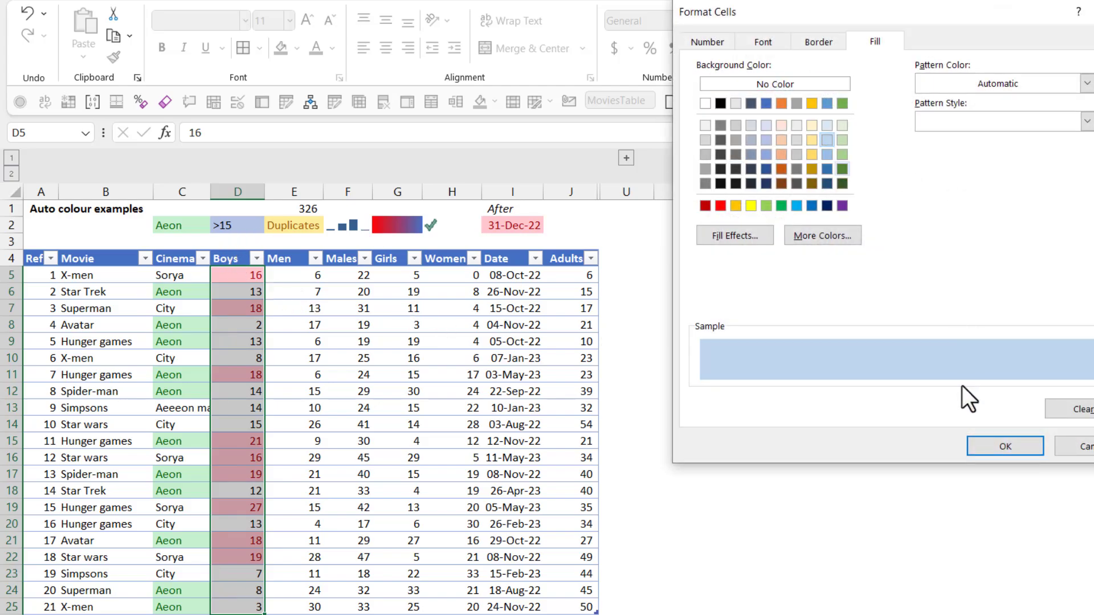
click(979, 443)
click(989, 304)
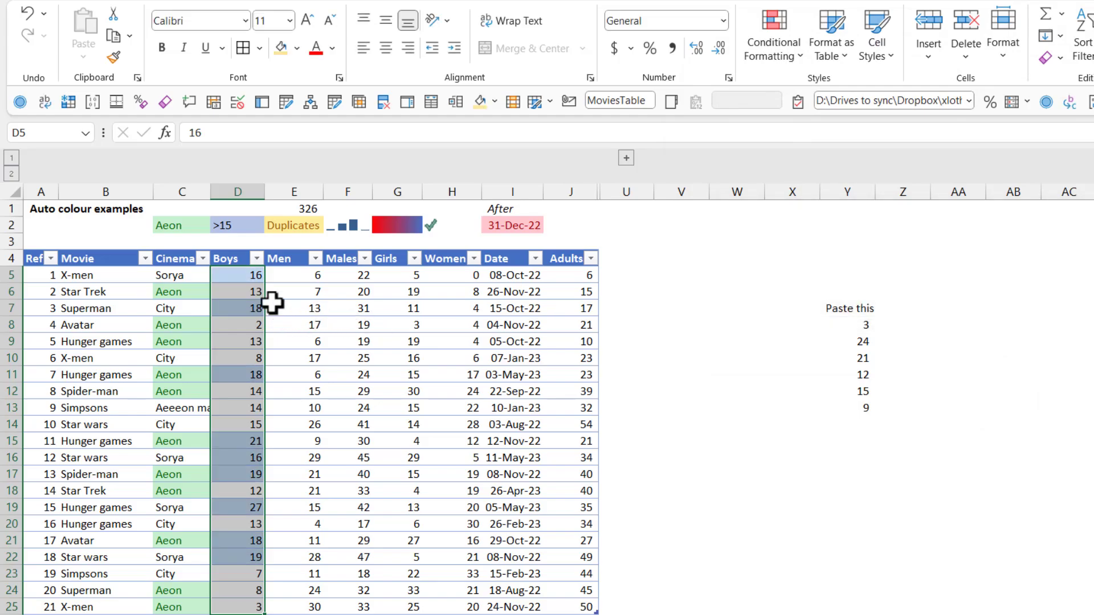
Highlight duplicate values in E5:E25 with Yellow Fill with Dark Yellow Text.
click(308, 275)
key(ctrl+shift+Down)
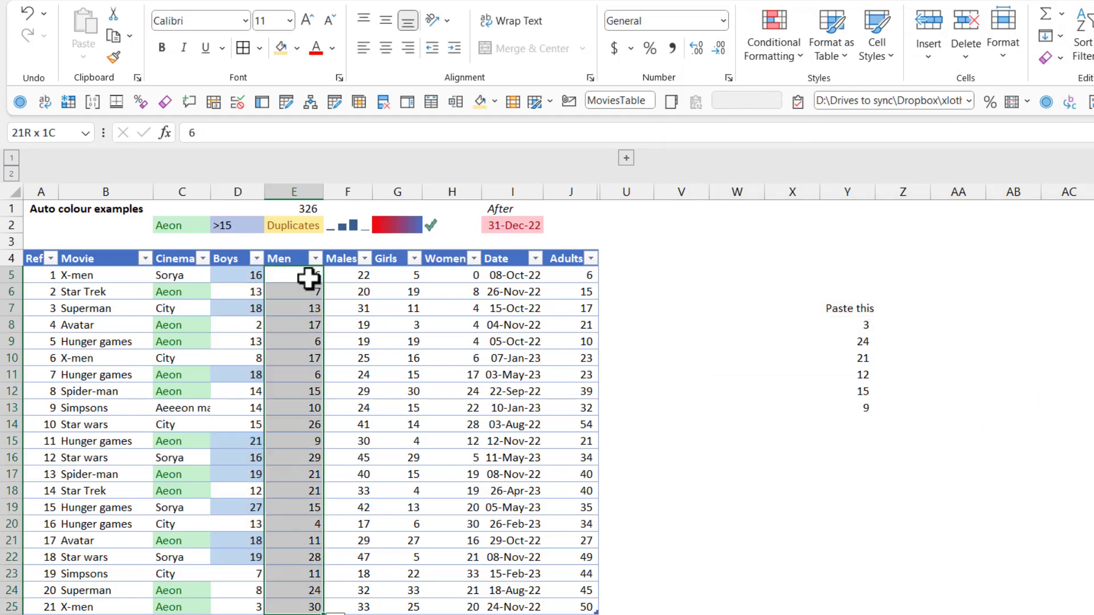
click(779, 48)
mouse_move(814, 91)
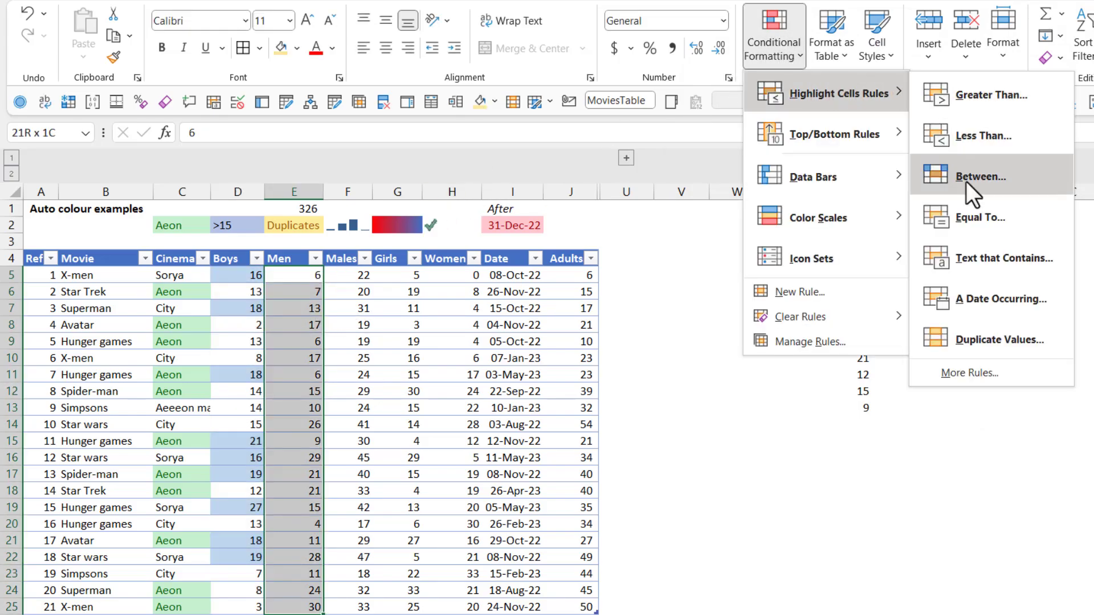
click(989, 336)
click(923, 251)
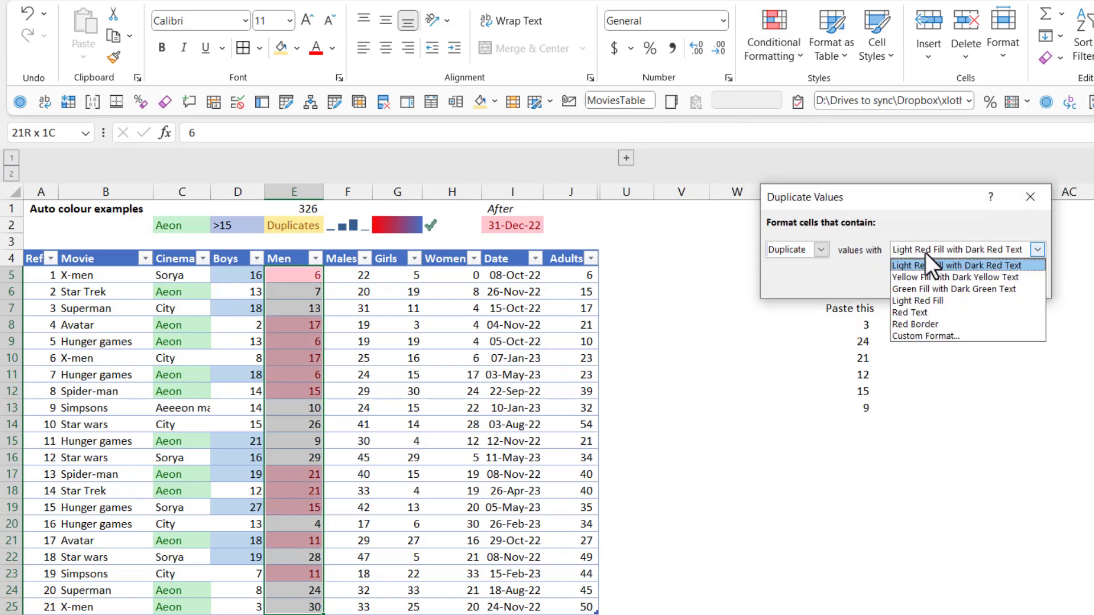
click(931, 275)
click(938, 279)
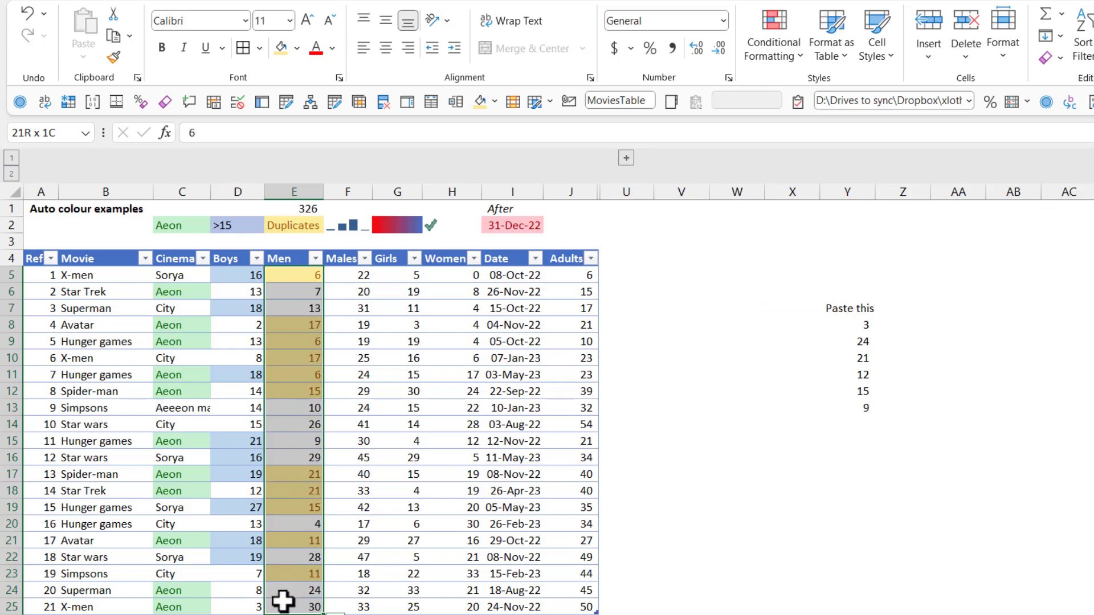
Change cell E23 from 11 to 12, bringing the E1 total to 327.
click(293, 571)
text(12)
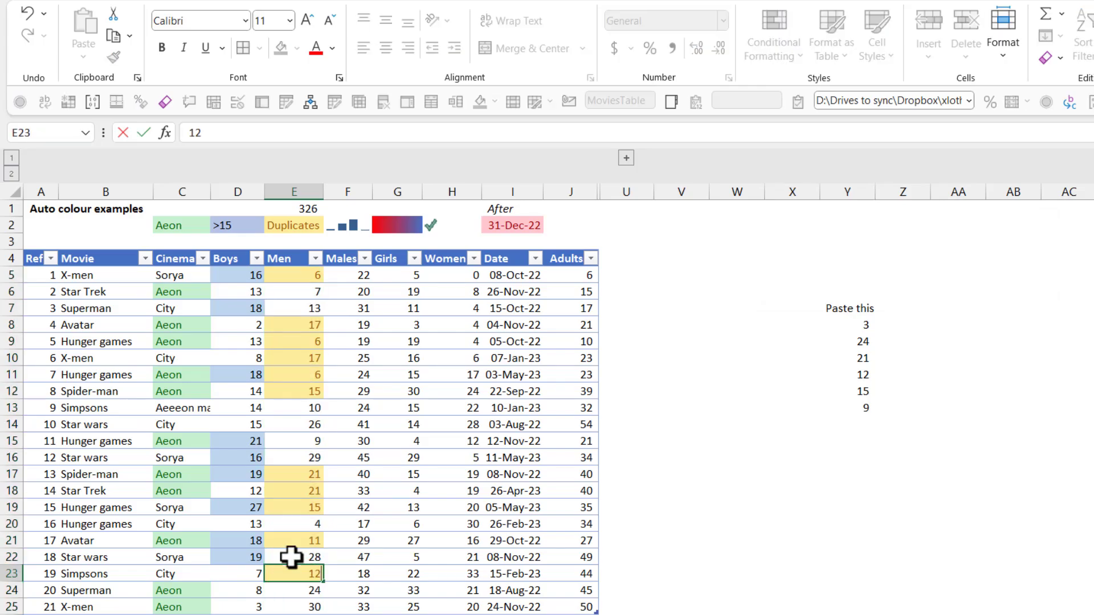
key(Return)
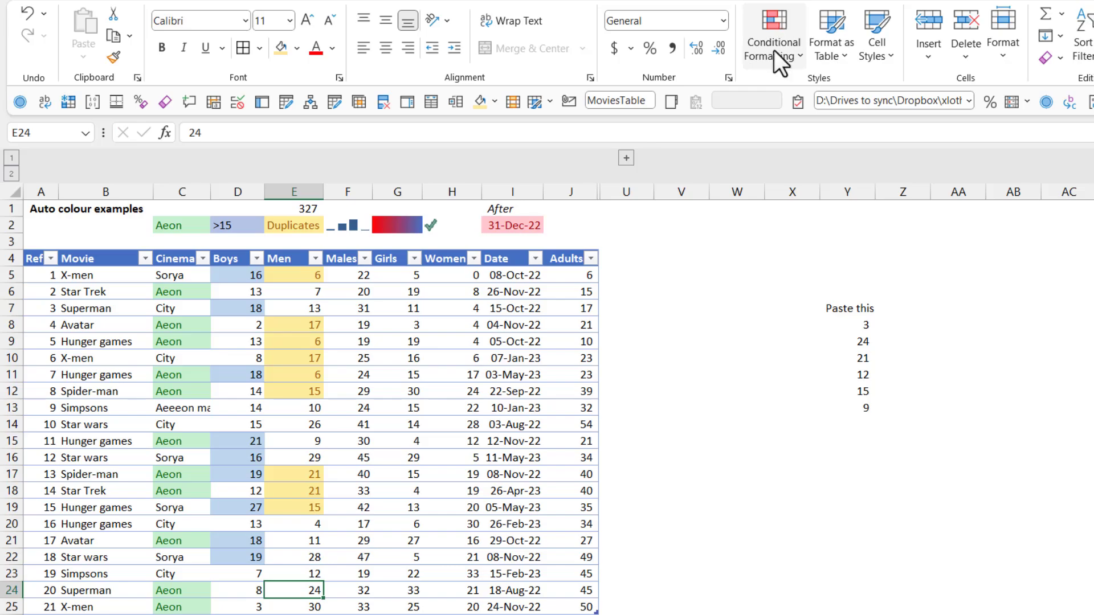
click(356, 276)
Add light-blue gradient data bars to F5:F25 and widen column F to lengthen them.
key(ctrl+shift+Down)
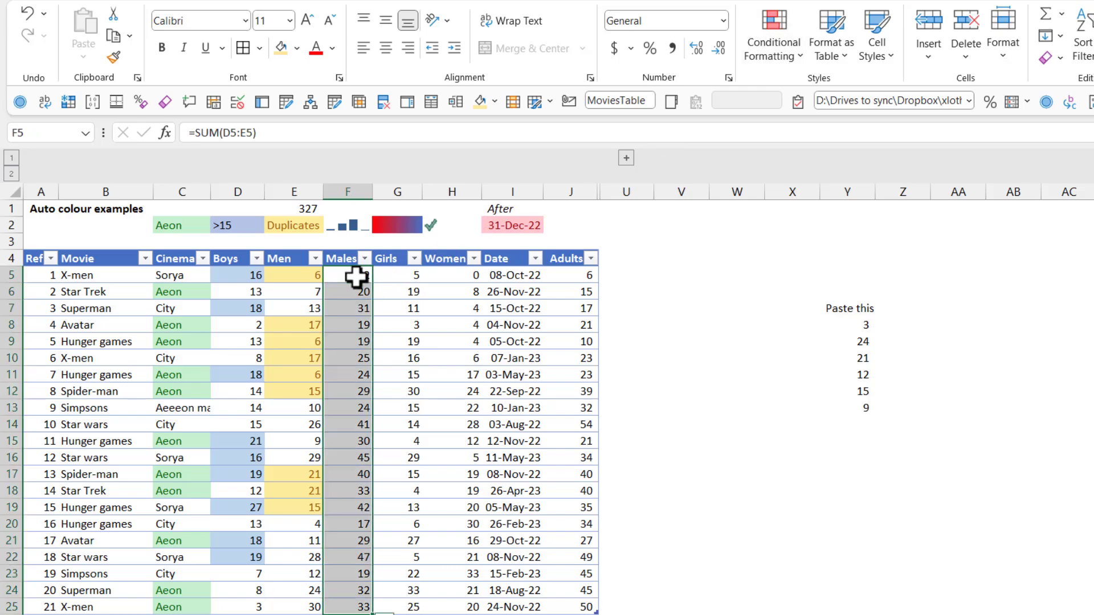
click(784, 39)
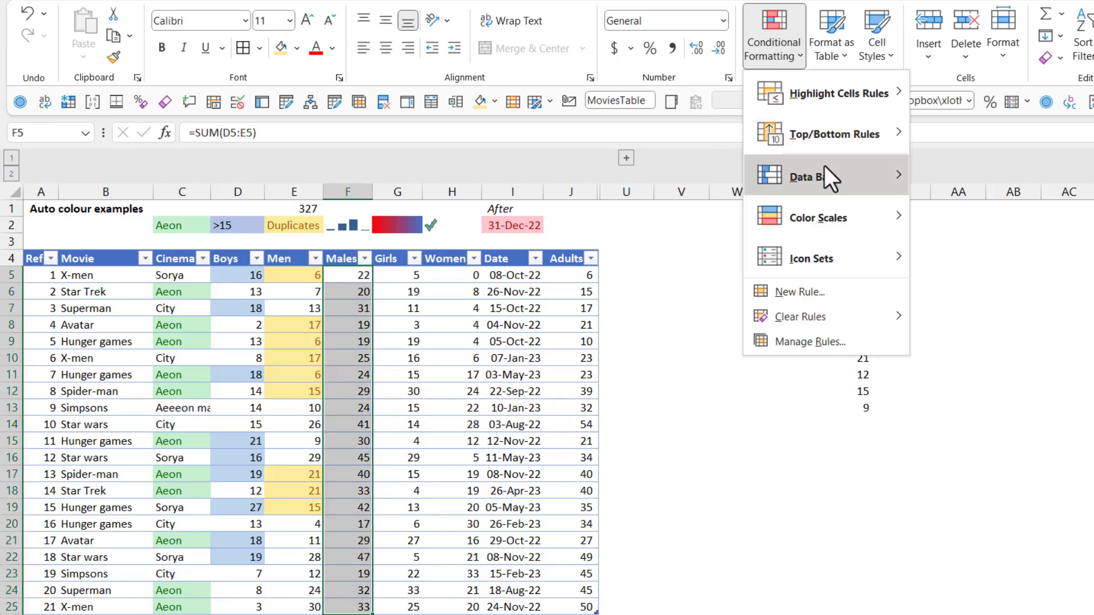
mouse_move(835, 168)
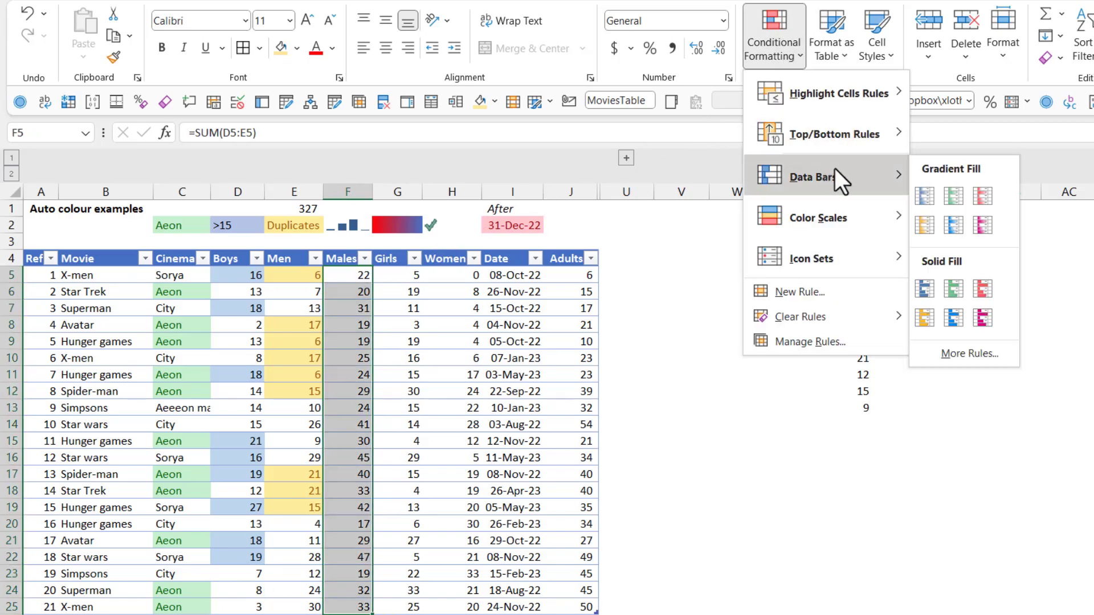
click(958, 224)
drag(387, 188, 431, 193)
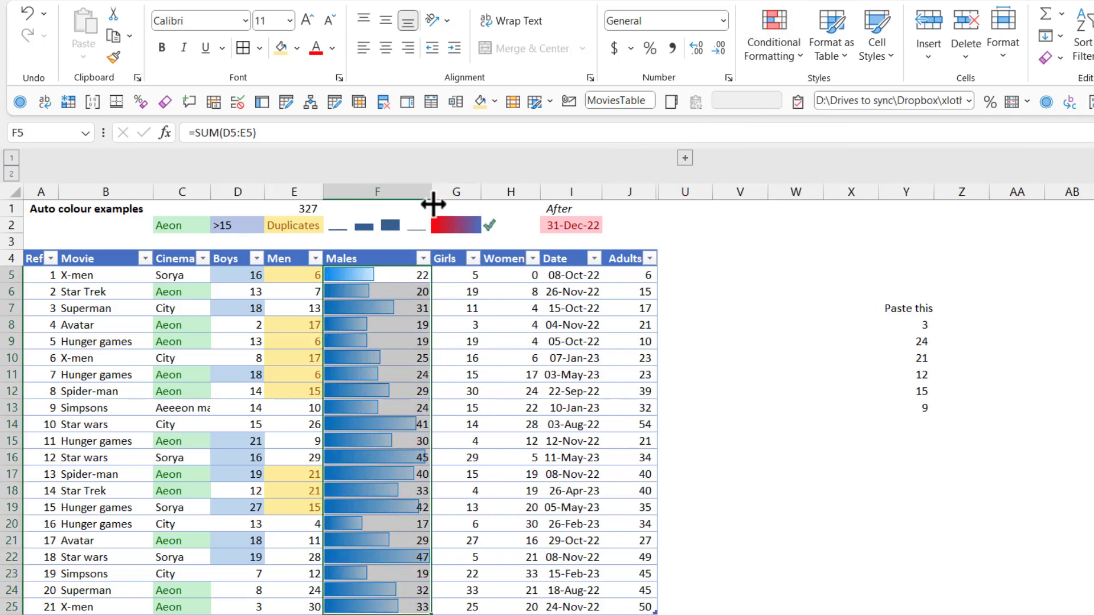
click(381, 330)
drag(382, 331, 384, 327)
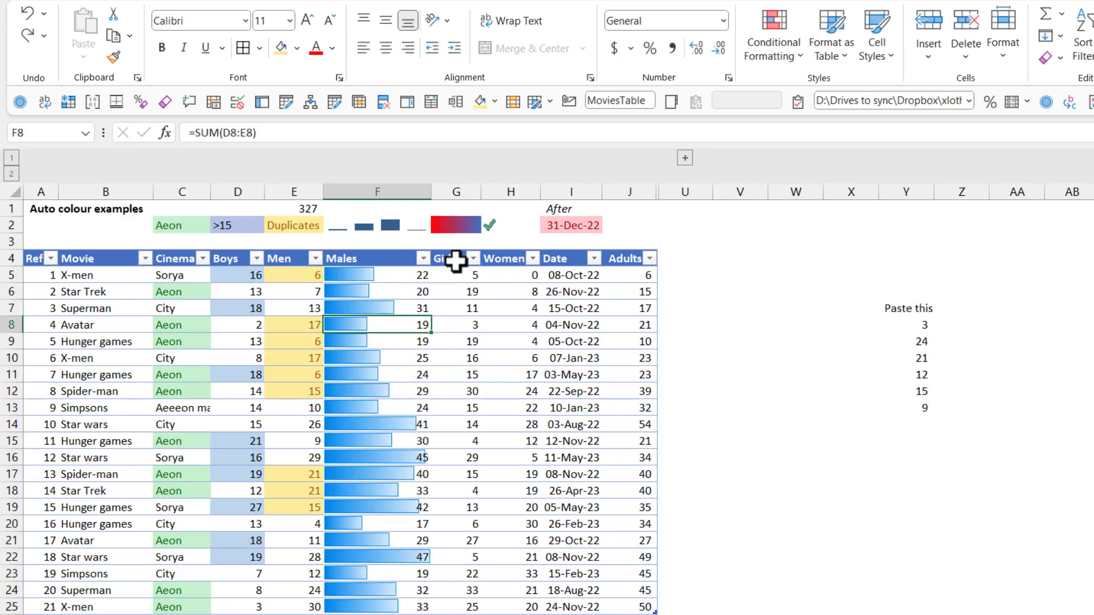
drag(456, 274, 454, 603)
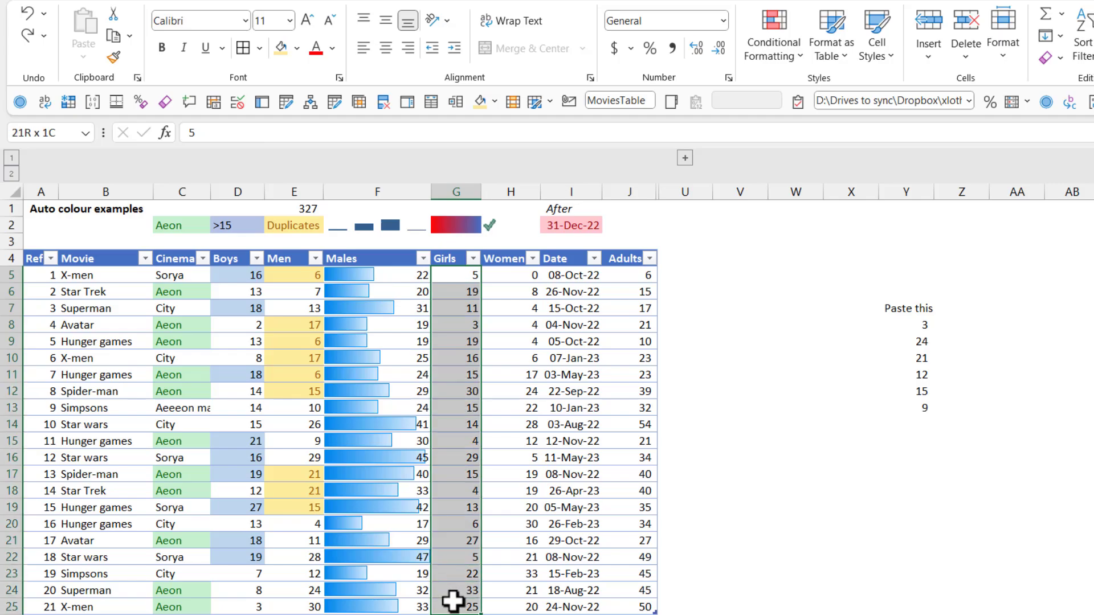
Apply a Green-Yellow-Red colour scale to the Girls values and enter 90000 in G12.
click(751, 36)
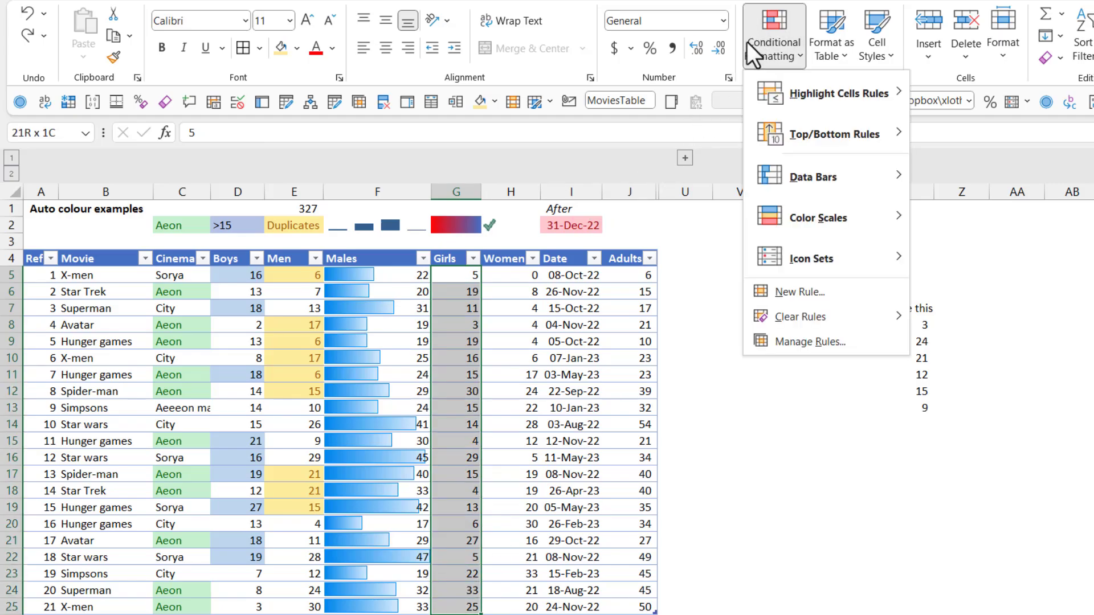
mouse_move(887, 220)
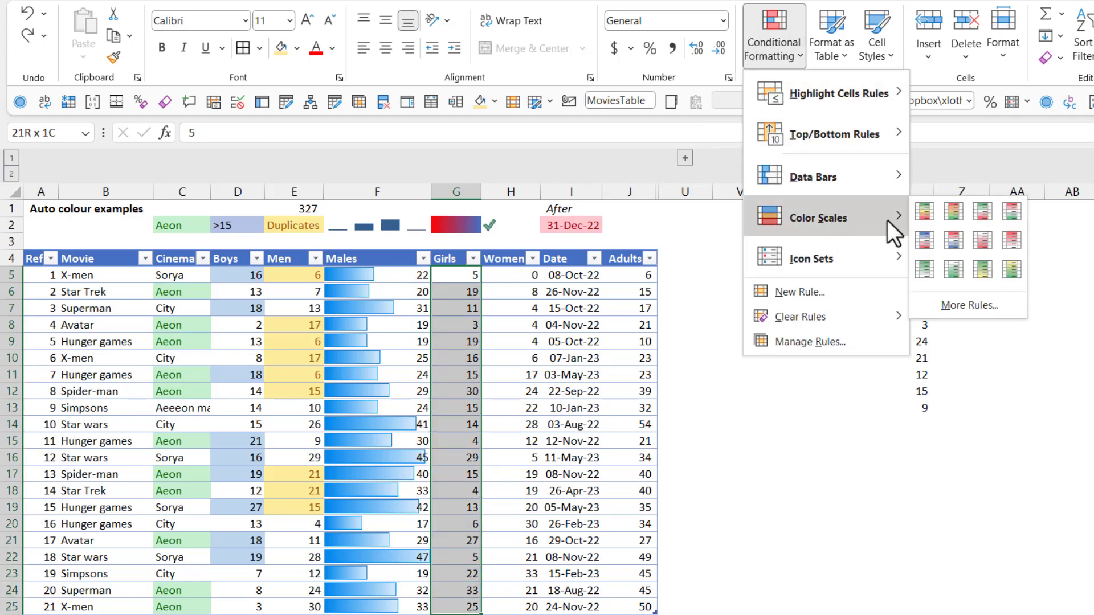
click(924, 213)
click(464, 391)
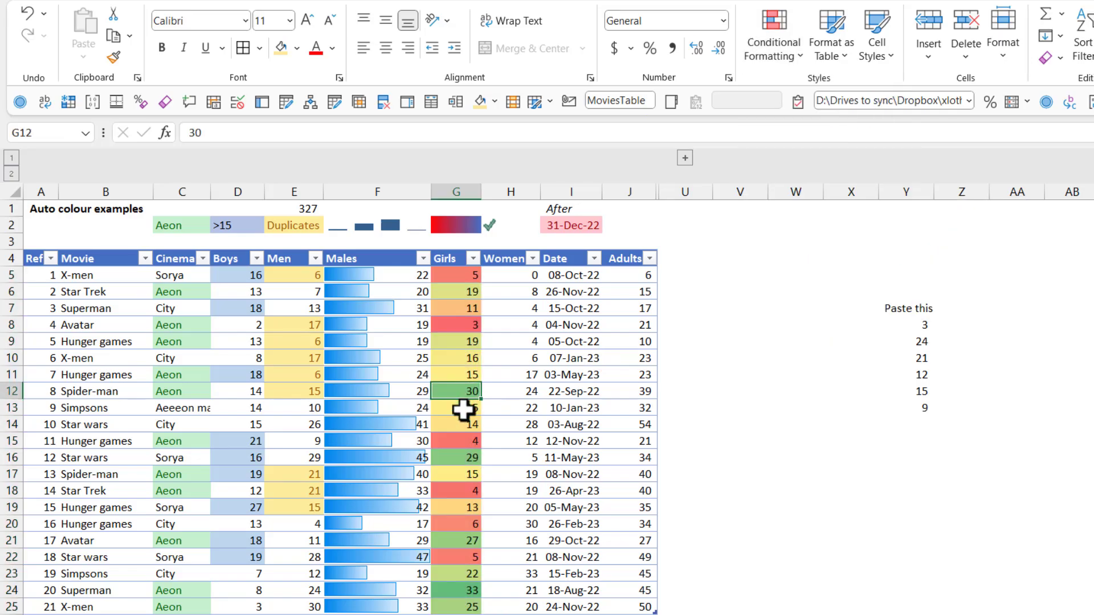
text(90000)
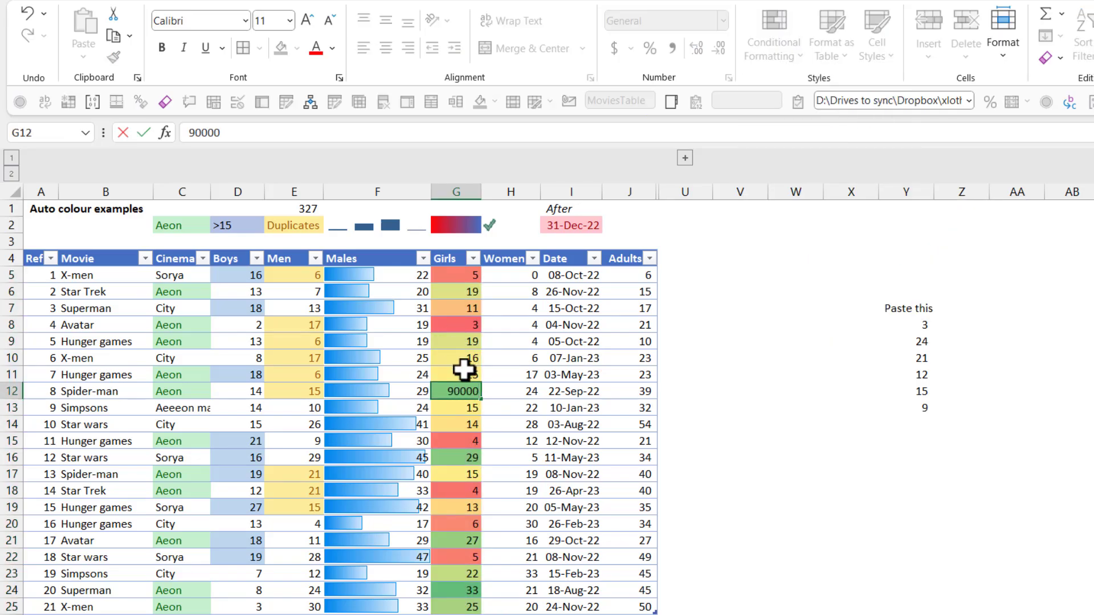
key(Return)
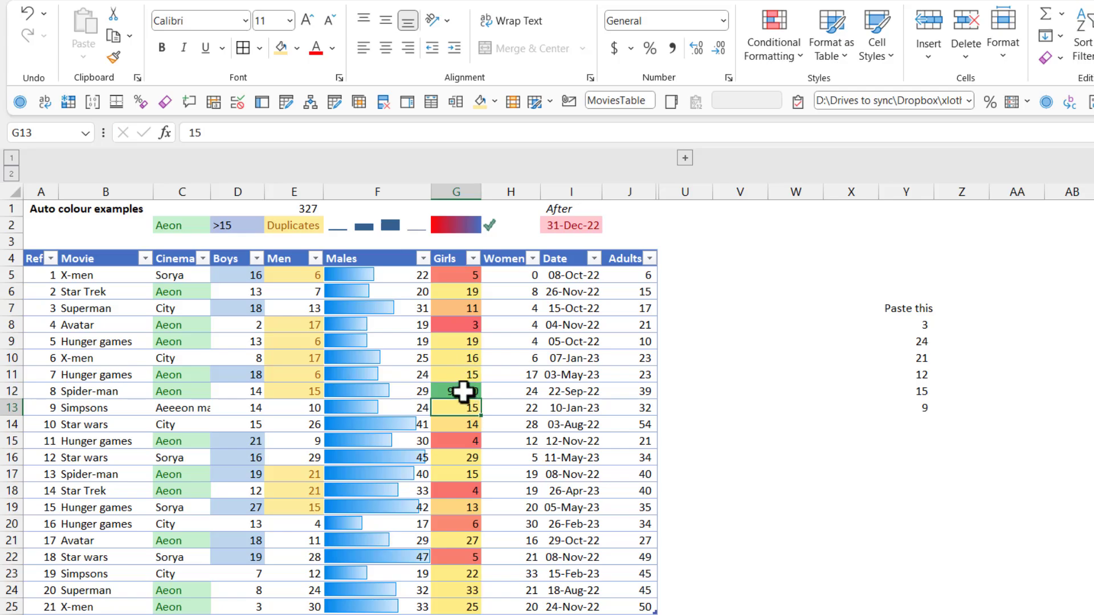
Apply a Green-White colour scale to the Average by day grid C36:H42.
scroll(478, 336, down, 10)
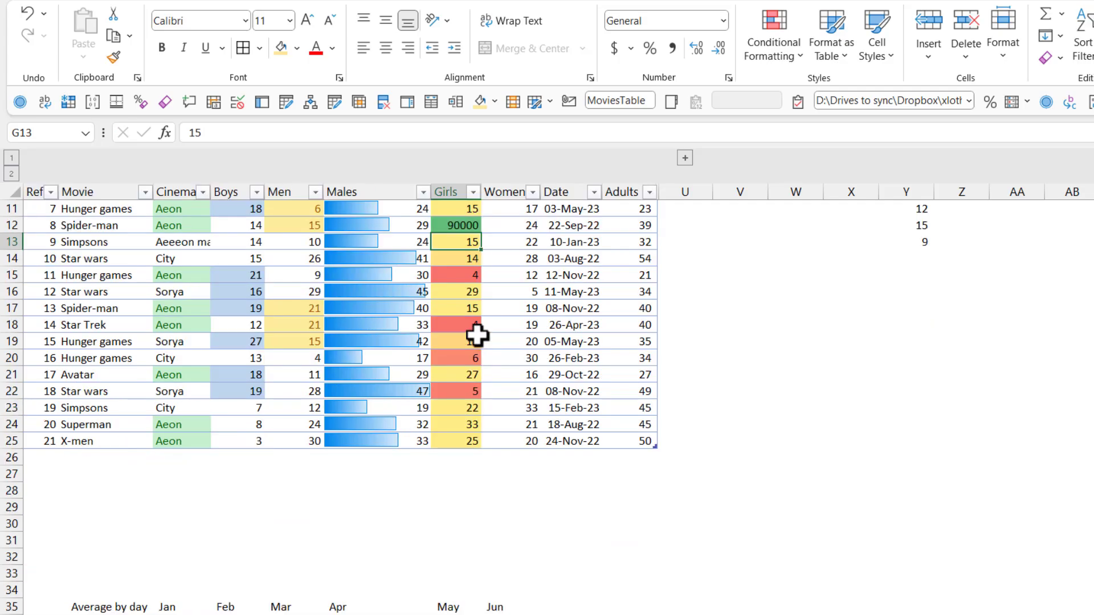
drag(185, 292, 514, 396)
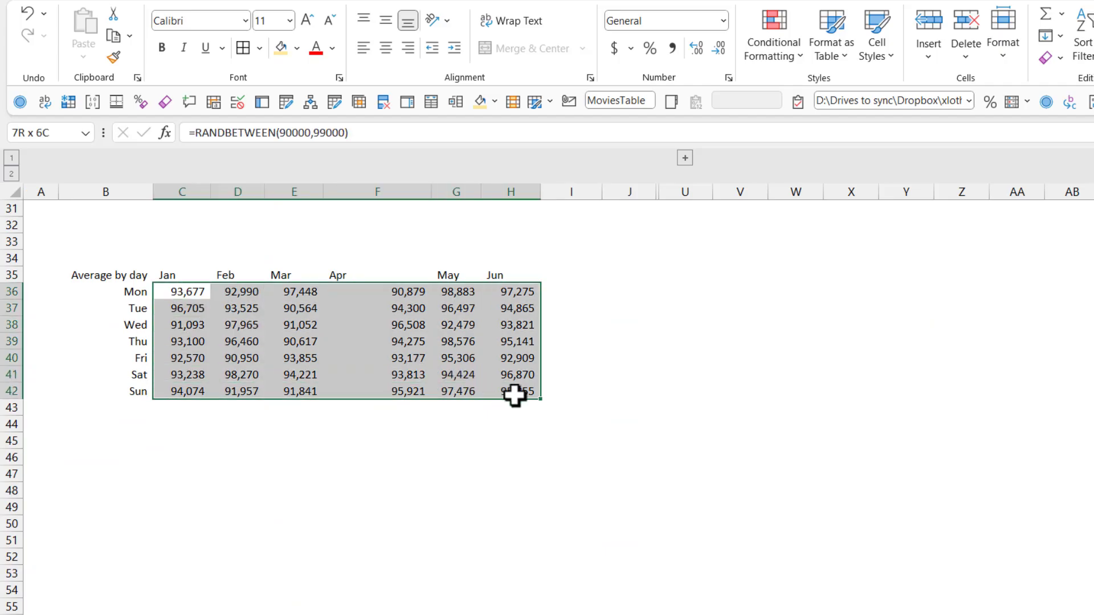
click(777, 50)
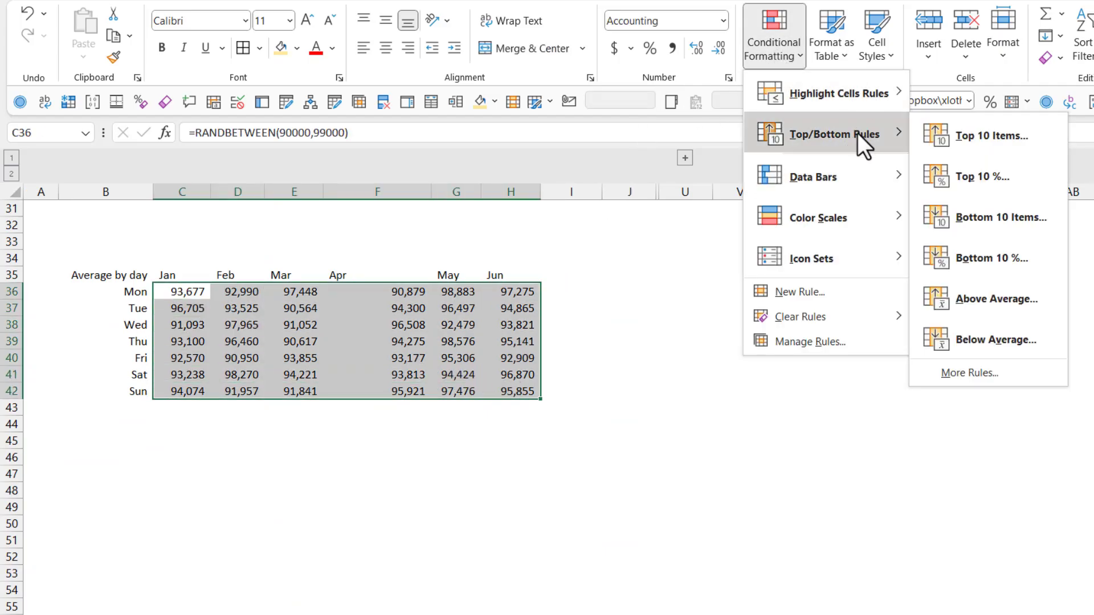
mouse_move(856, 216)
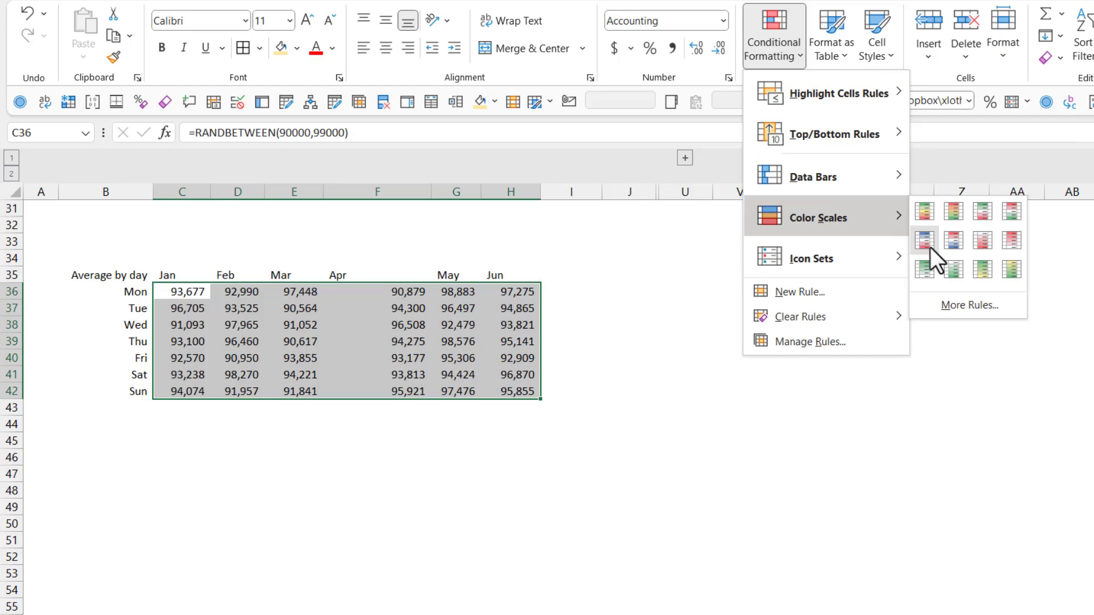
click(931, 277)
click(369, 297)
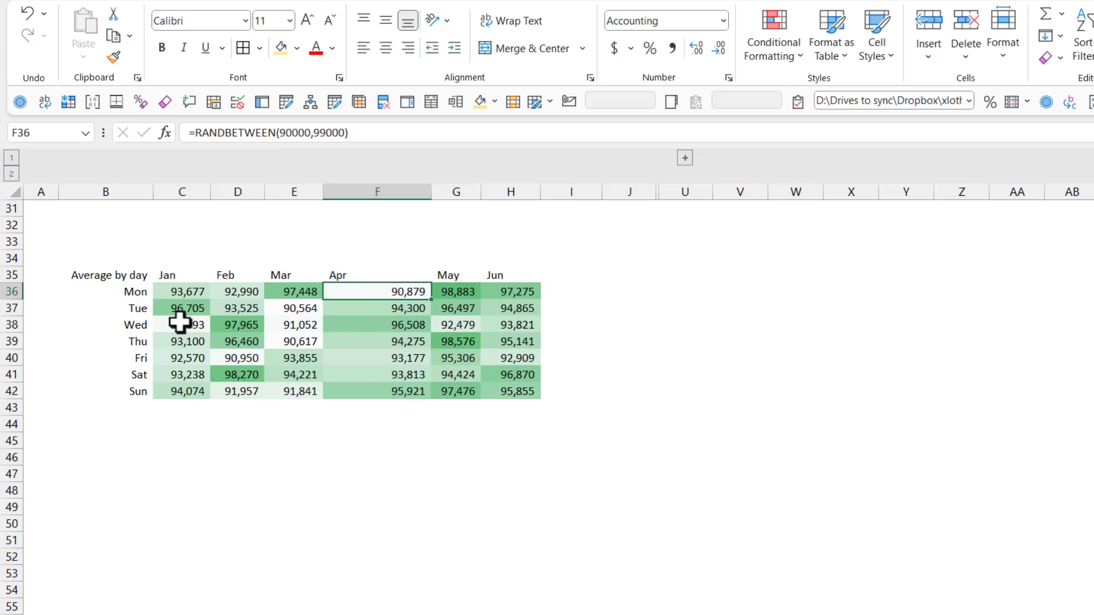
Start a custom icon-set rule on the Women values H5:H25 using the tick, exclamation and cross icons.
scroll(328, 345, up, 10)
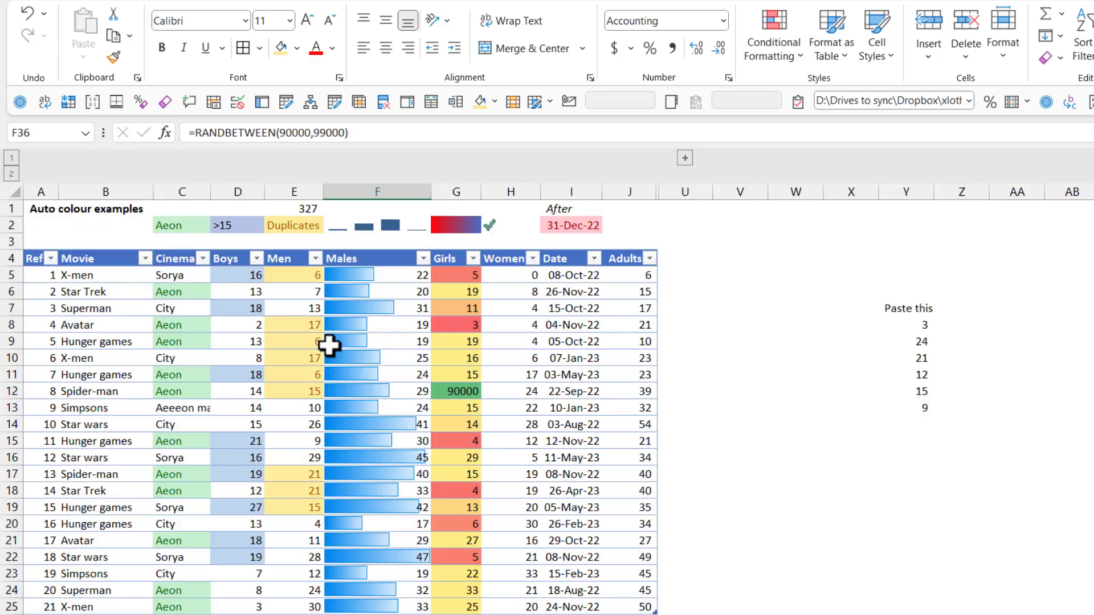
drag(520, 276, 520, 607)
click(769, 46)
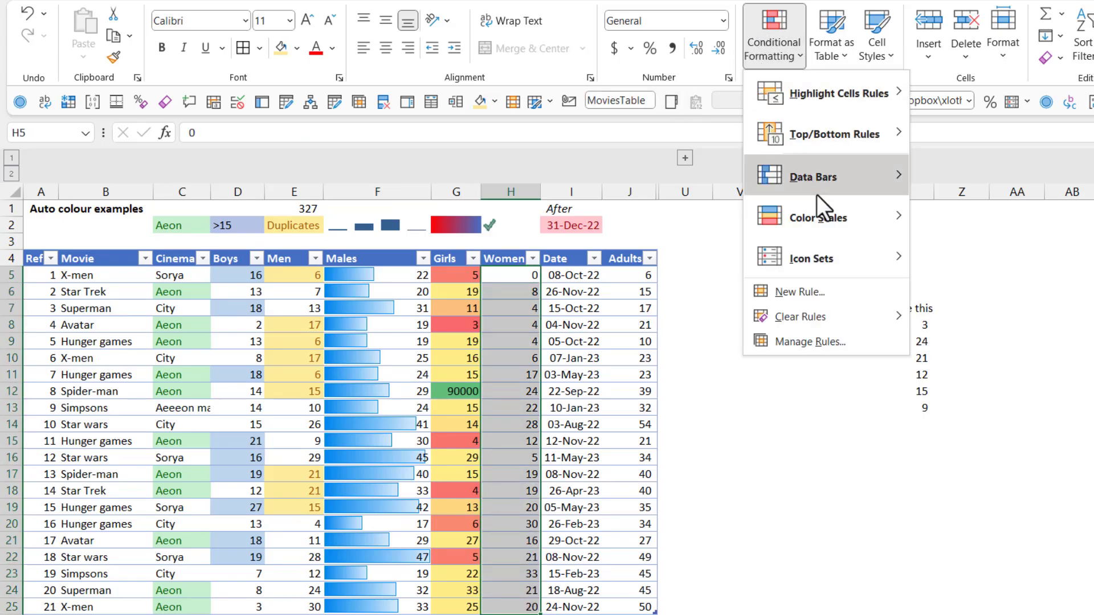
mouse_move(851, 250)
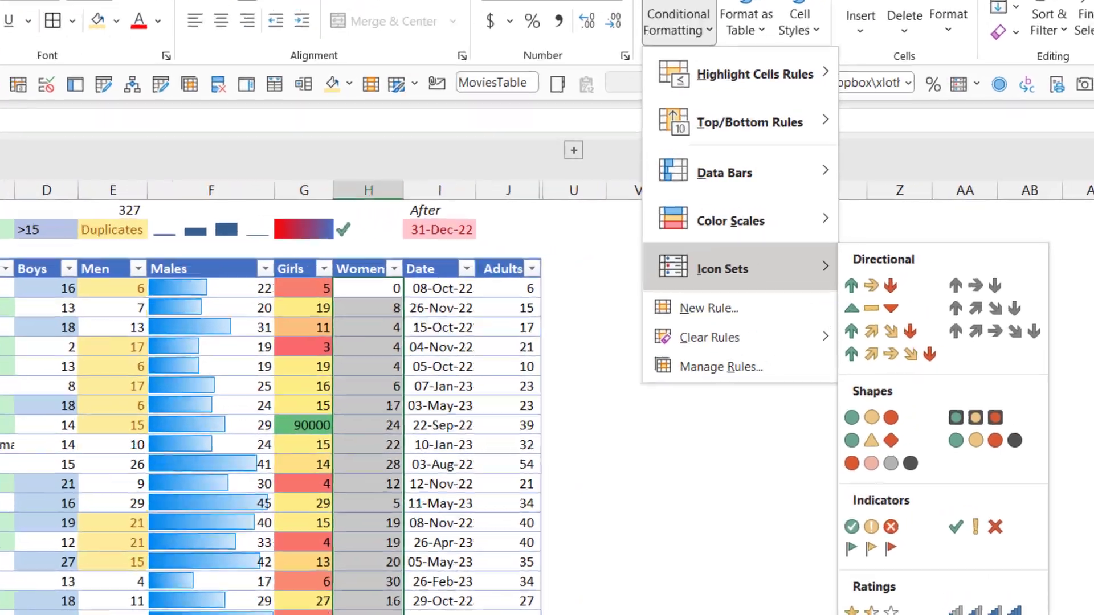
click(949, 607)
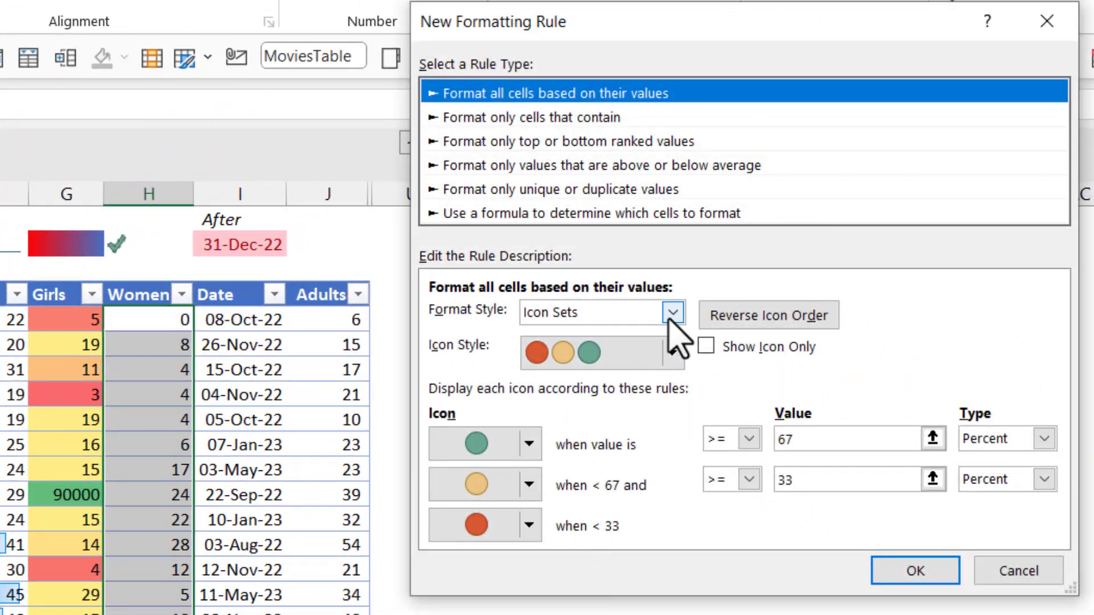
click(671, 352)
click(633, 526)
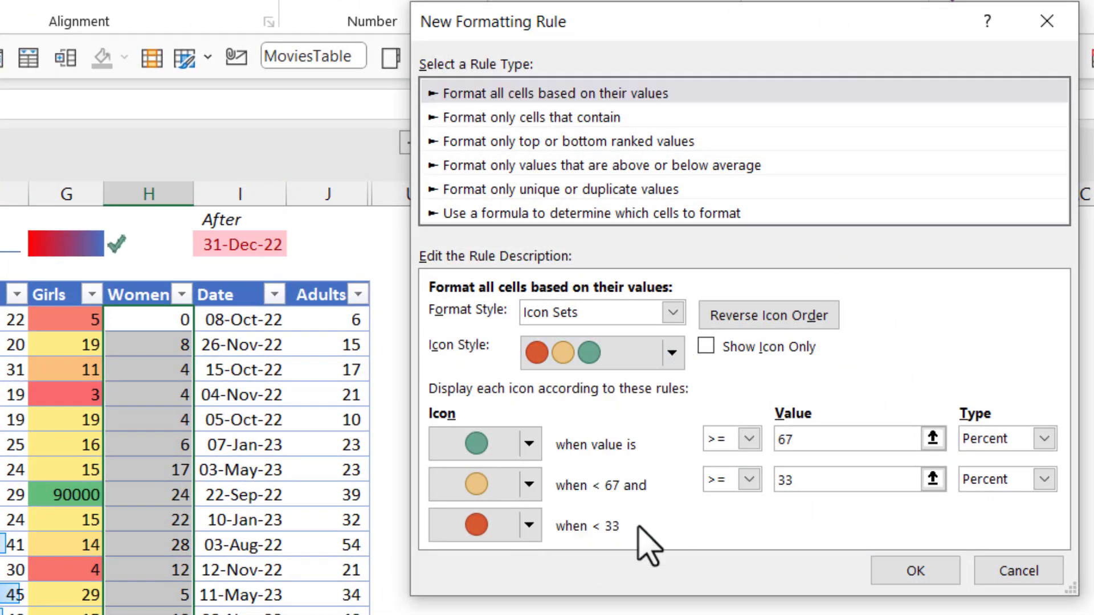
Set both icon thresholds to Number type with value 20 and apply the rule.
click(1044, 439)
click(1014, 462)
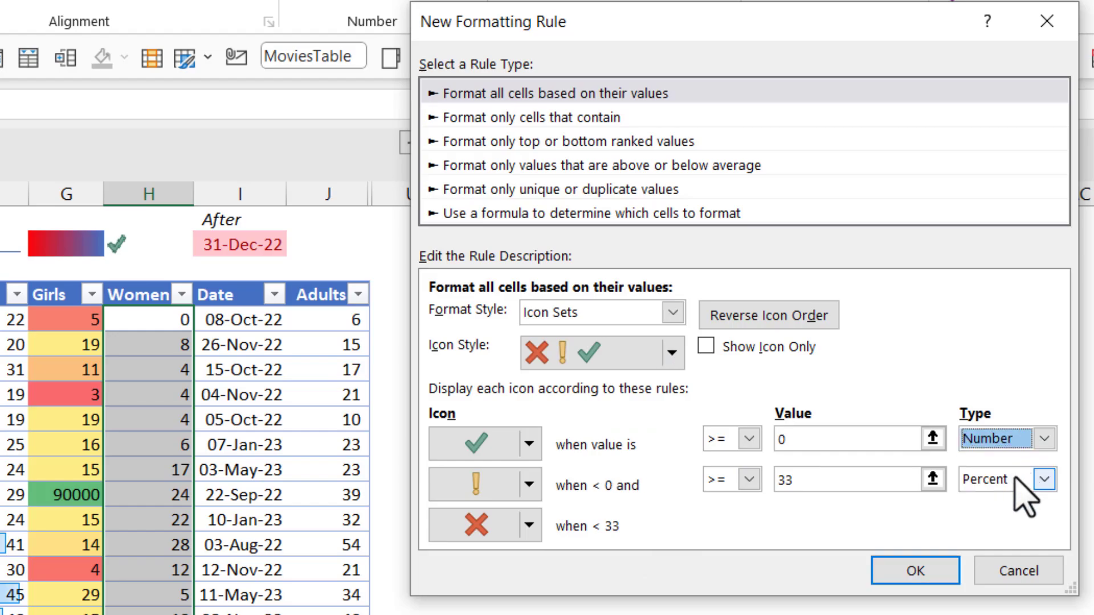
click(1043, 479)
click(1014, 503)
click(800, 439)
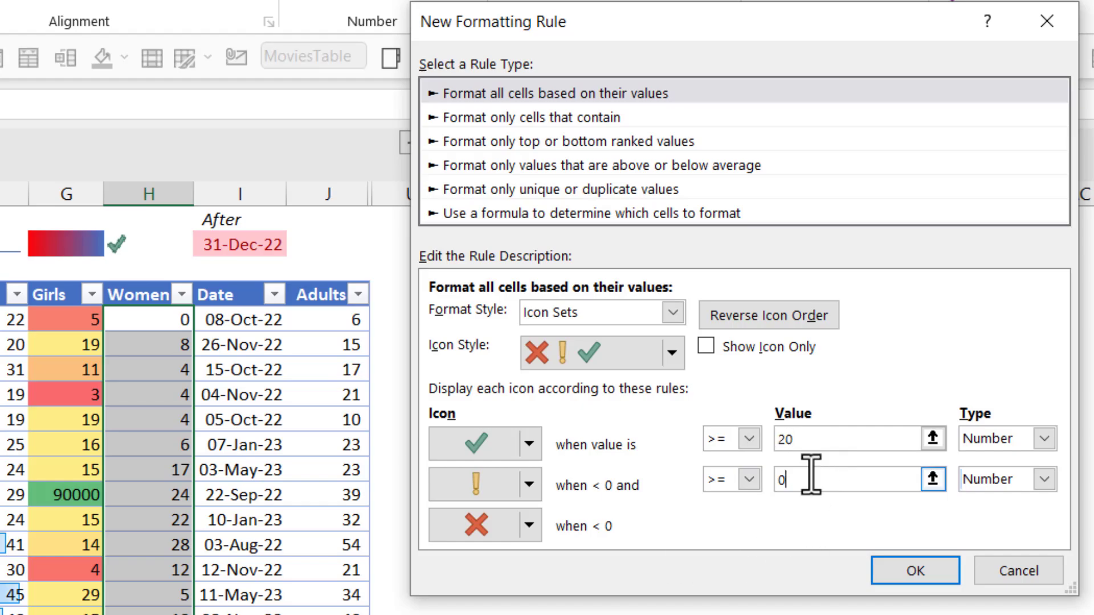
click(792, 478)
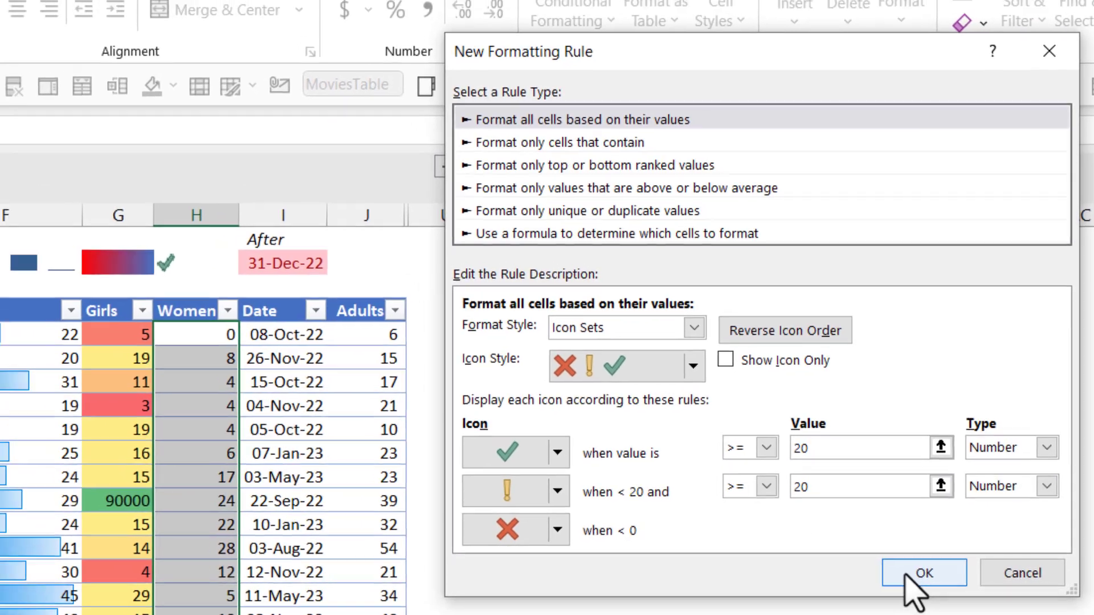
click(900, 571)
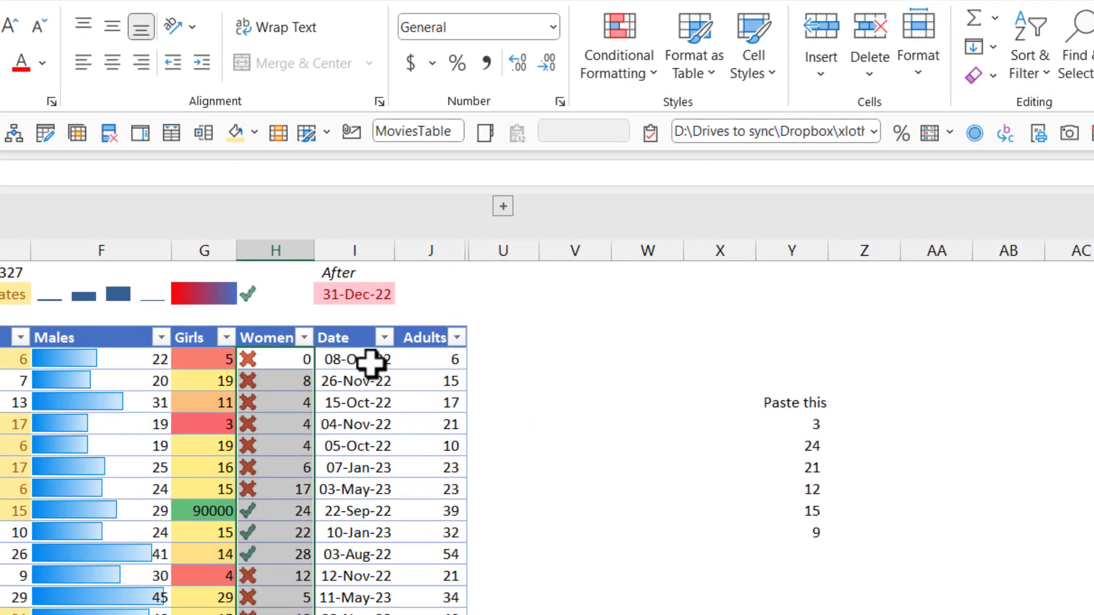
Highlight Date column values greater than $I$2 in light red.
drag(370, 363, 365, 614)
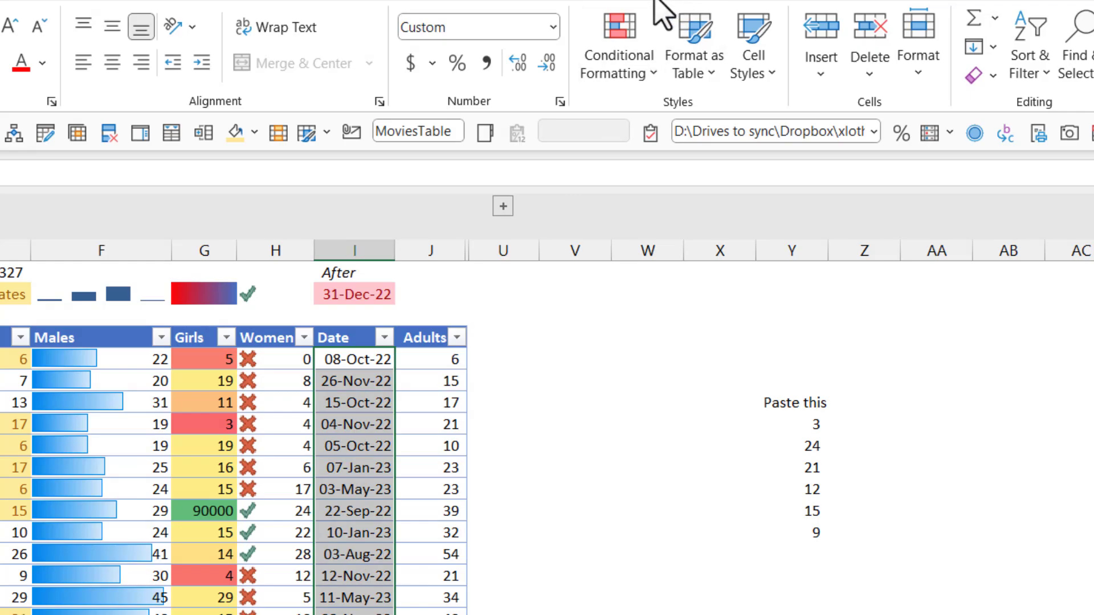
click(627, 51)
mouse_move(681, 128)
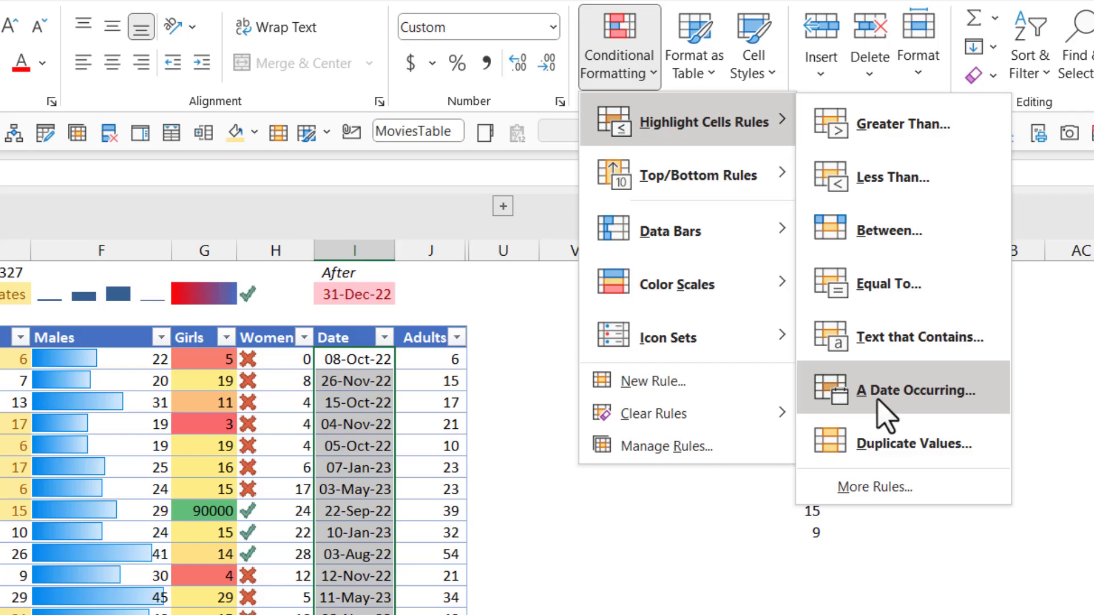
click(877, 139)
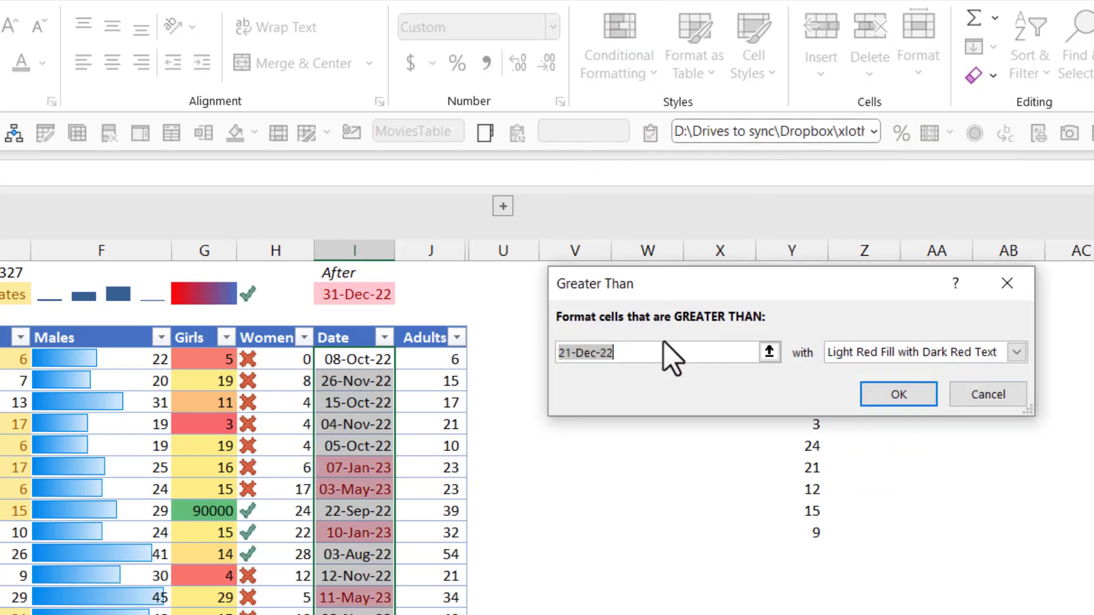
click(769, 352)
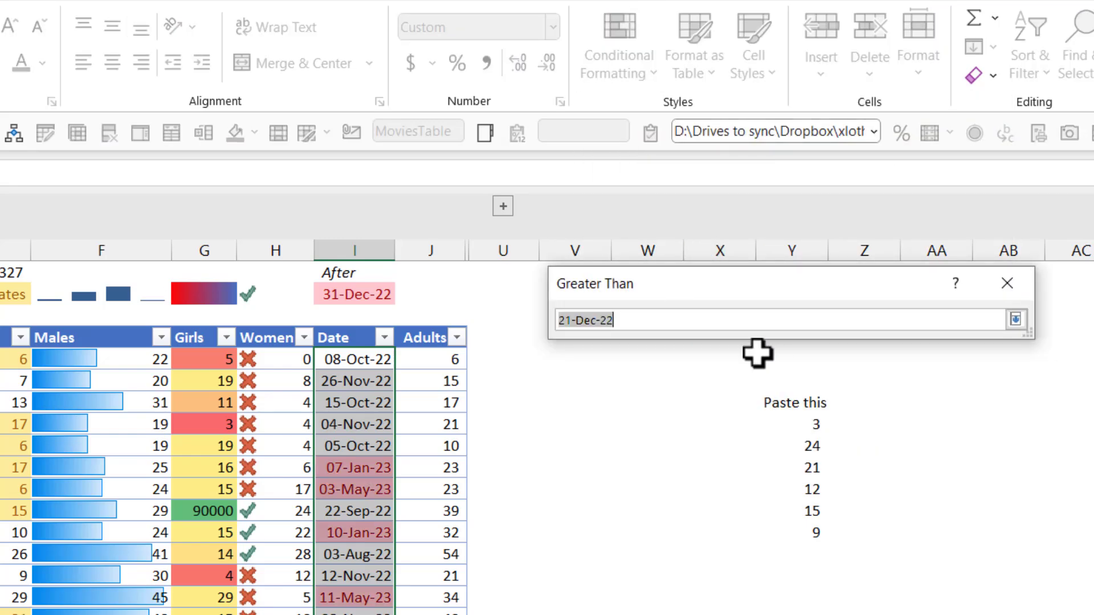
click(351, 294)
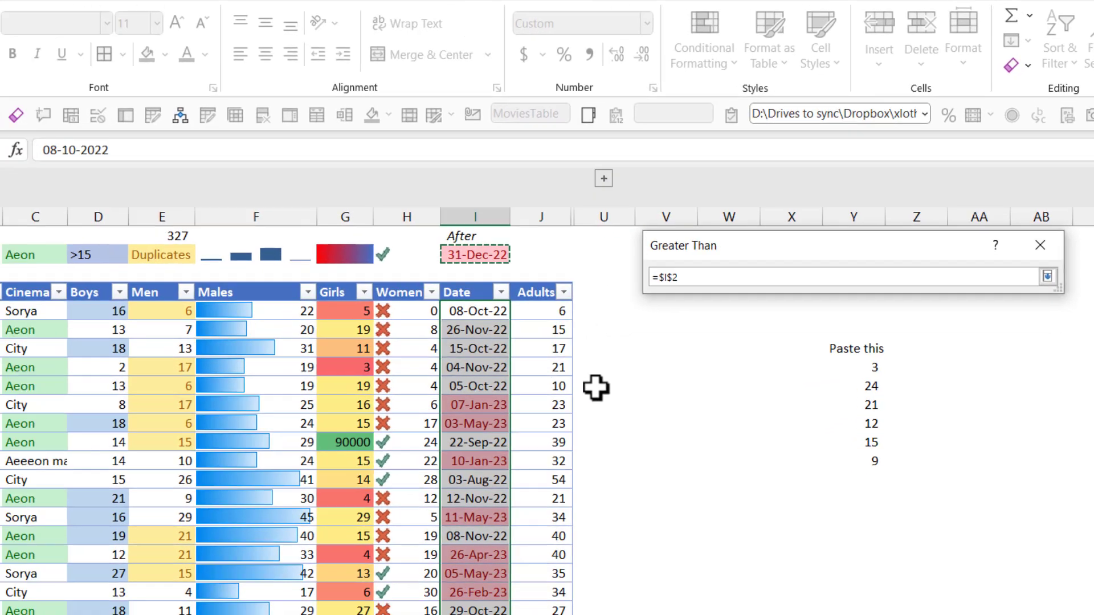
key(Return)
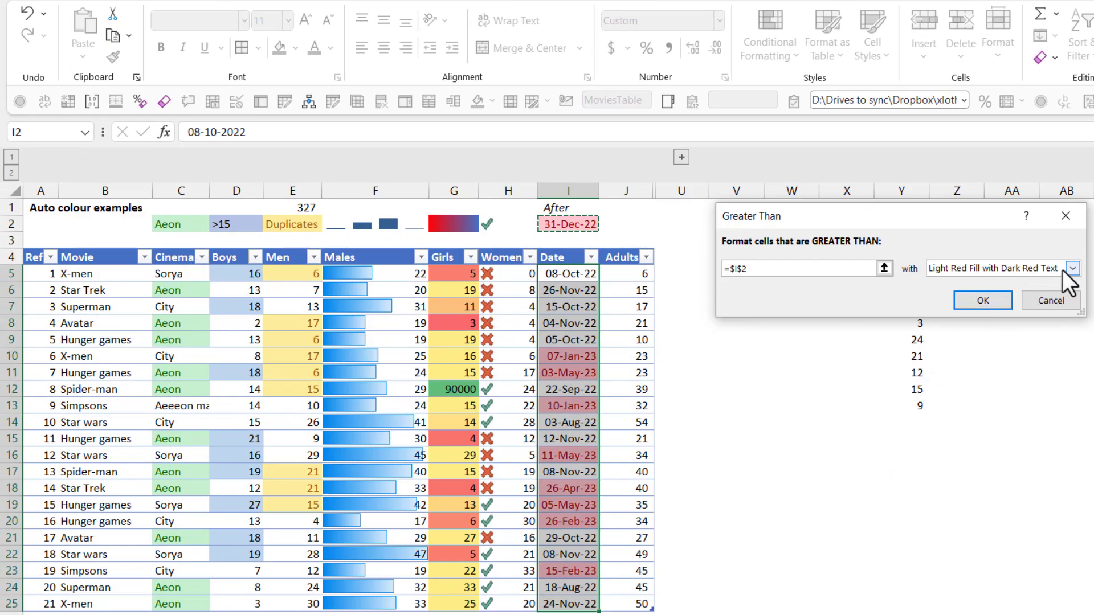
click(977, 298)
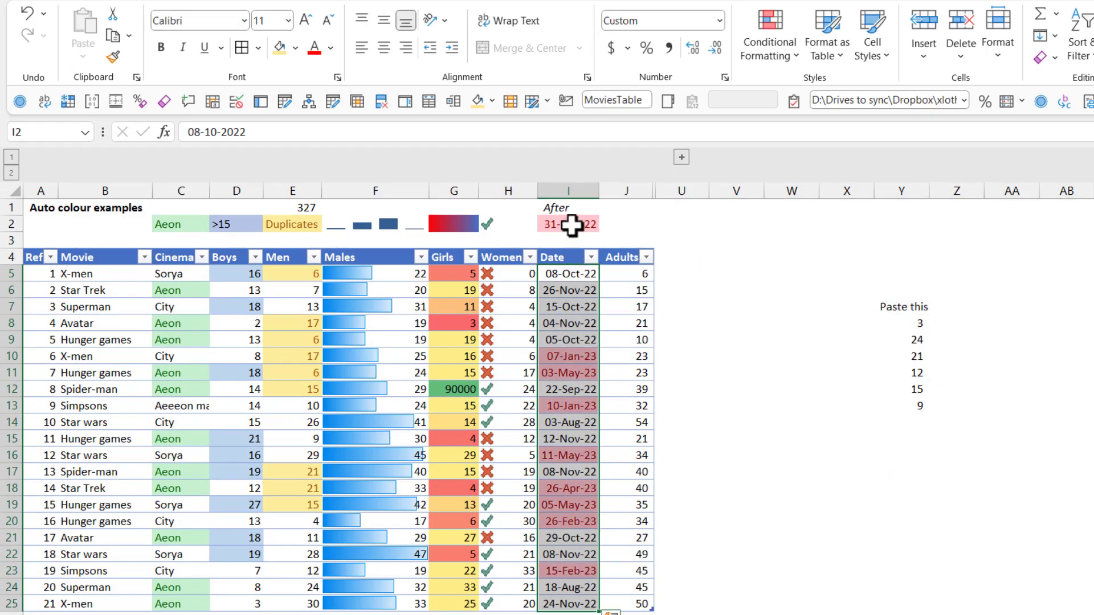
Change the After date in I2 to 31-Oct-22.
click(571, 226)
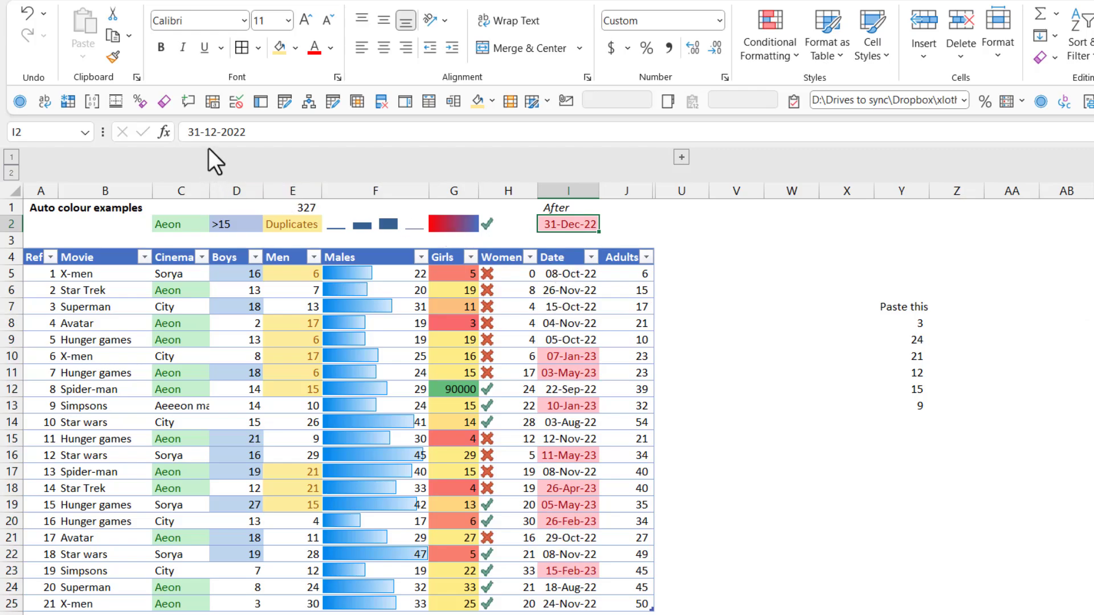
double_click(568, 226)
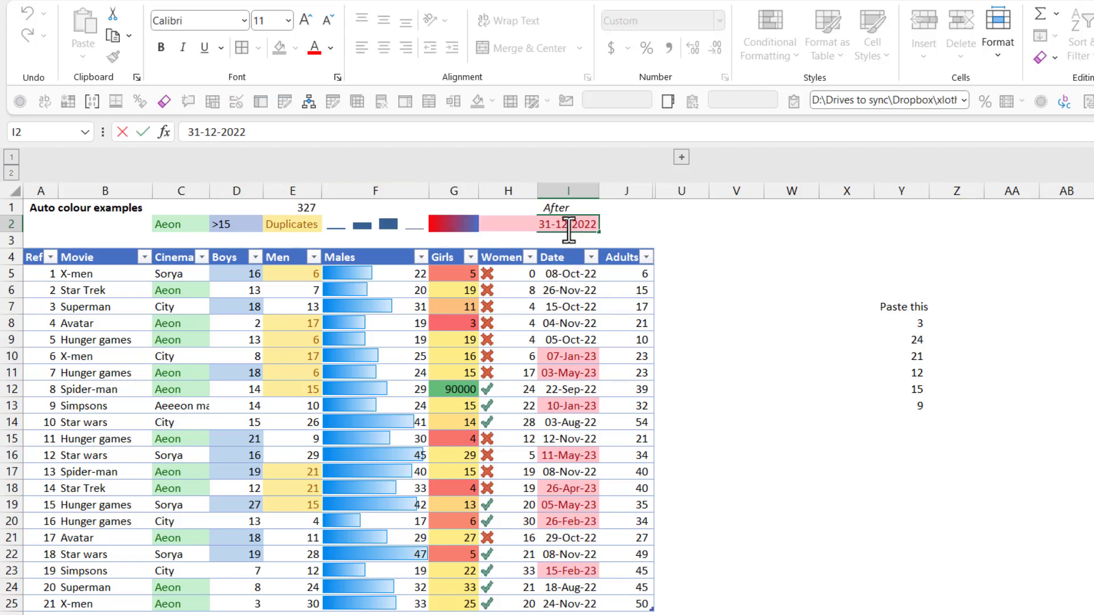
key(BackSpace)
text(0)
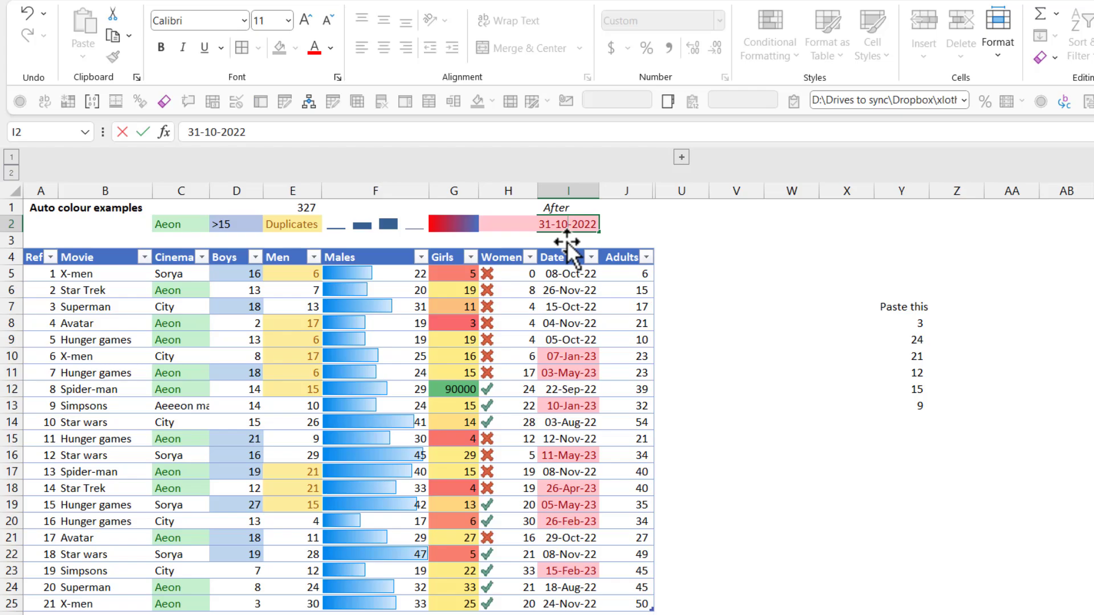
key(Return)
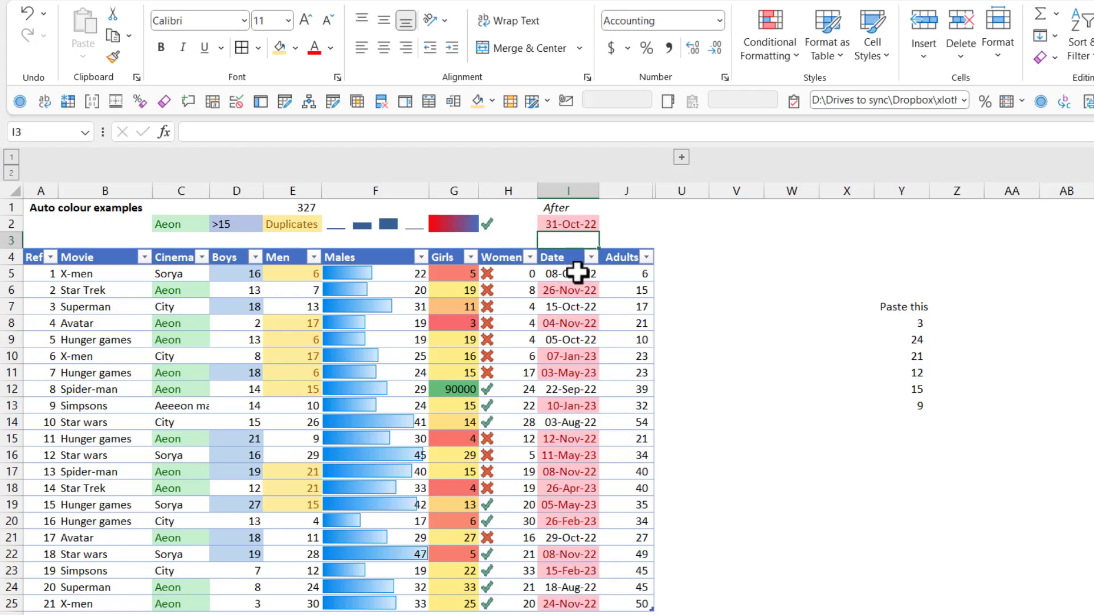
Open the Conditional Formatting menu and make your way to its Manage Rules entry.
click(768, 34)
mouse_move(805, 122)
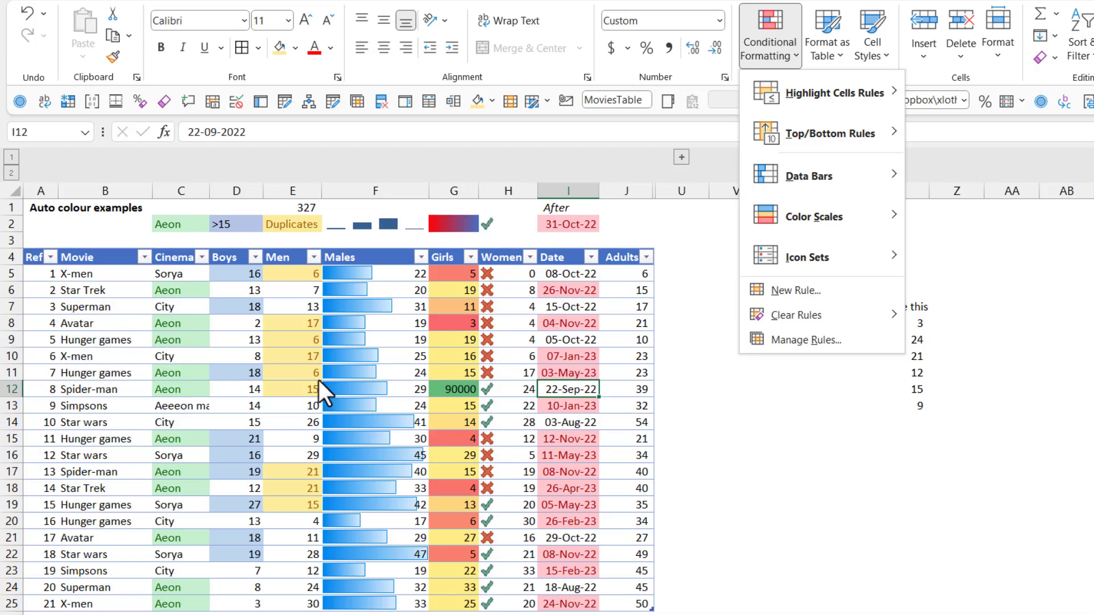
mouse_move(821, 316)
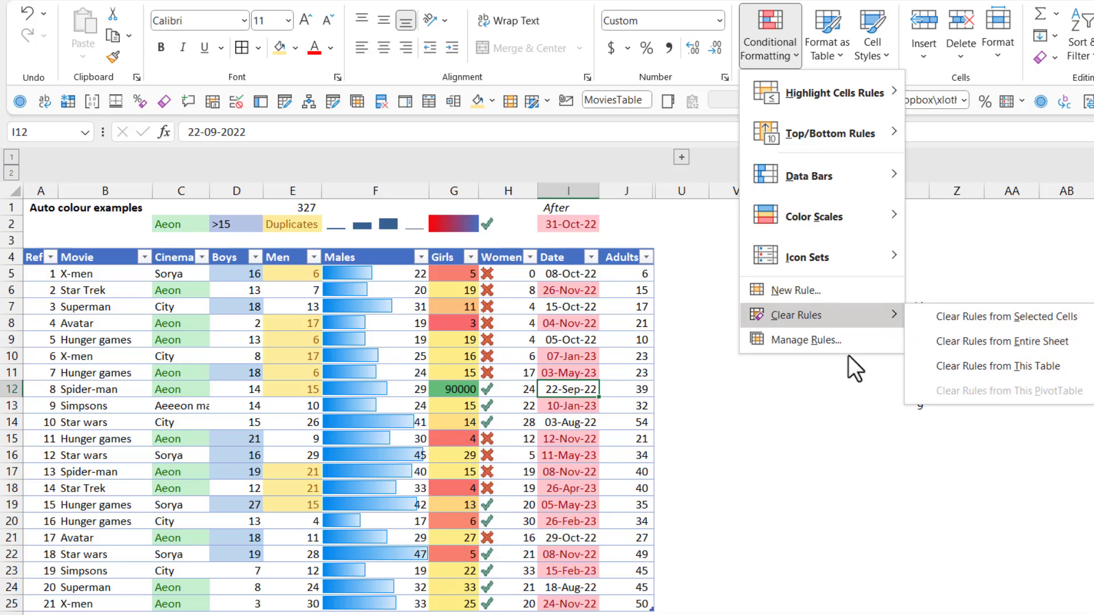
In the Rules Manager, extend the Cell Value > $I$2 rule's range further down column I.
click(803, 340)
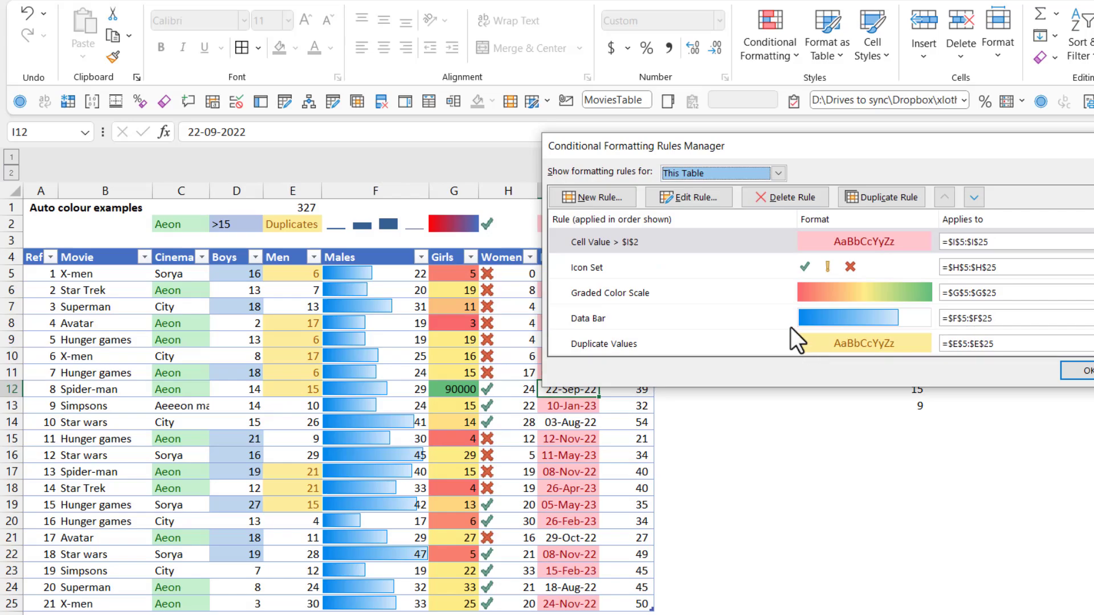
drag(778, 147, 600, 165)
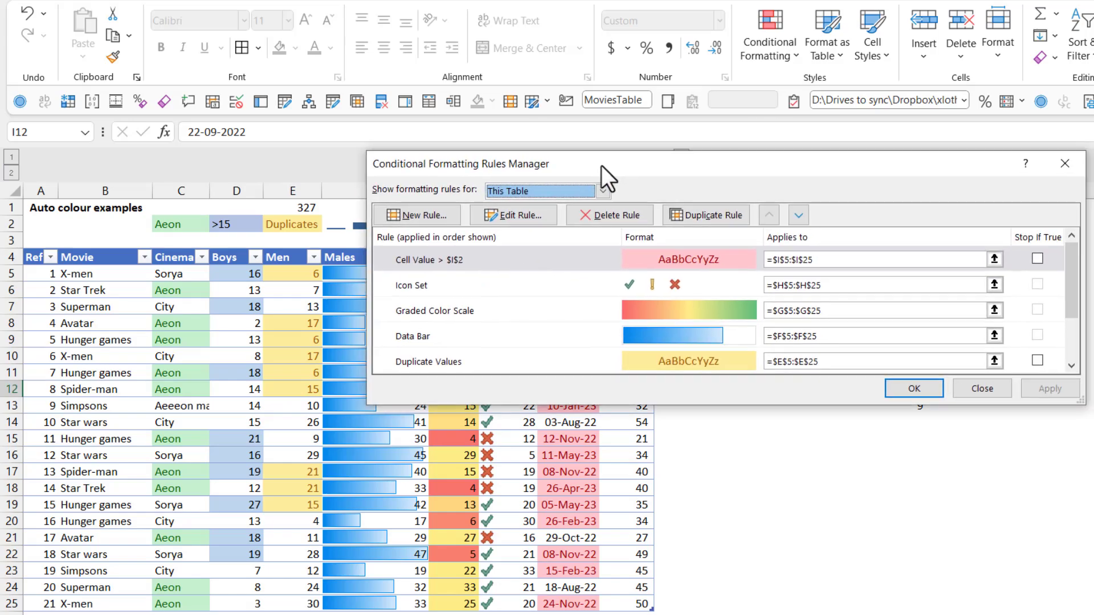
click(651, 282)
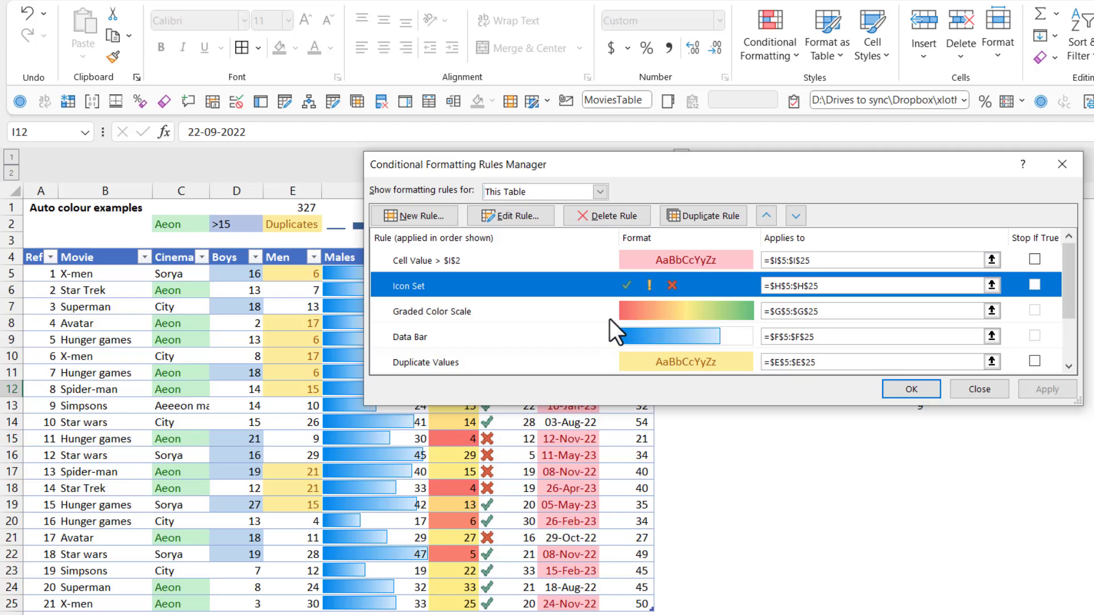
click(822, 260)
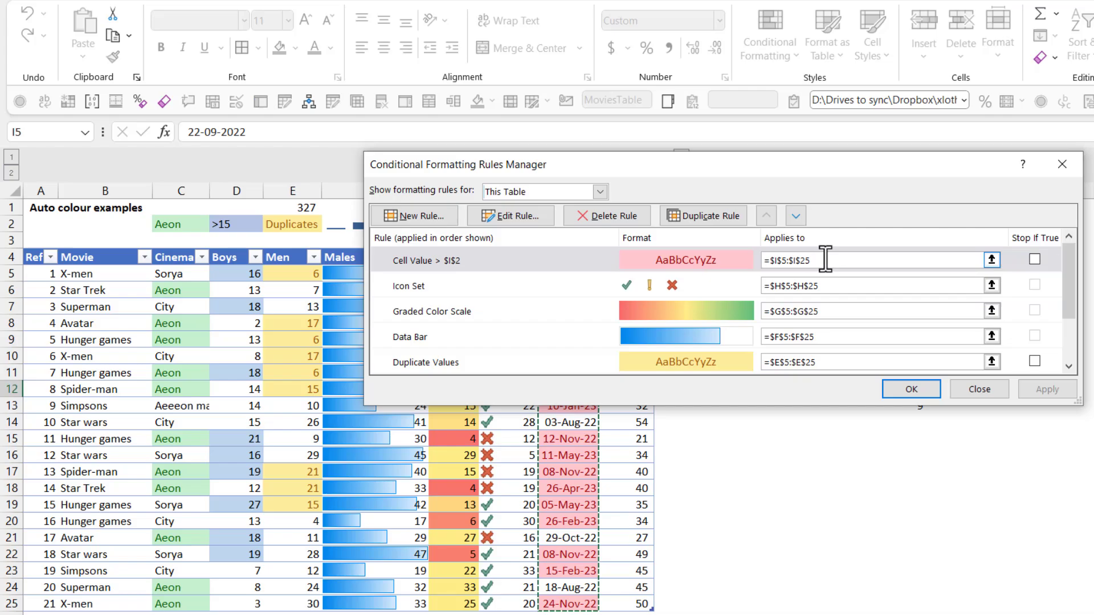
click(992, 261)
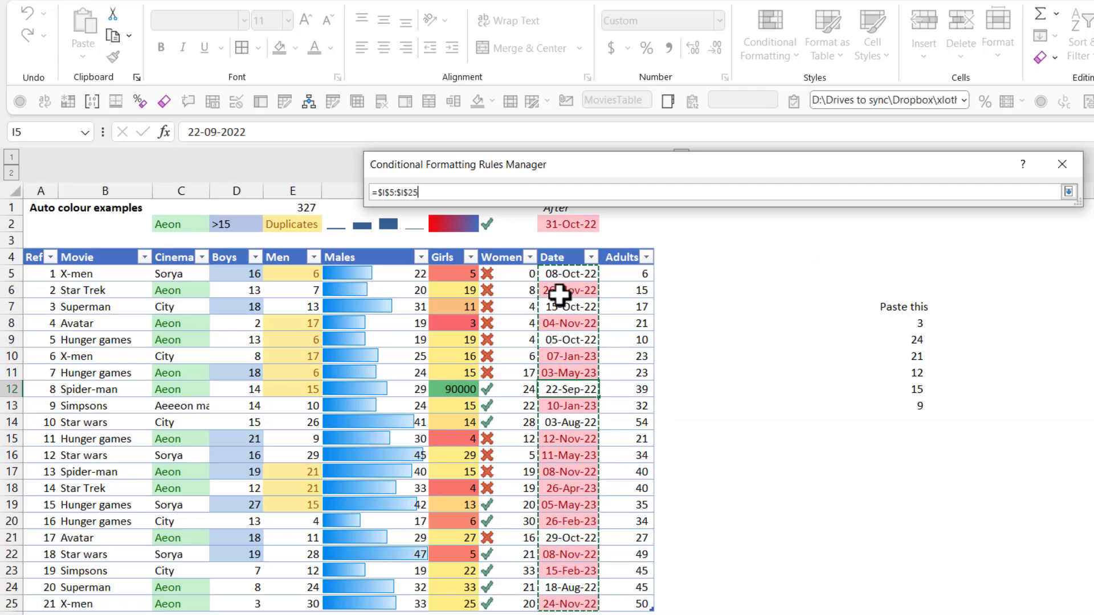
drag(567, 275, 569, 593)
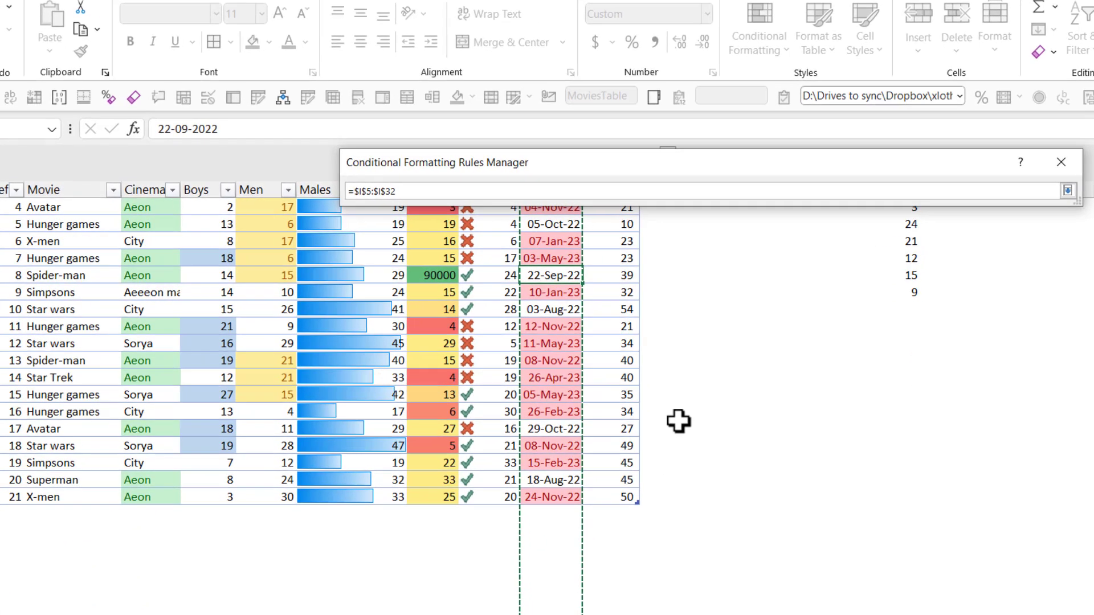
key(Return)
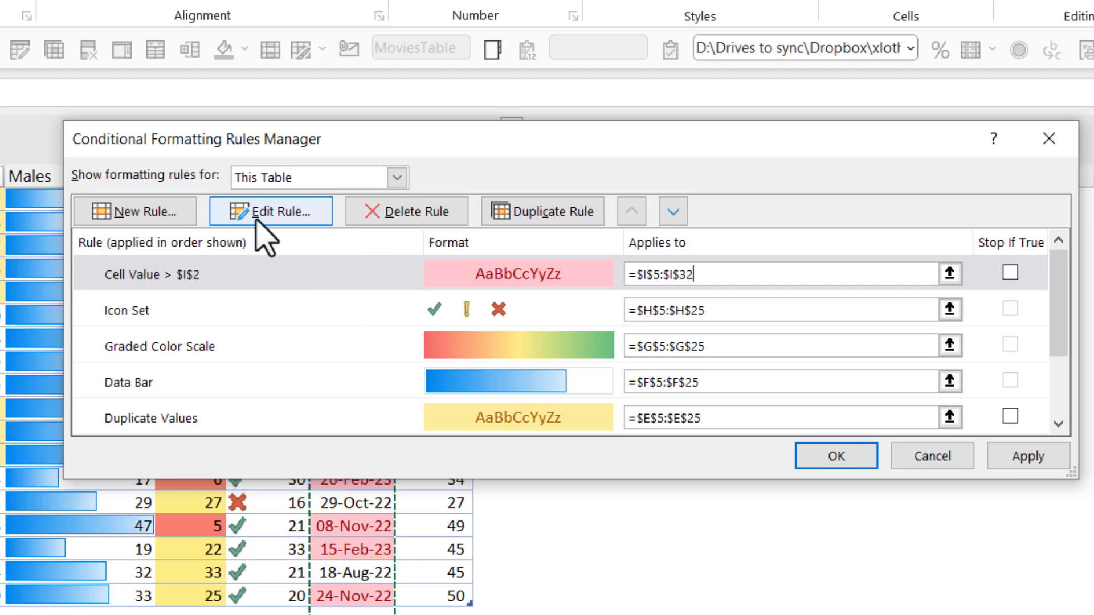
Edit the Males data bar rule to Show Bar Only and apply the rules.
click(418, 392)
click(299, 216)
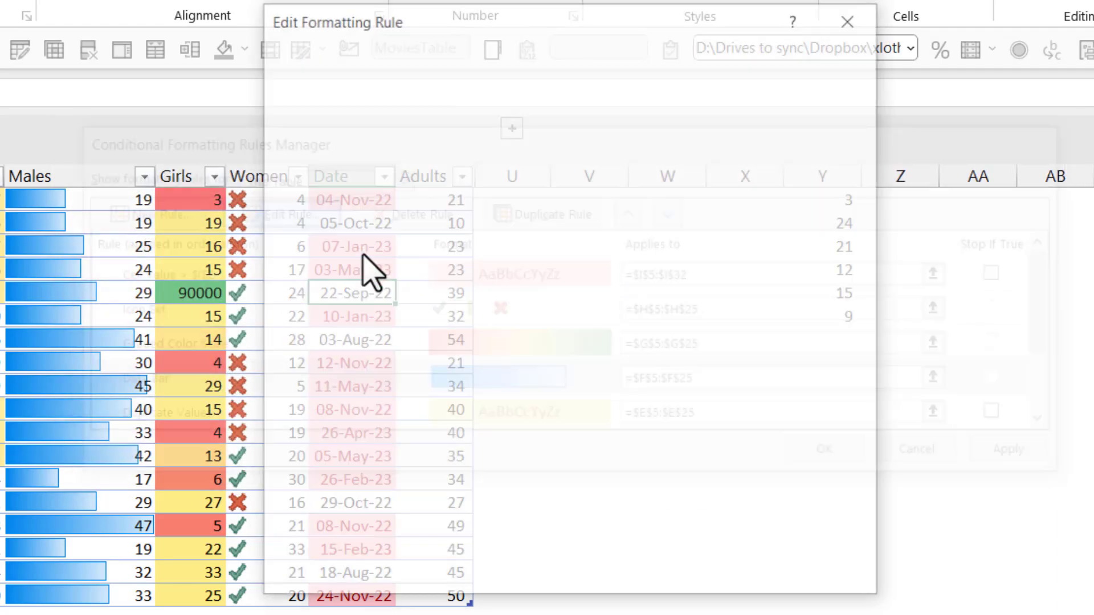
click(535, 287)
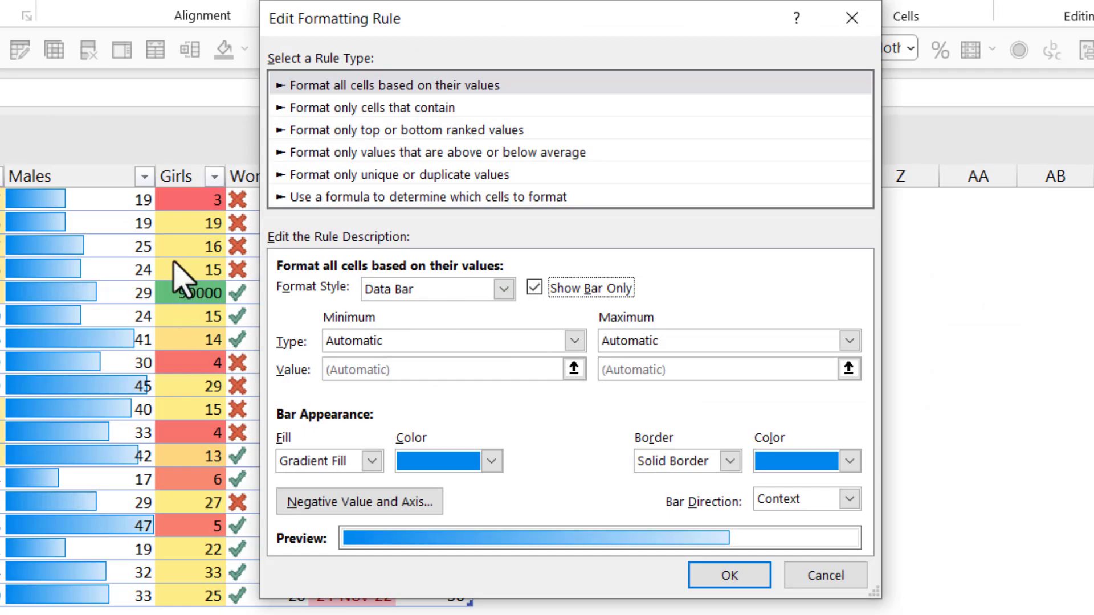
click(725, 580)
click(803, 456)
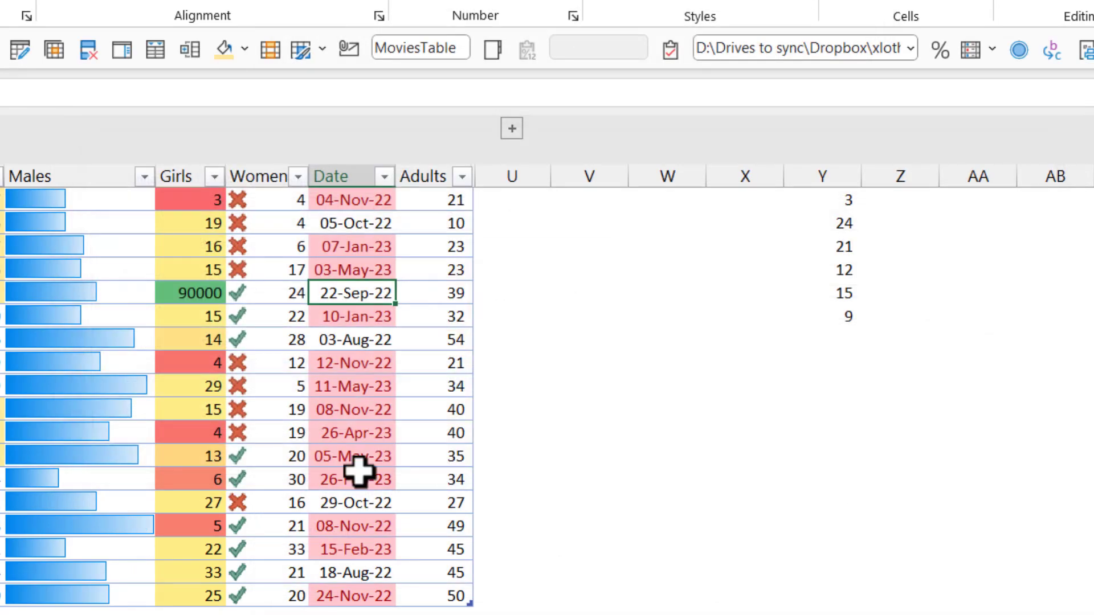
scroll(296, 433, up, 3)
click(427, 364)
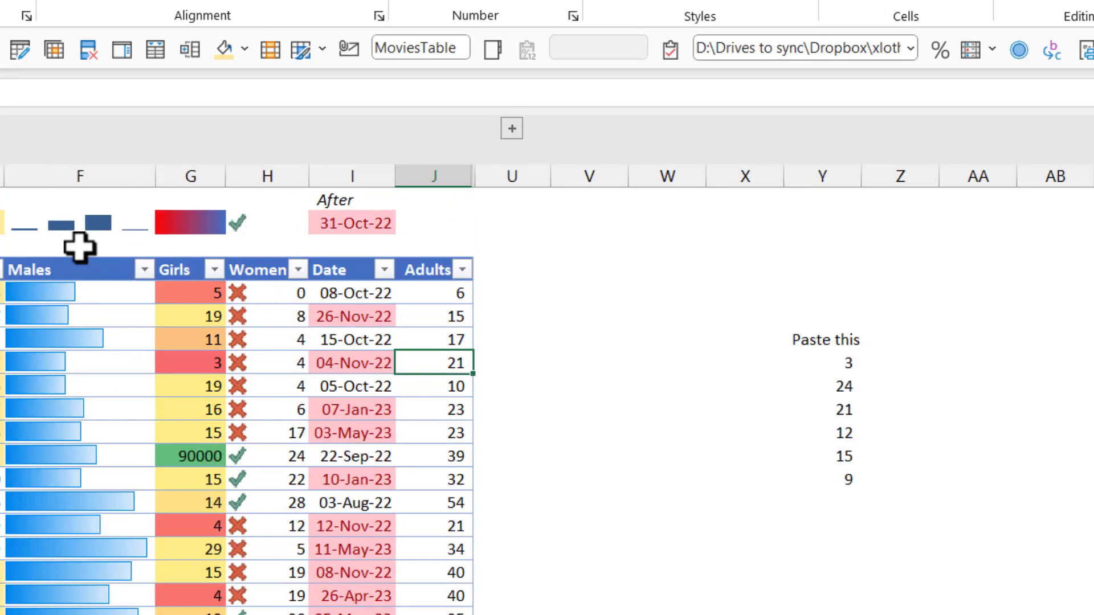
click(61, 353)
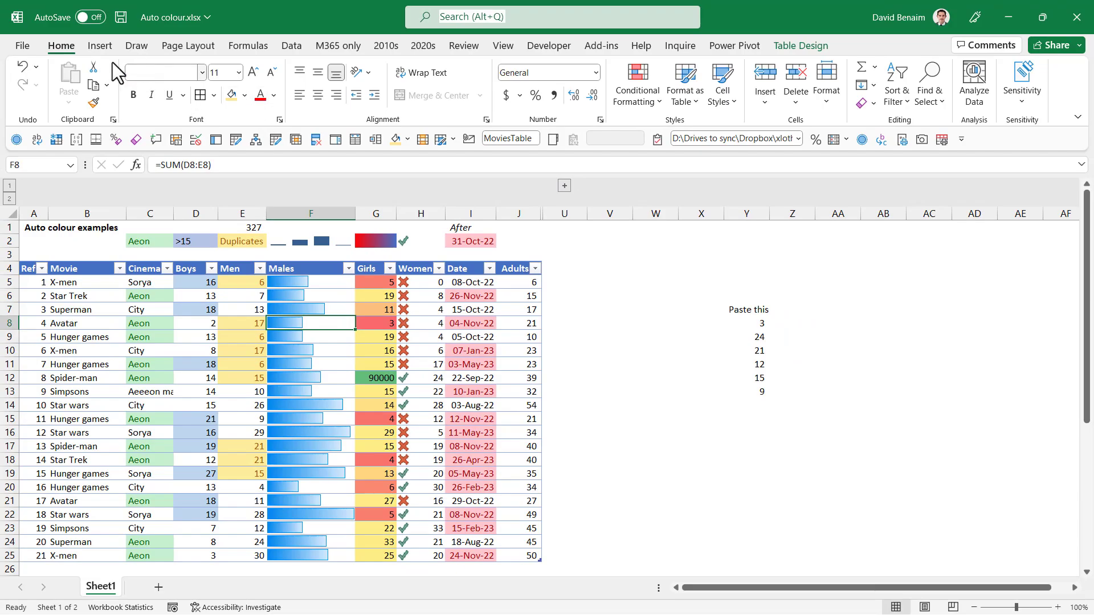
click(100, 45)
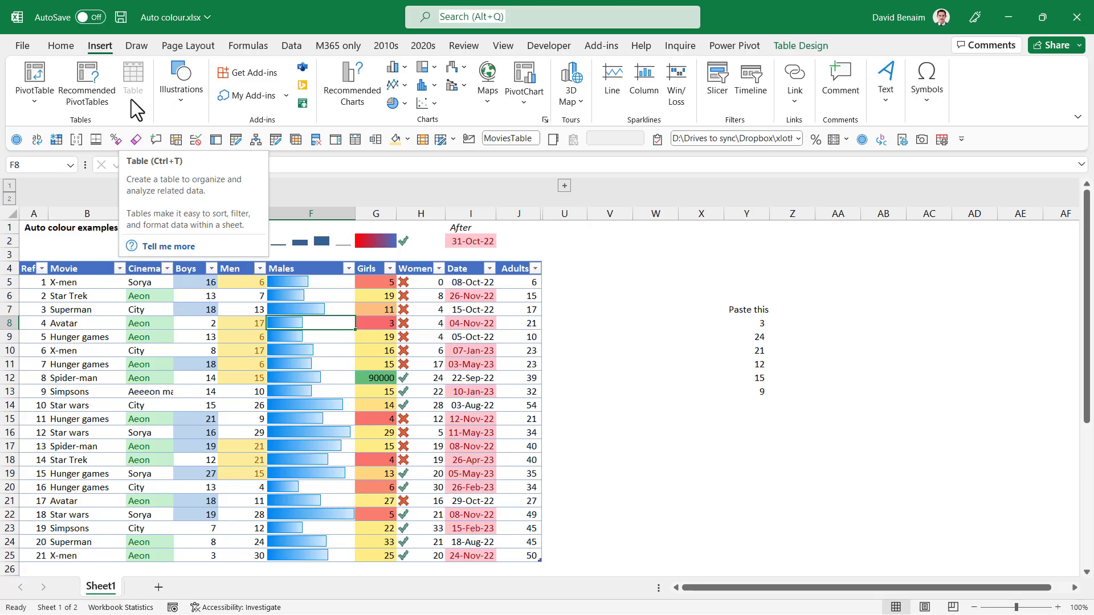
click(313, 349)
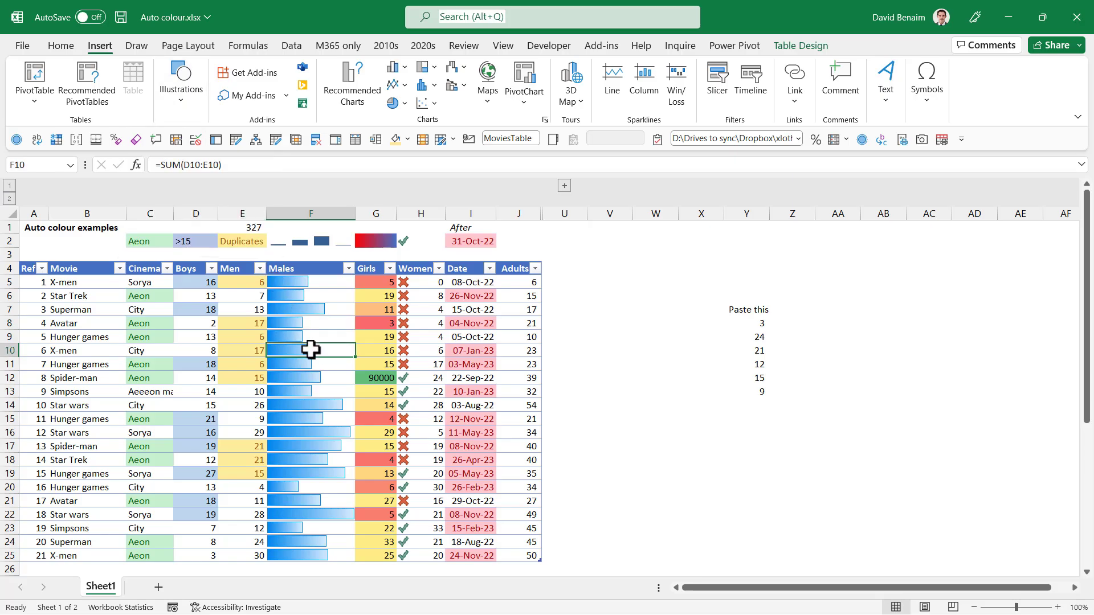
key(ctrl+space)
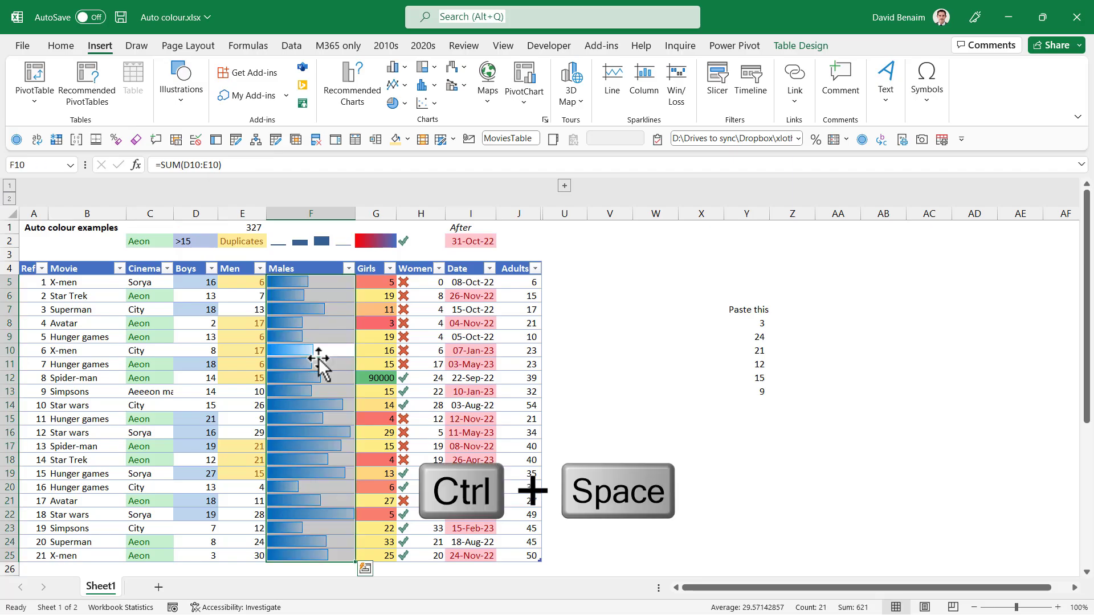
key(Down)
key(Down)
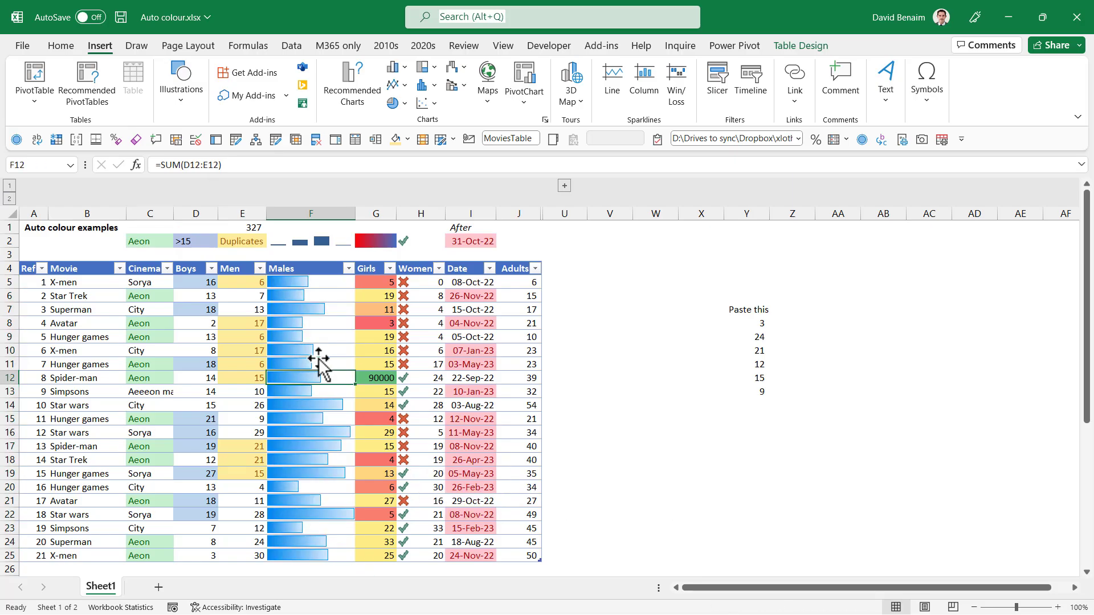
key(shift+space)
click(339, 402)
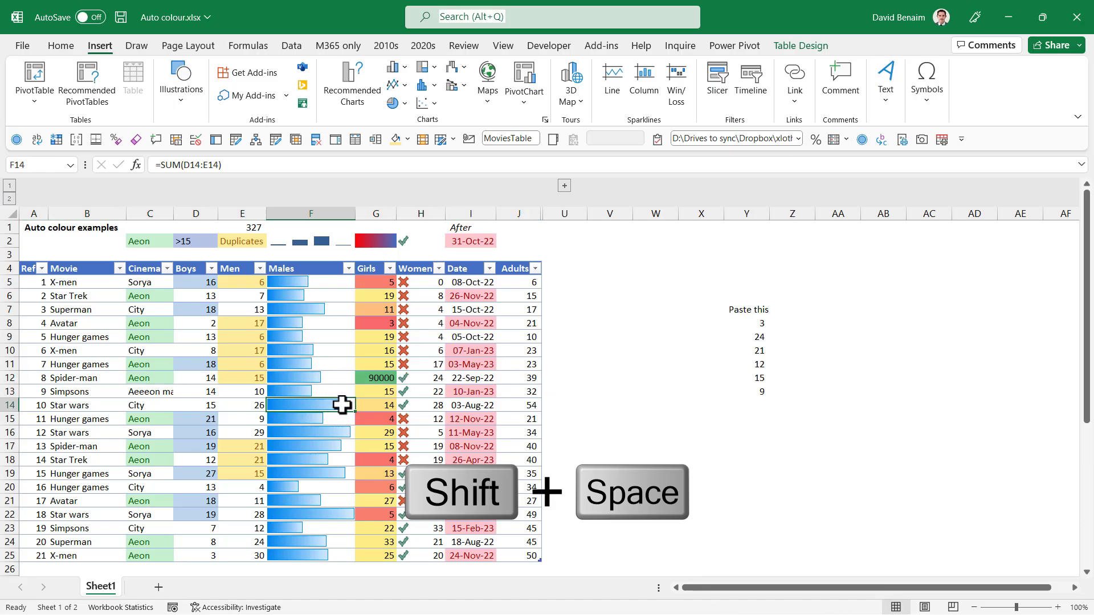
key(ctrl+a)
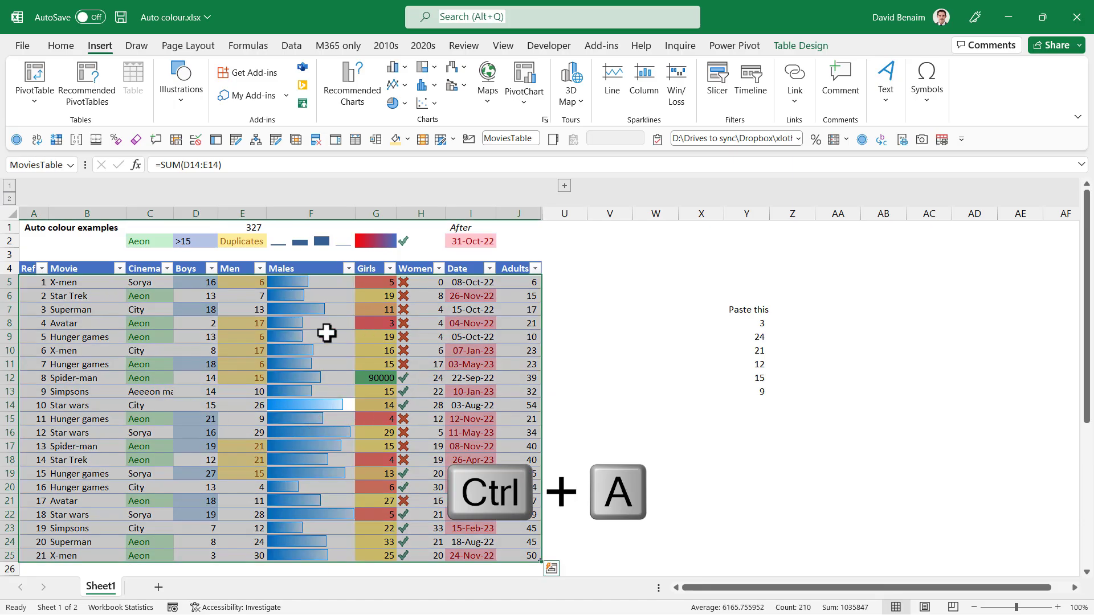
key(ctrl+a)
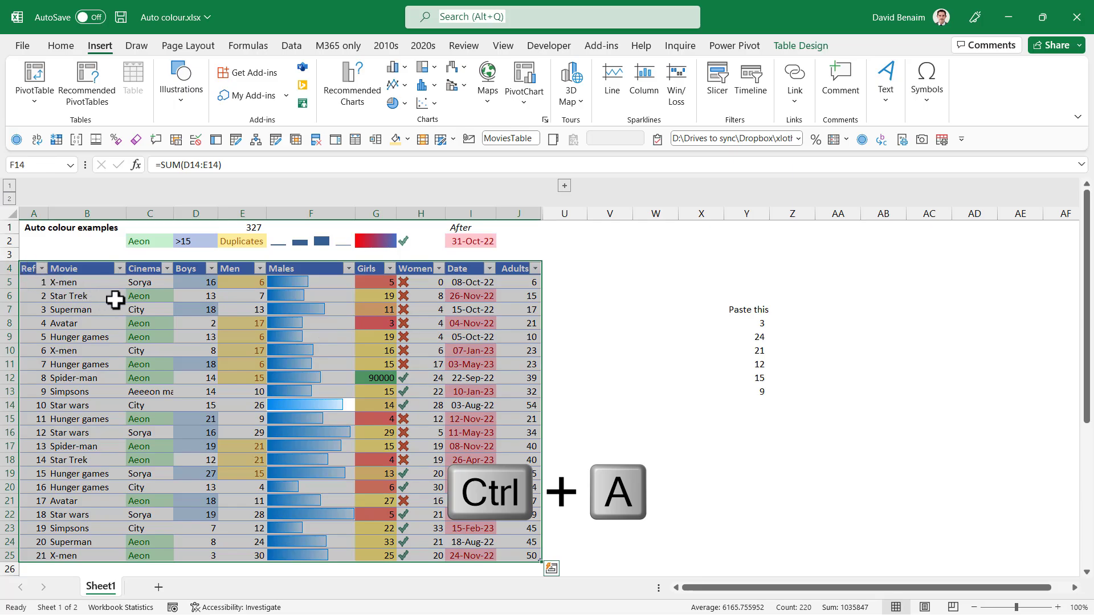
key(ctrl+q)
click(249, 318)
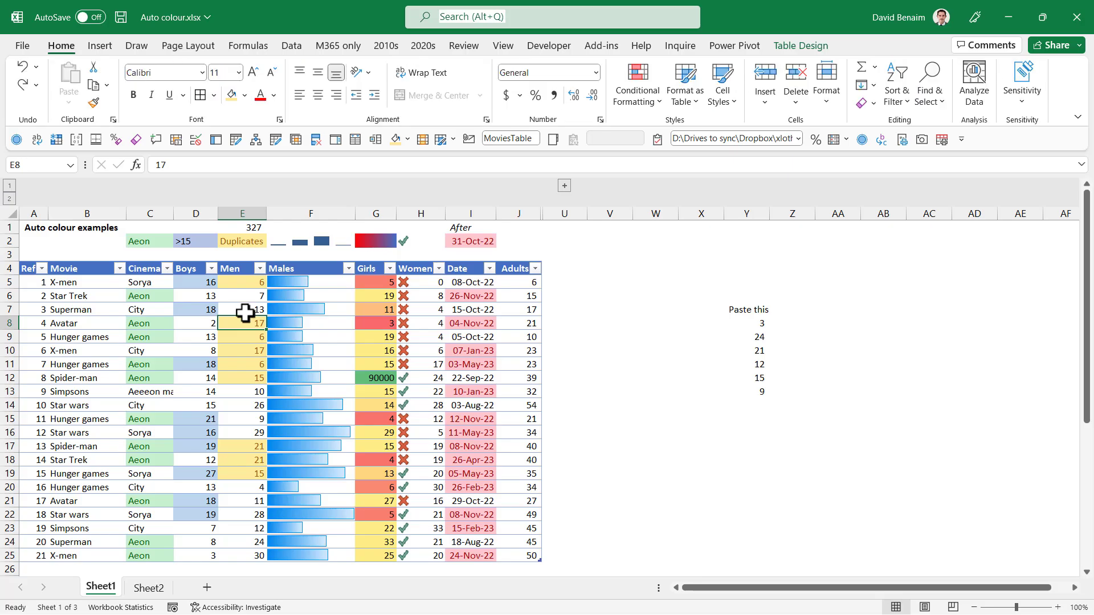
Open Sheet2 and select the Item table range starting from its header rows.
click(147, 588)
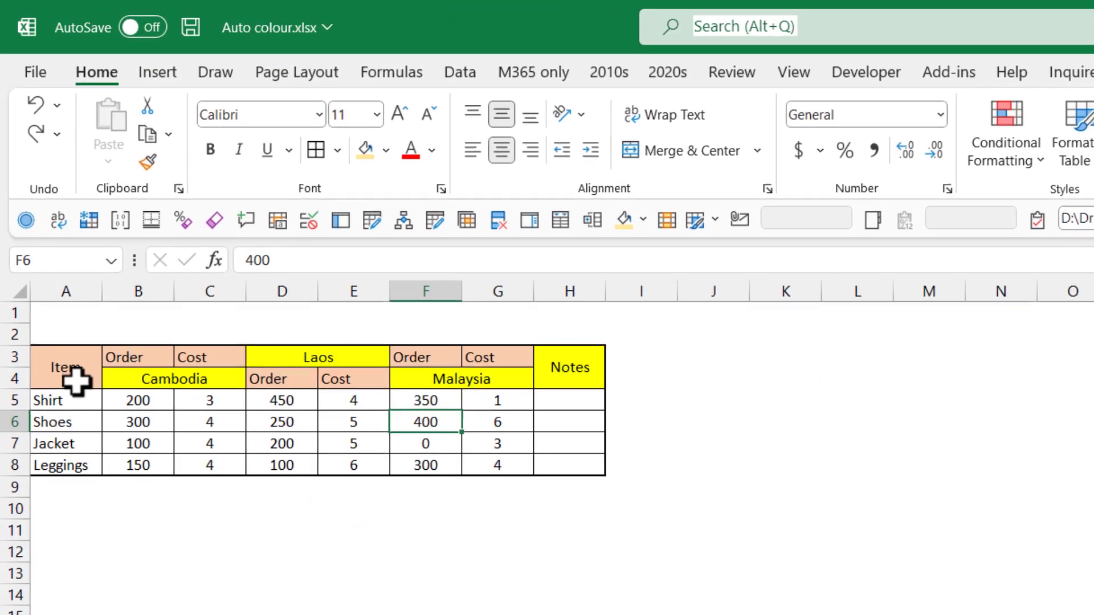
click(4, 358)
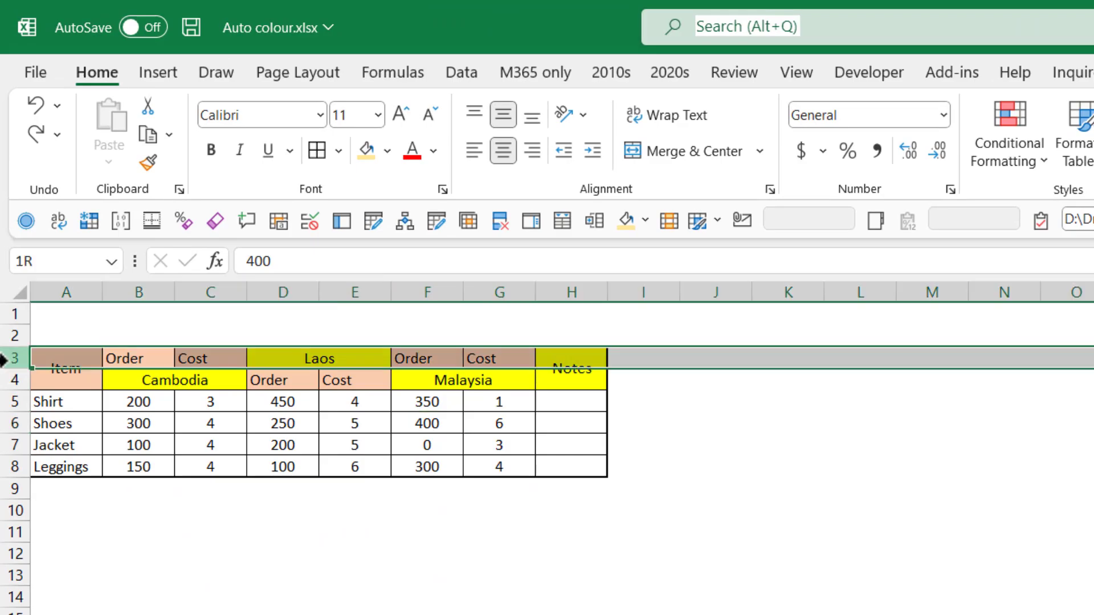
drag(4, 358, 559, 450)
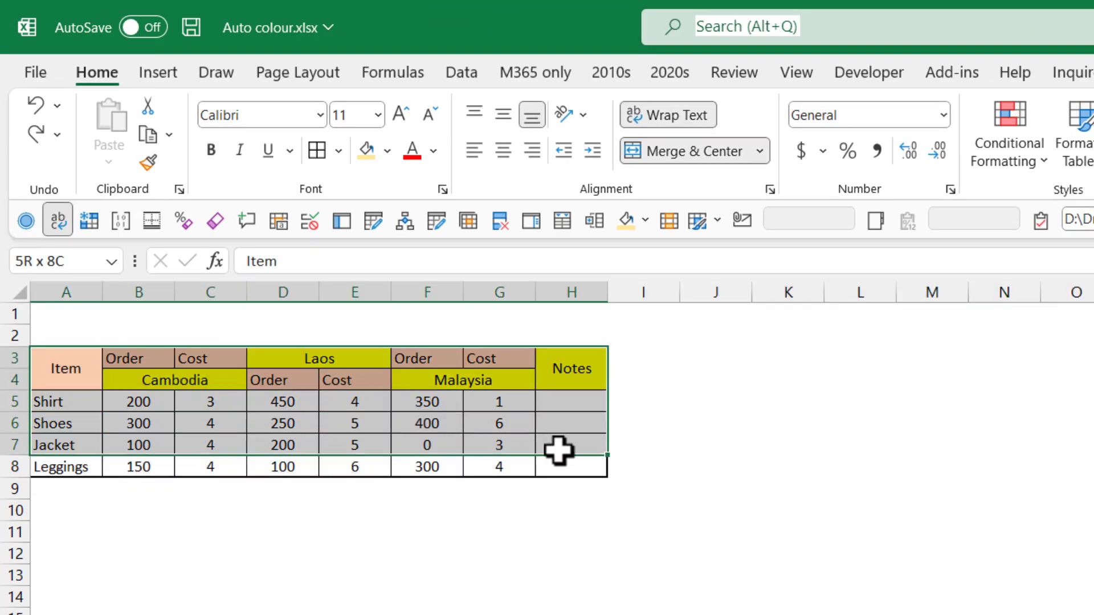
Attempt a PivotTable, dismiss the invalid field name error, and turn on filters instead.
click(160, 74)
click(74, 123)
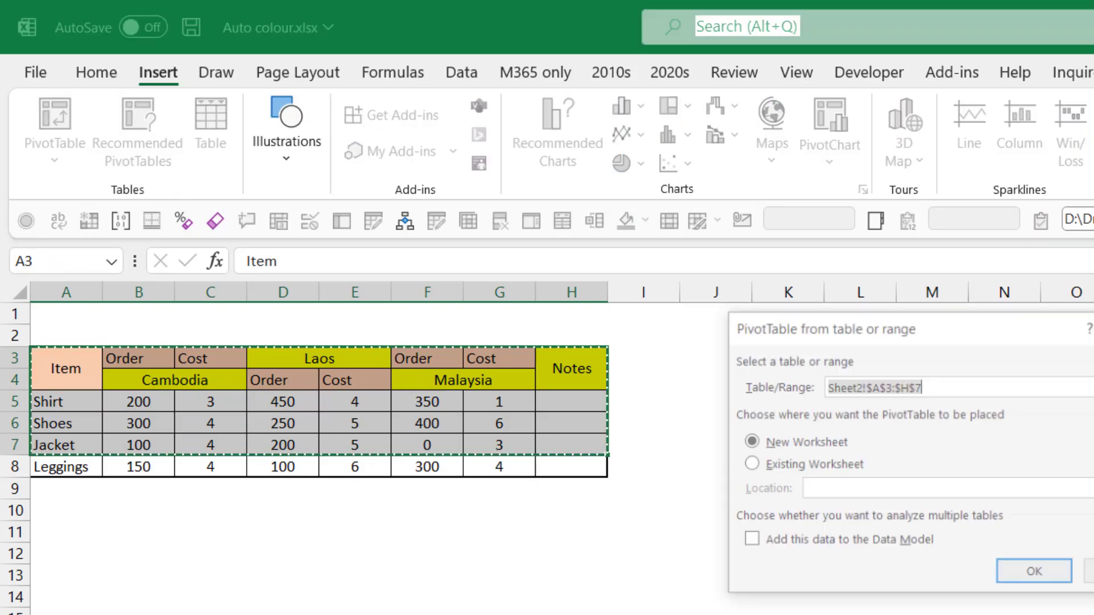
click(1034, 571)
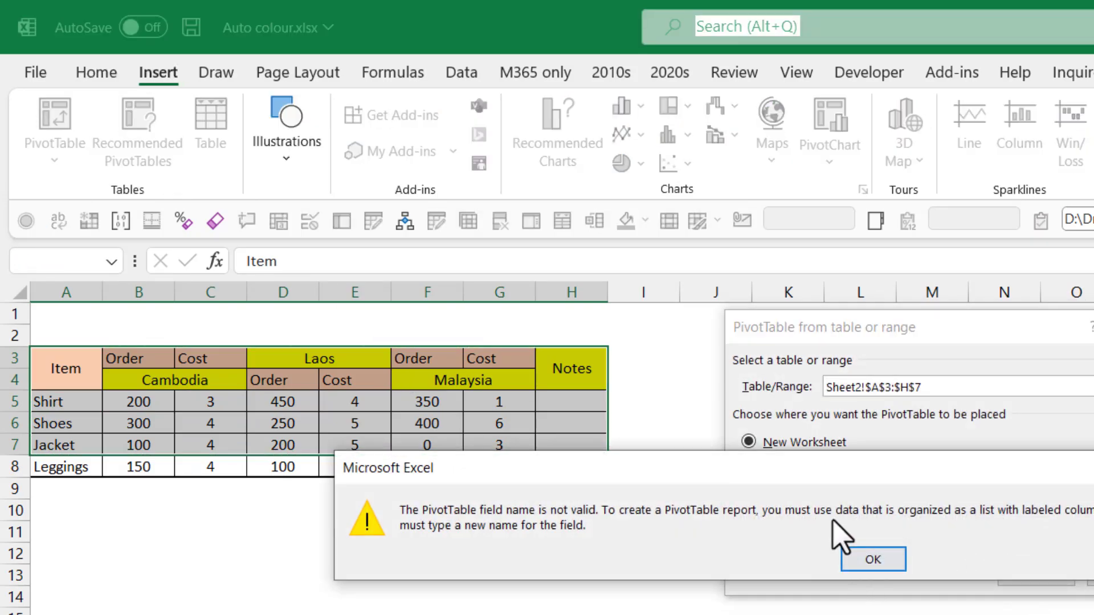
click(873, 560)
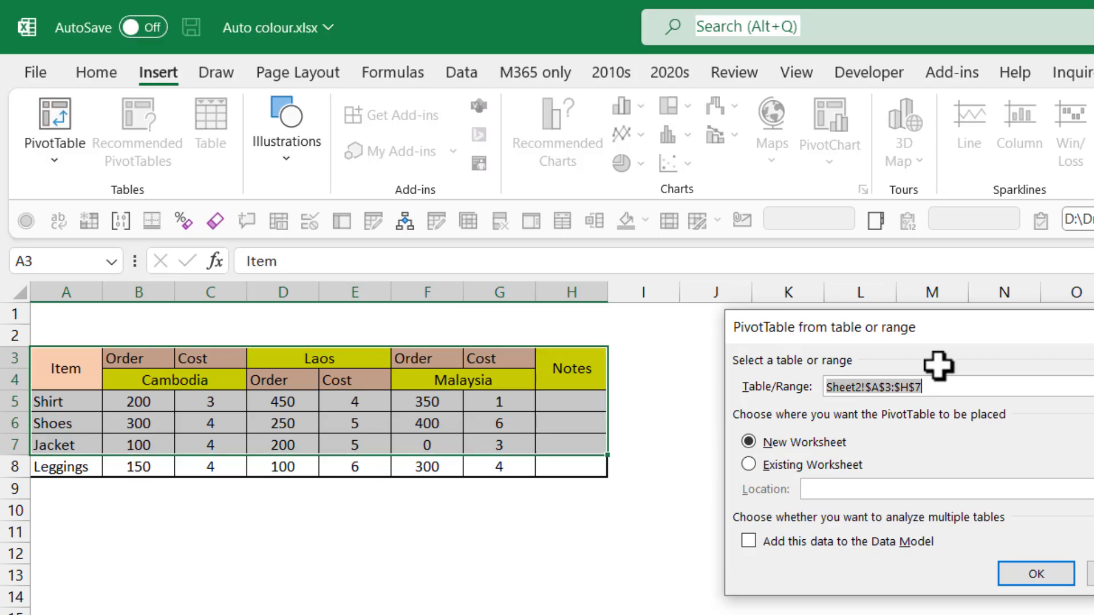
key(Escape)
click(302, 422)
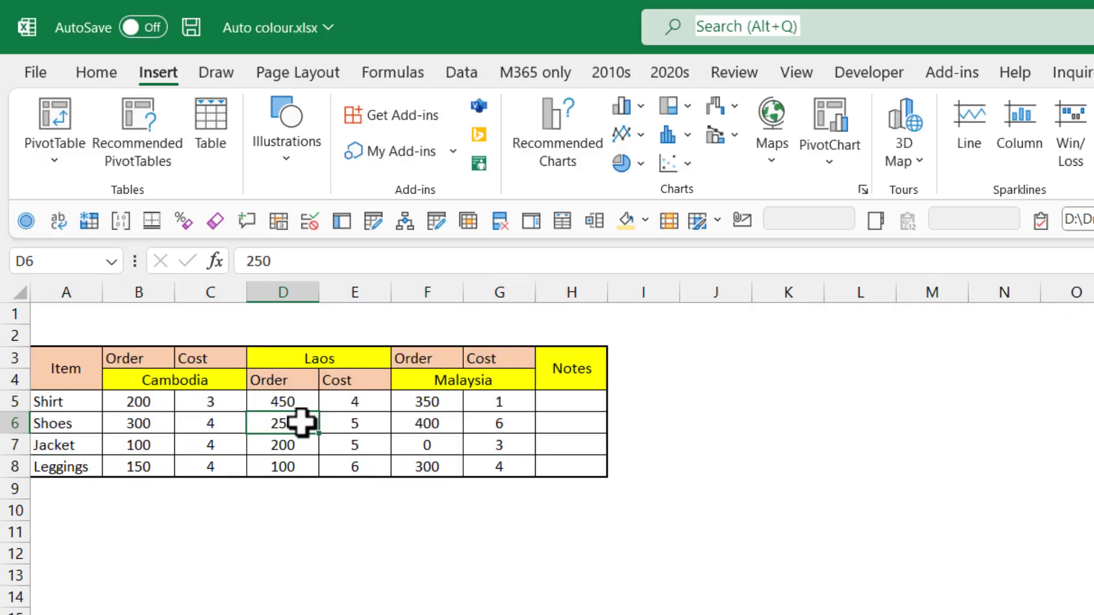
key(ctrl+shift+l)
key(ctrl+shift+l)
Turn filters off and convert the range into a table with headers.
key(ctrl+a)
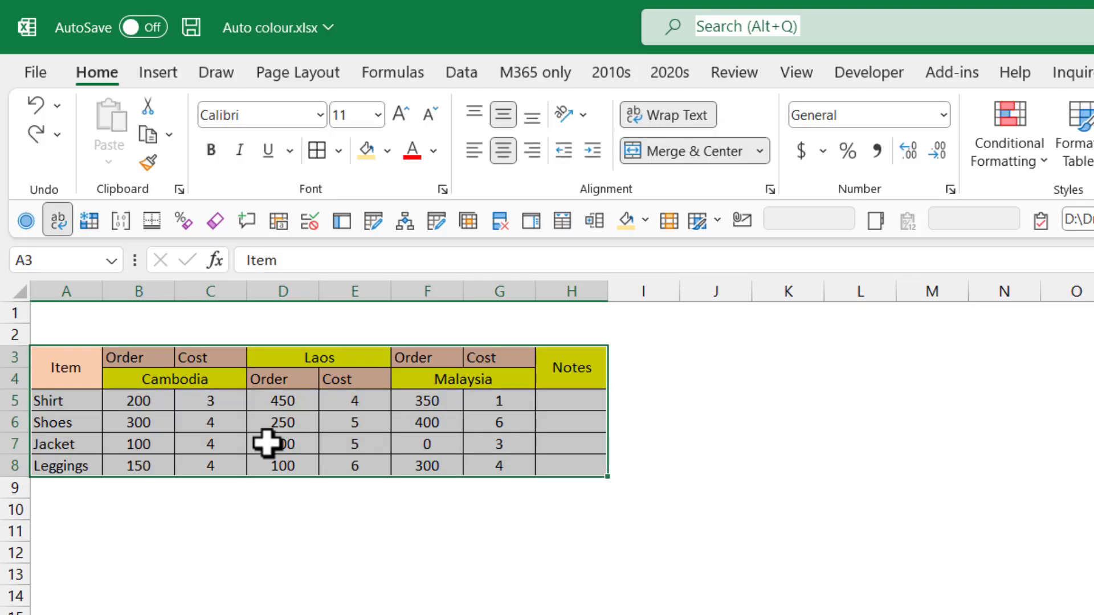
click(158, 72)
click(210, 131)
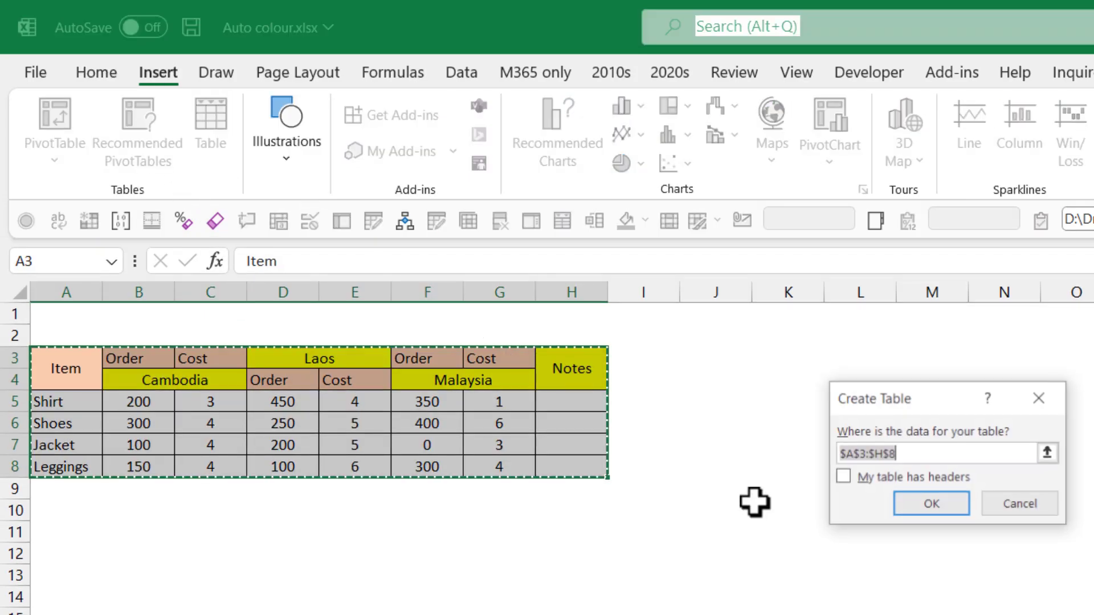
click(883, 479)
click(910, 508)
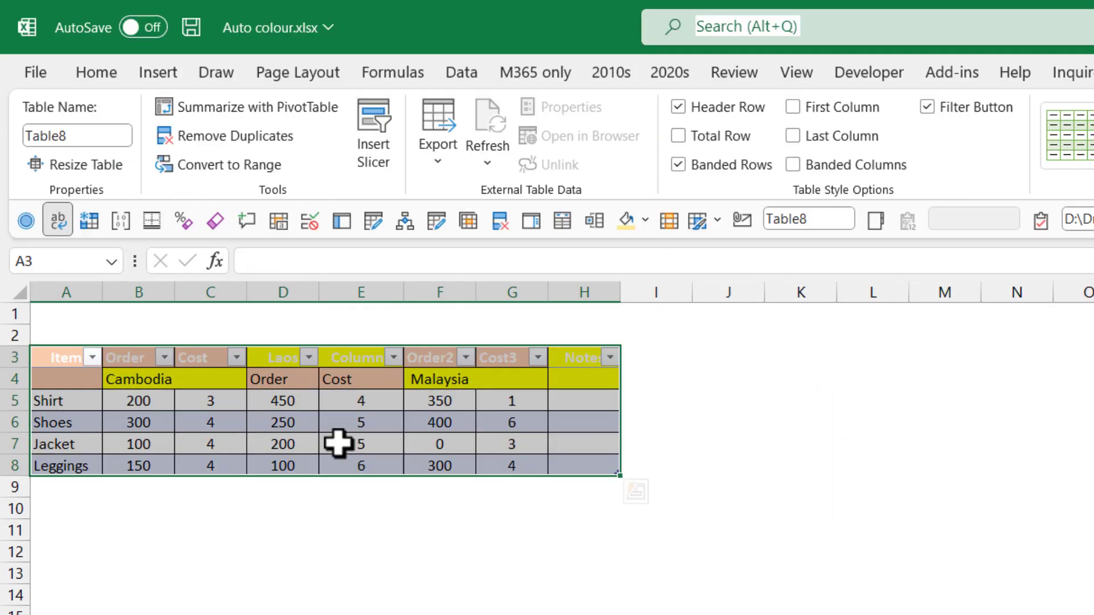
Inspect the split country headers: Cambodia, the Malaysia cells and H4.
click(144, 382)
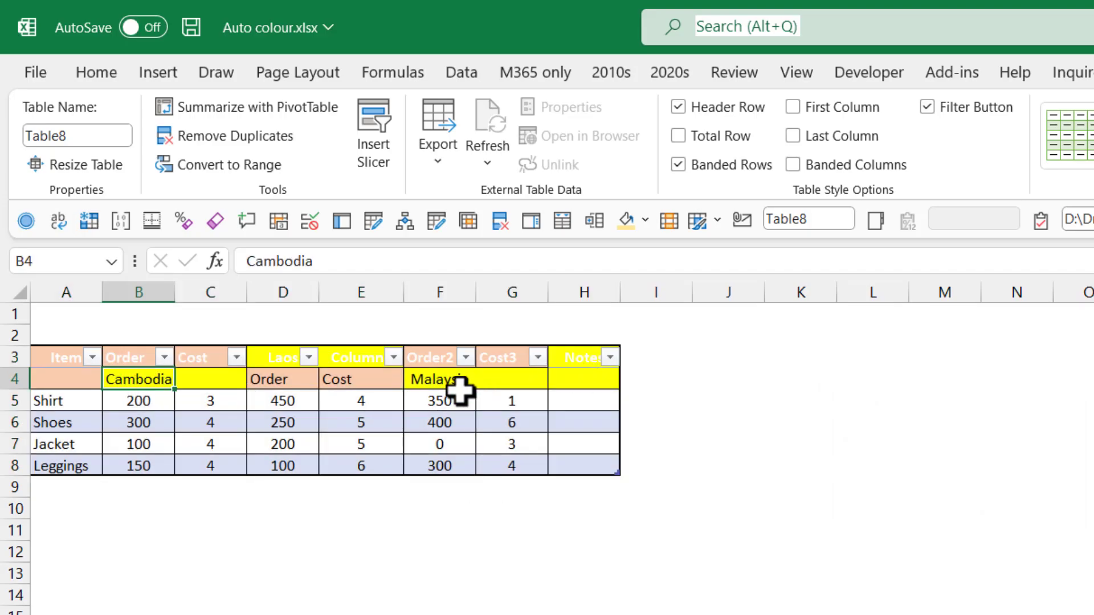
drag(434, 378, 563, 380)
click(563, 381)
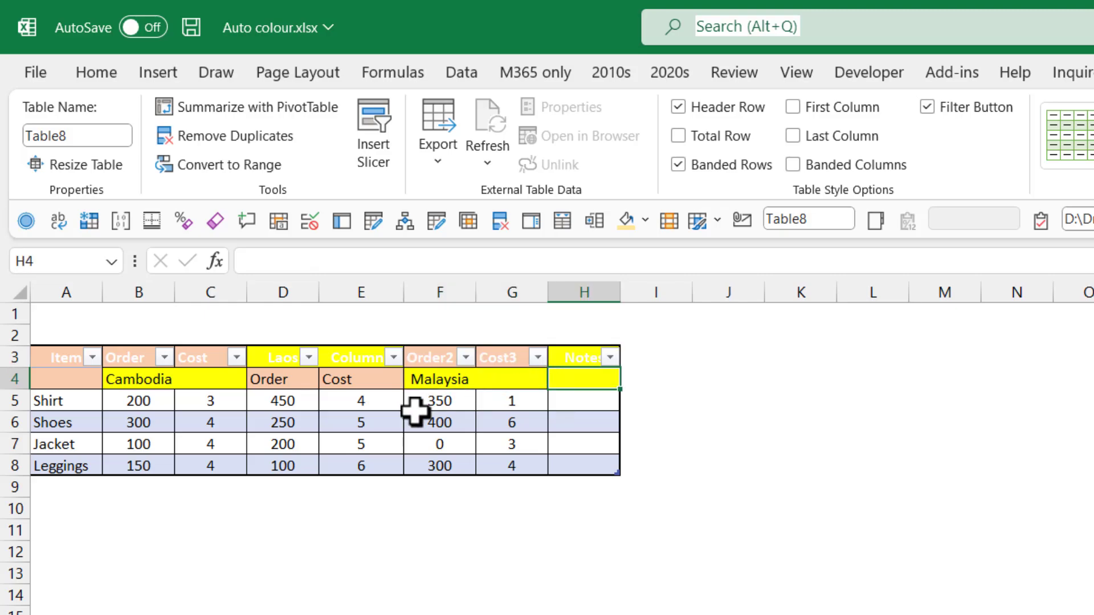
click(96, 73)
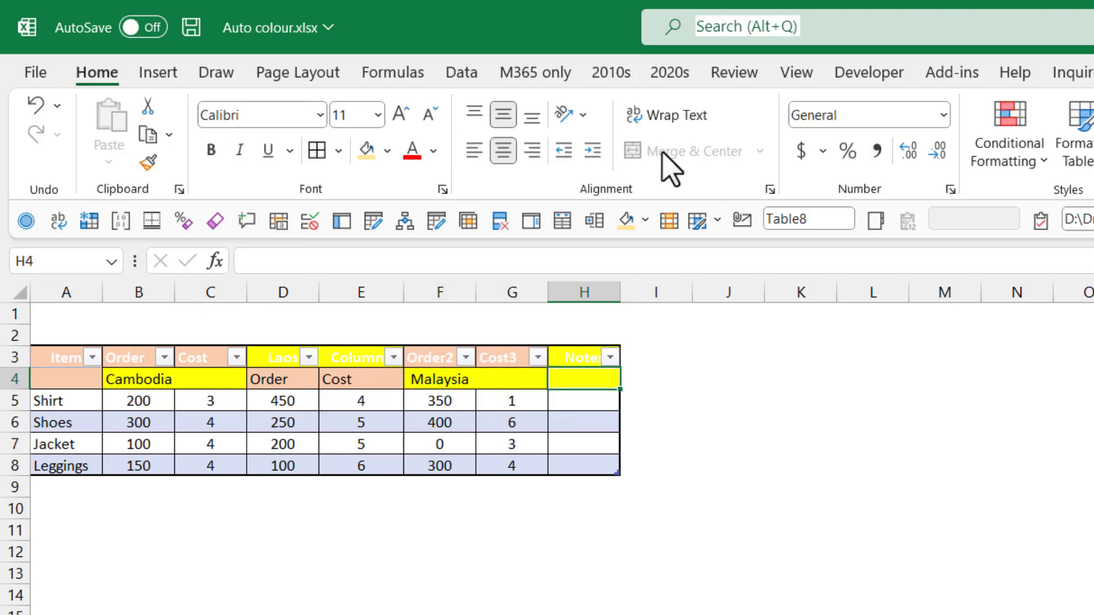